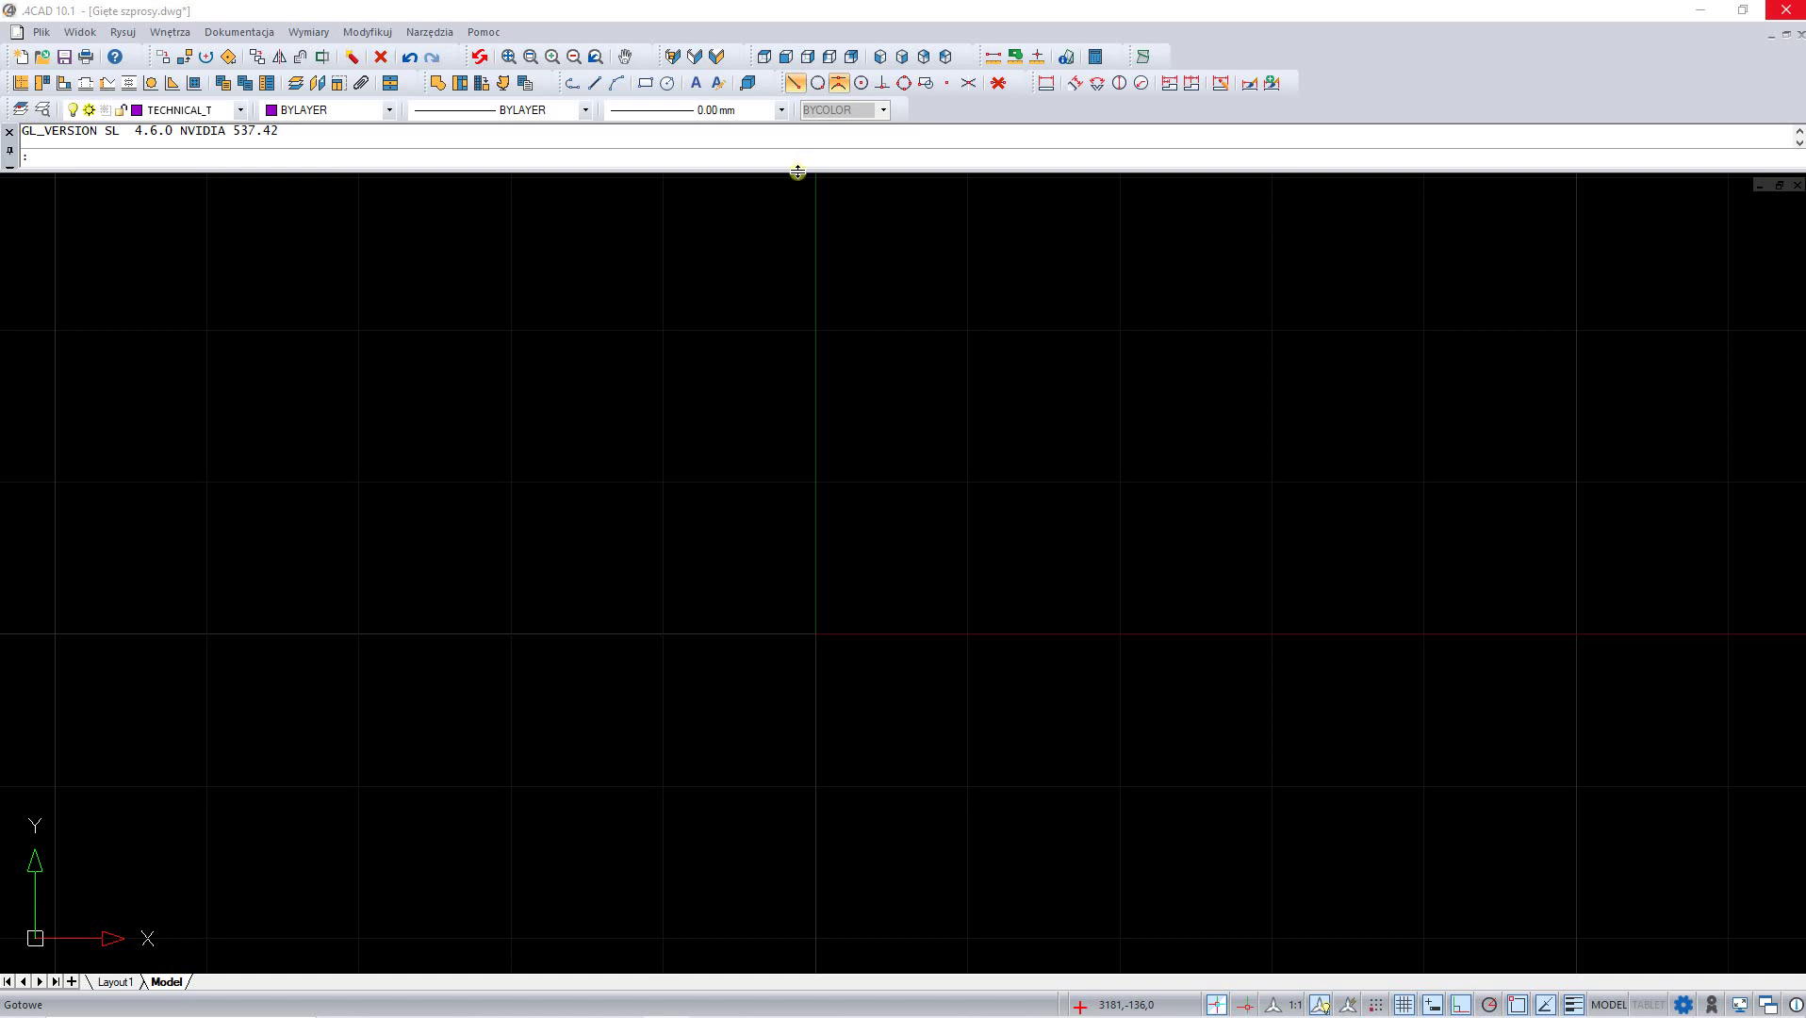
- Draw a rectangle 400 wide and 700 high with the Prostokąt tool
{"action": "left_click", "coordinate": [646, 84]}
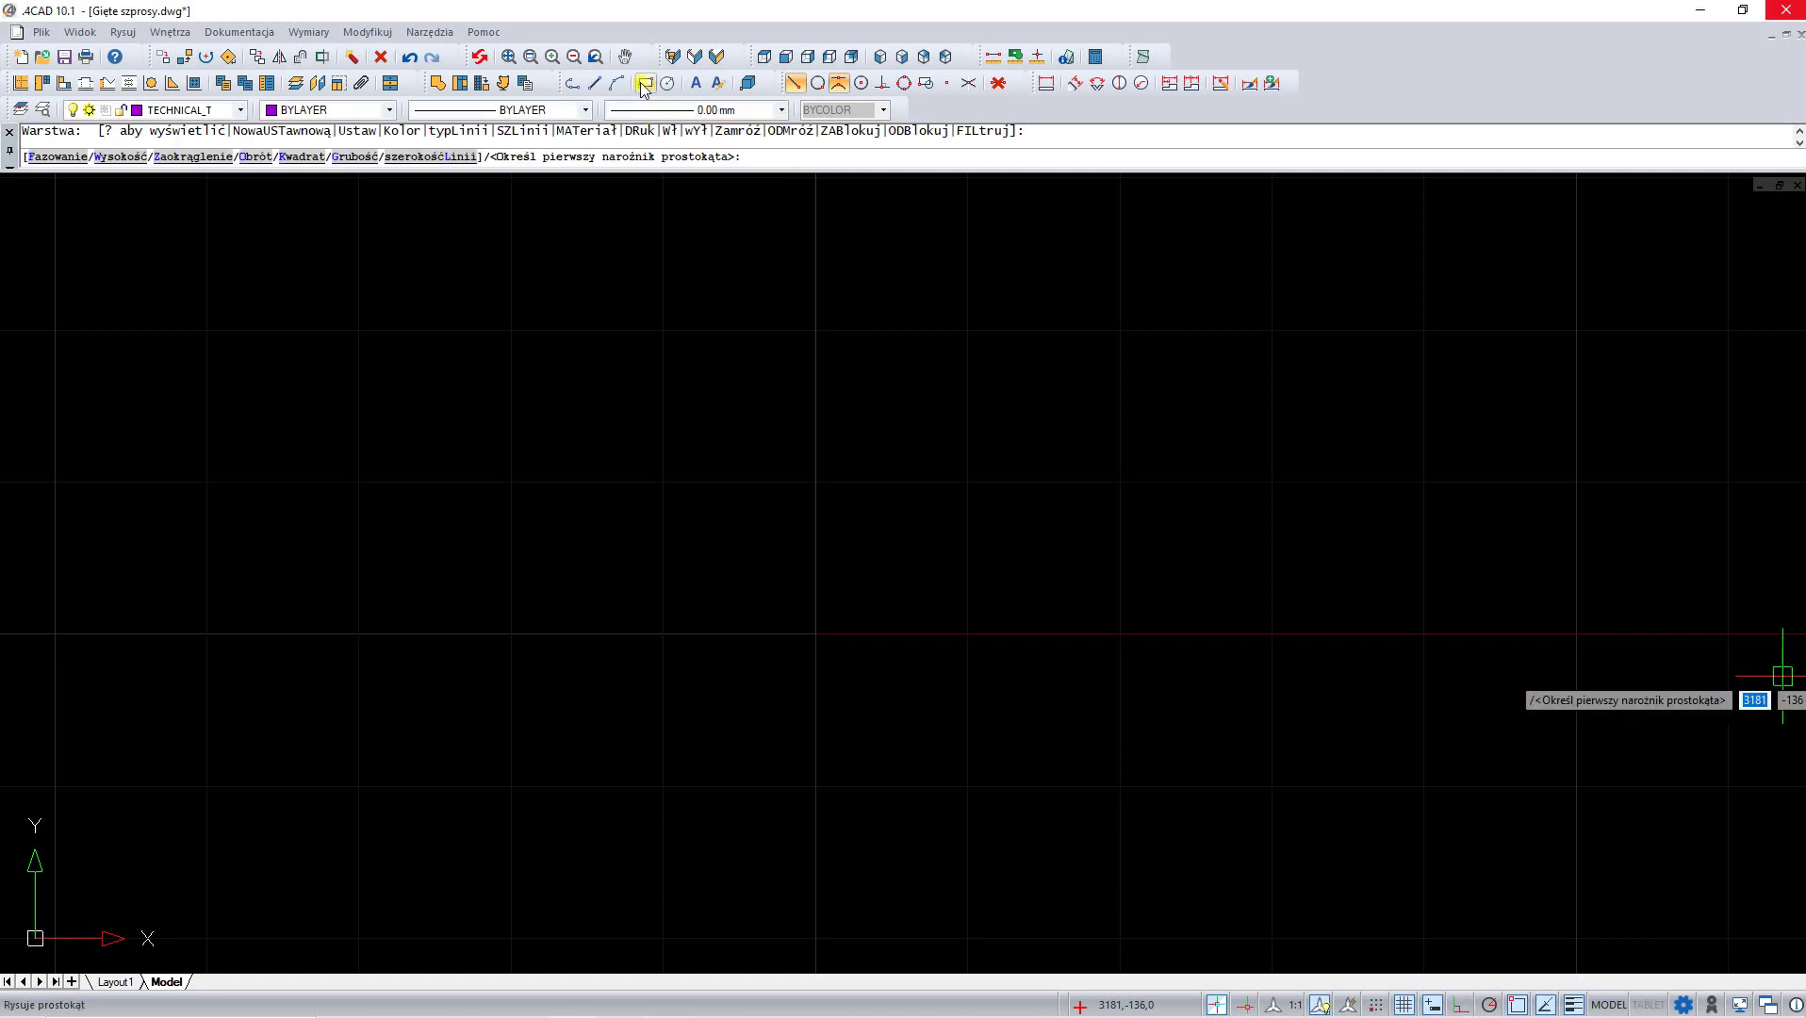
{"action": "left_click", "coordinate": [704, 408]}
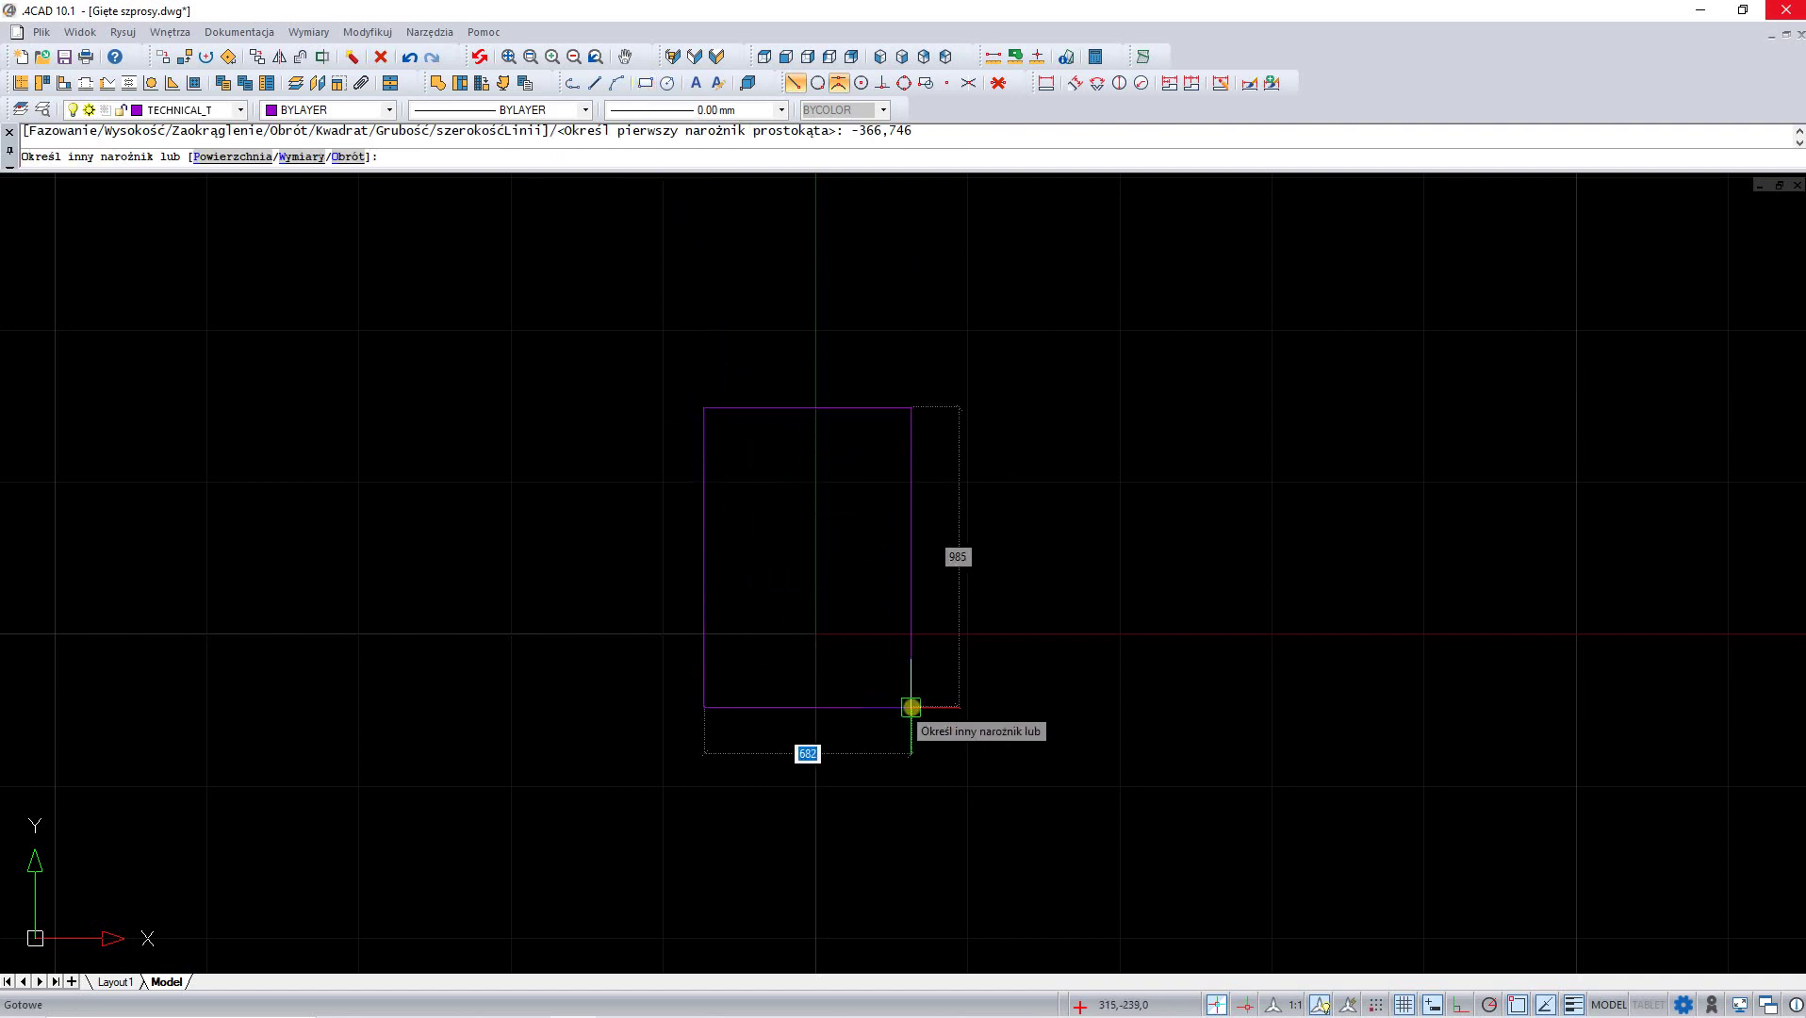
{"action": "type", "text": "400"}
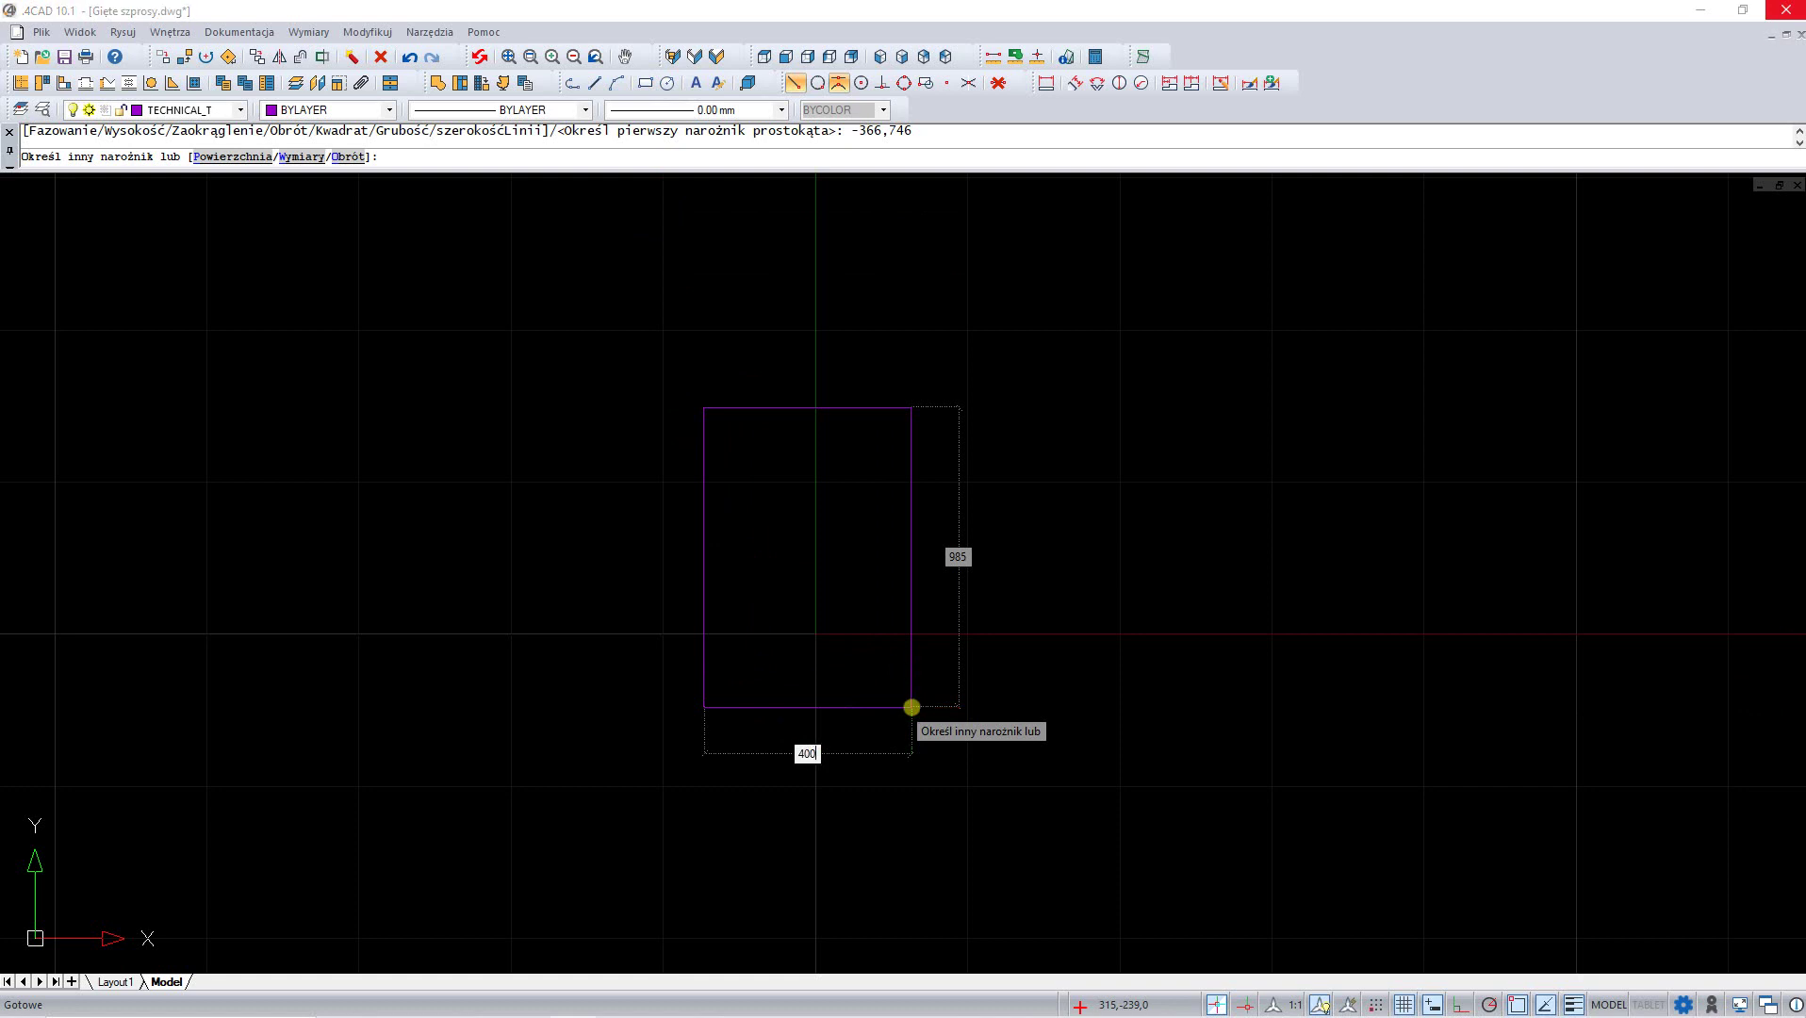
{"action": "key", "text": "Tab"}
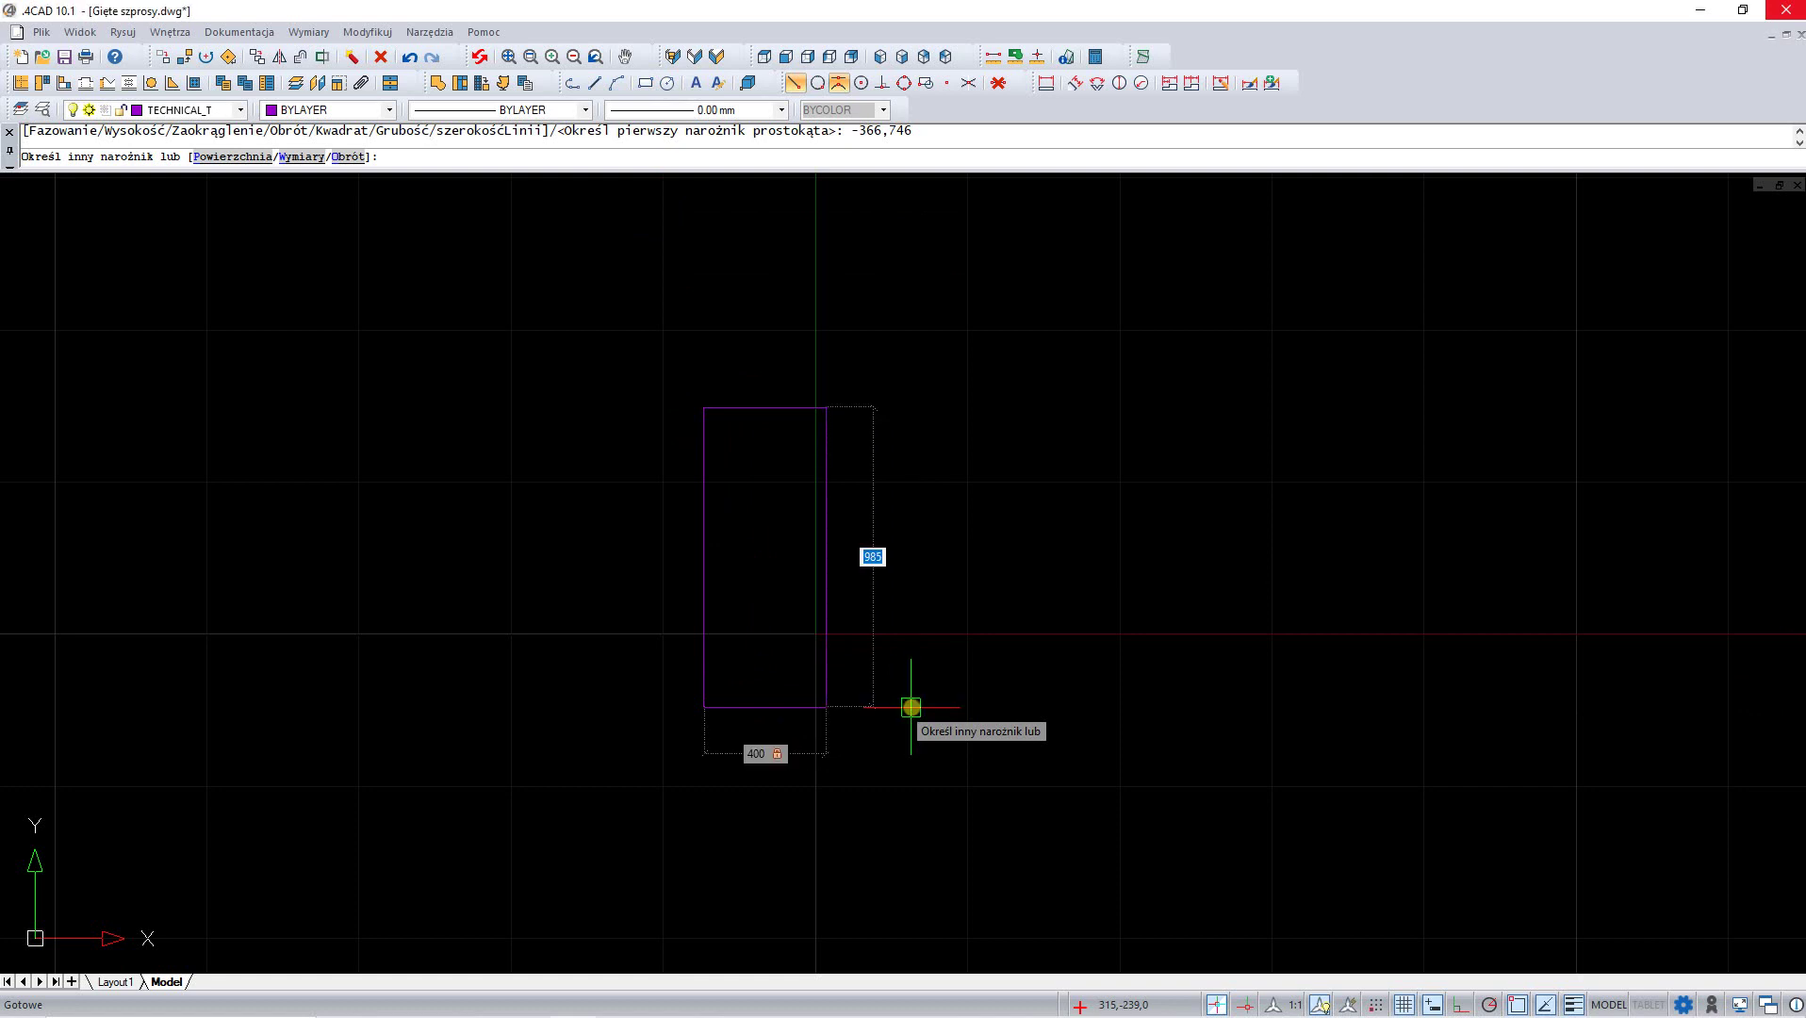
{"action": "type", "text": "700"}
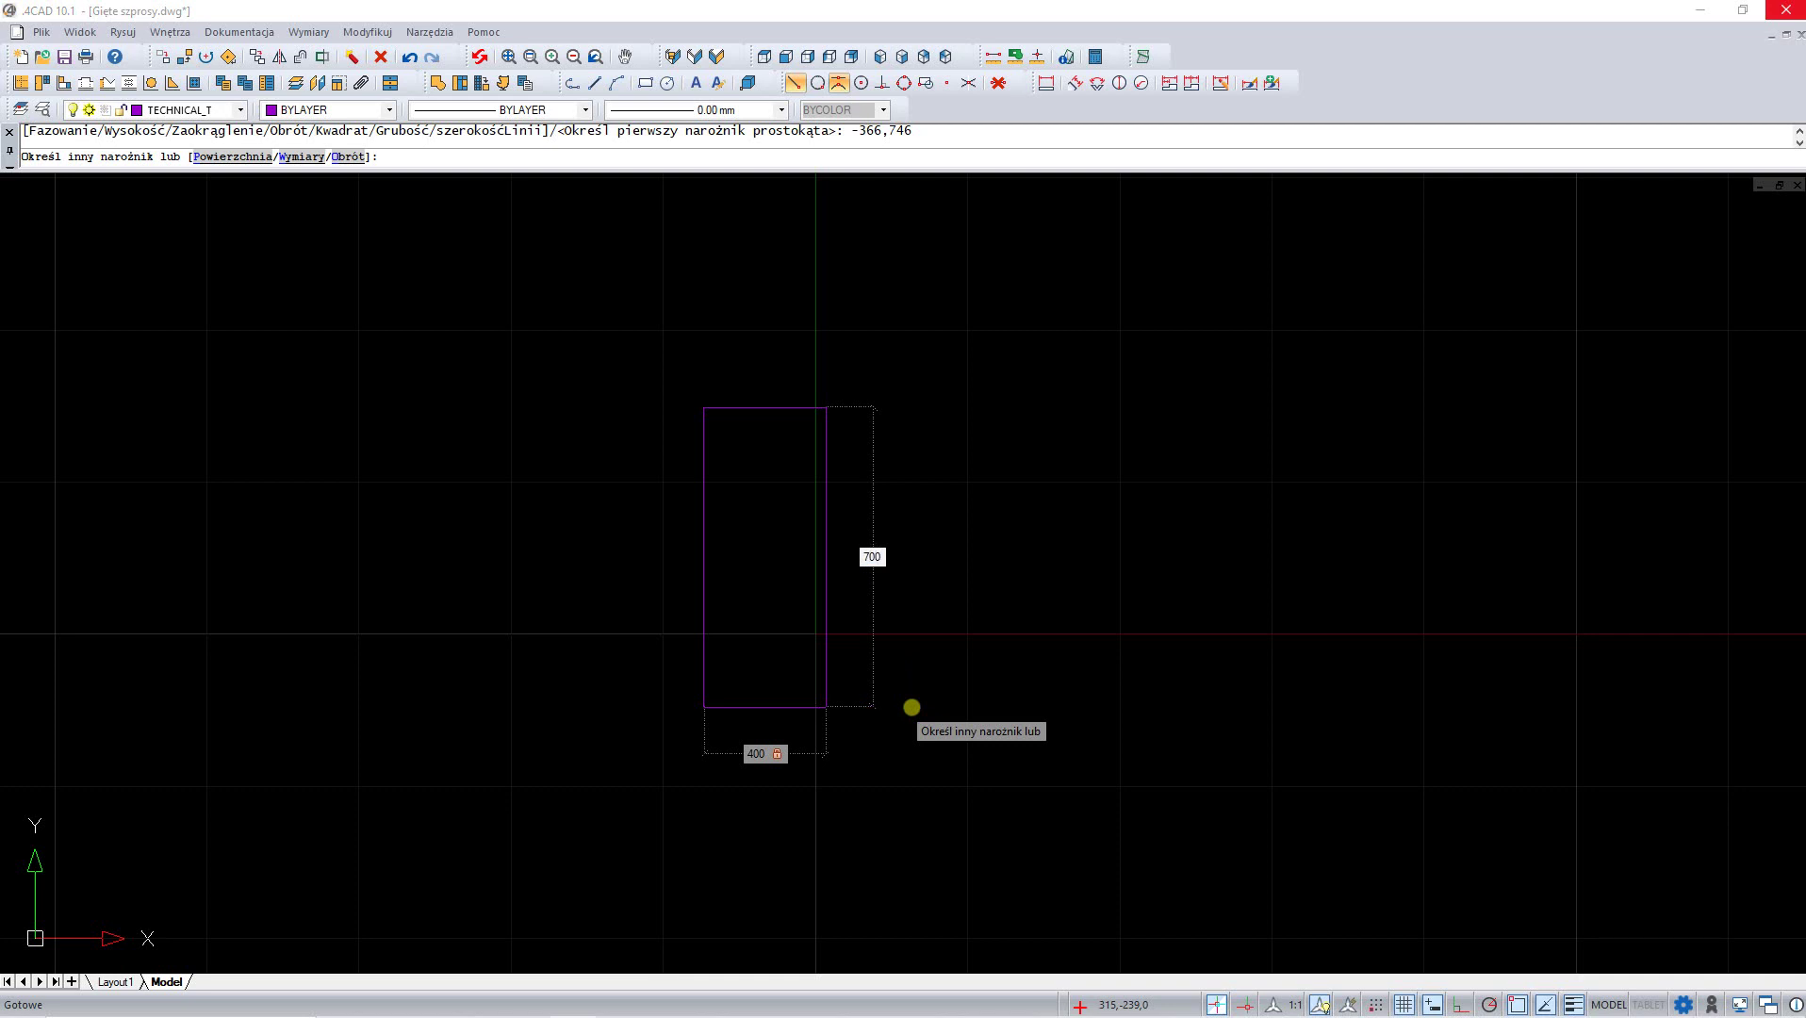
{"action": "key", "text": "Return"}
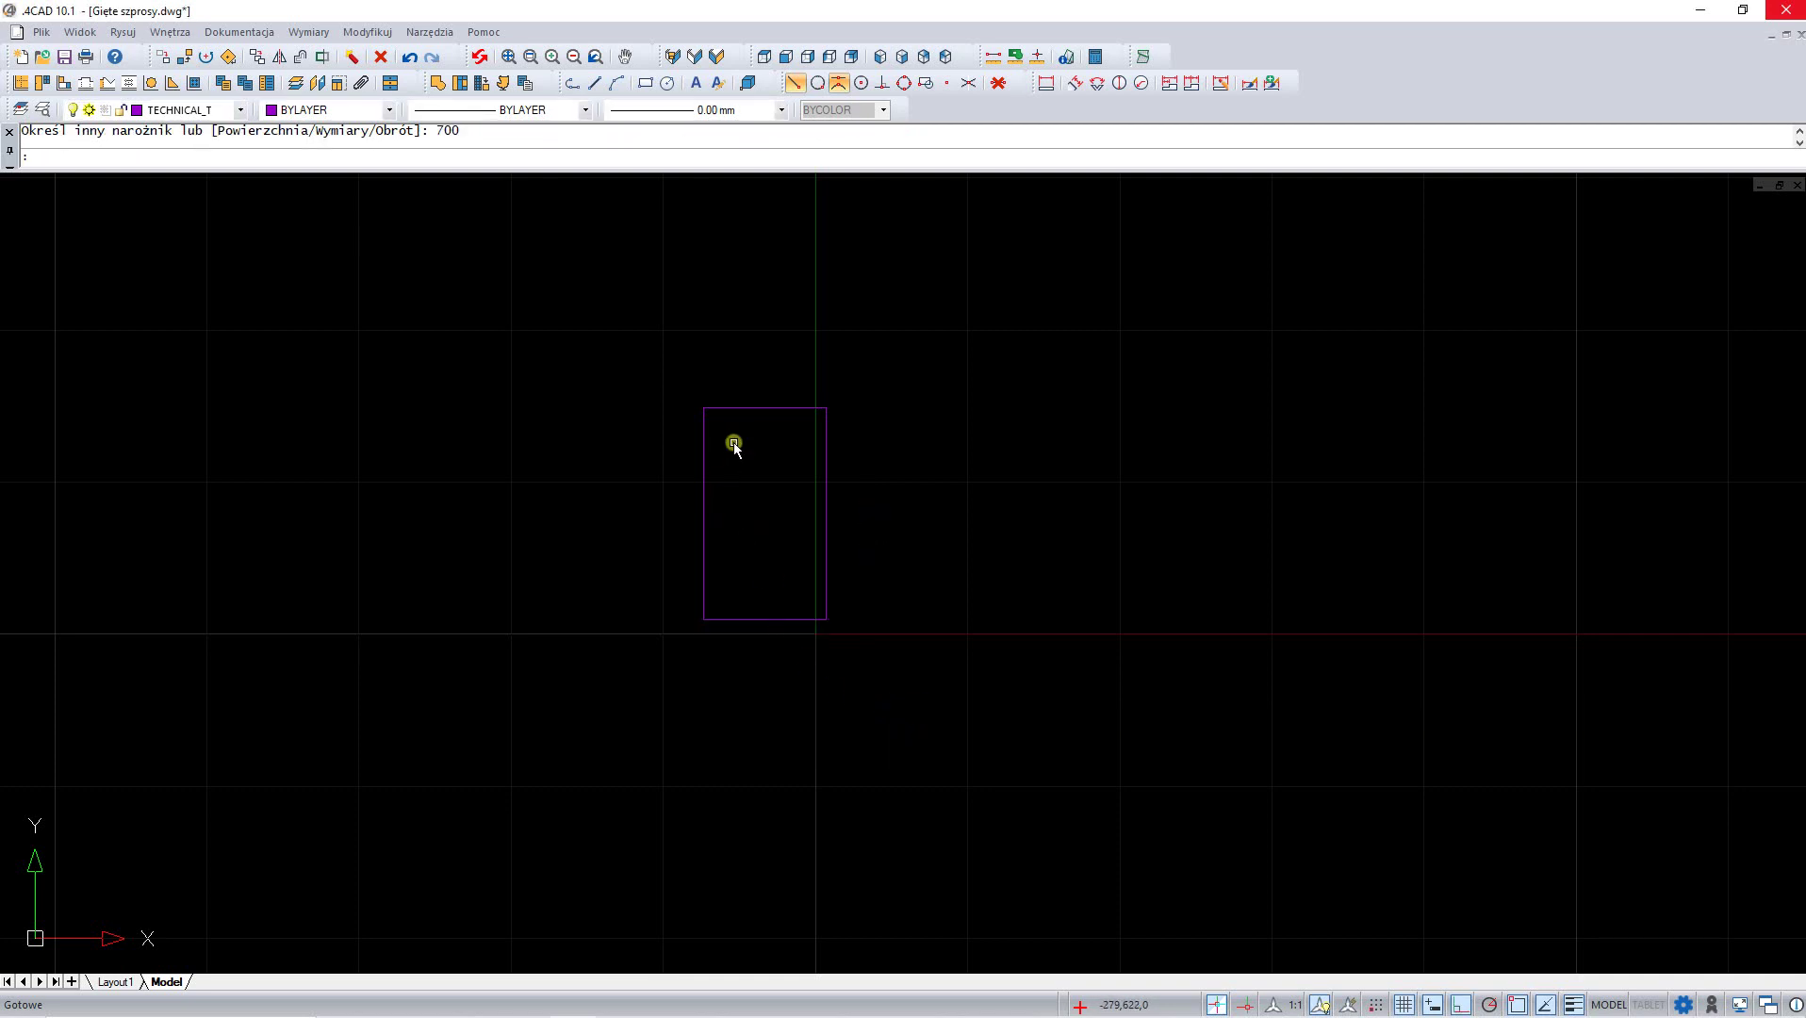
- Offset a copy of the rectangle 10 units inside the original
{"action": "scroll", "coordinate": [735, 444], "scroll_direction": "up", "scroll_amount": 1}
{"action": "scroll", "coordinate": [735, 444], "scroll_direction": "up", "scroll_amount": 1}
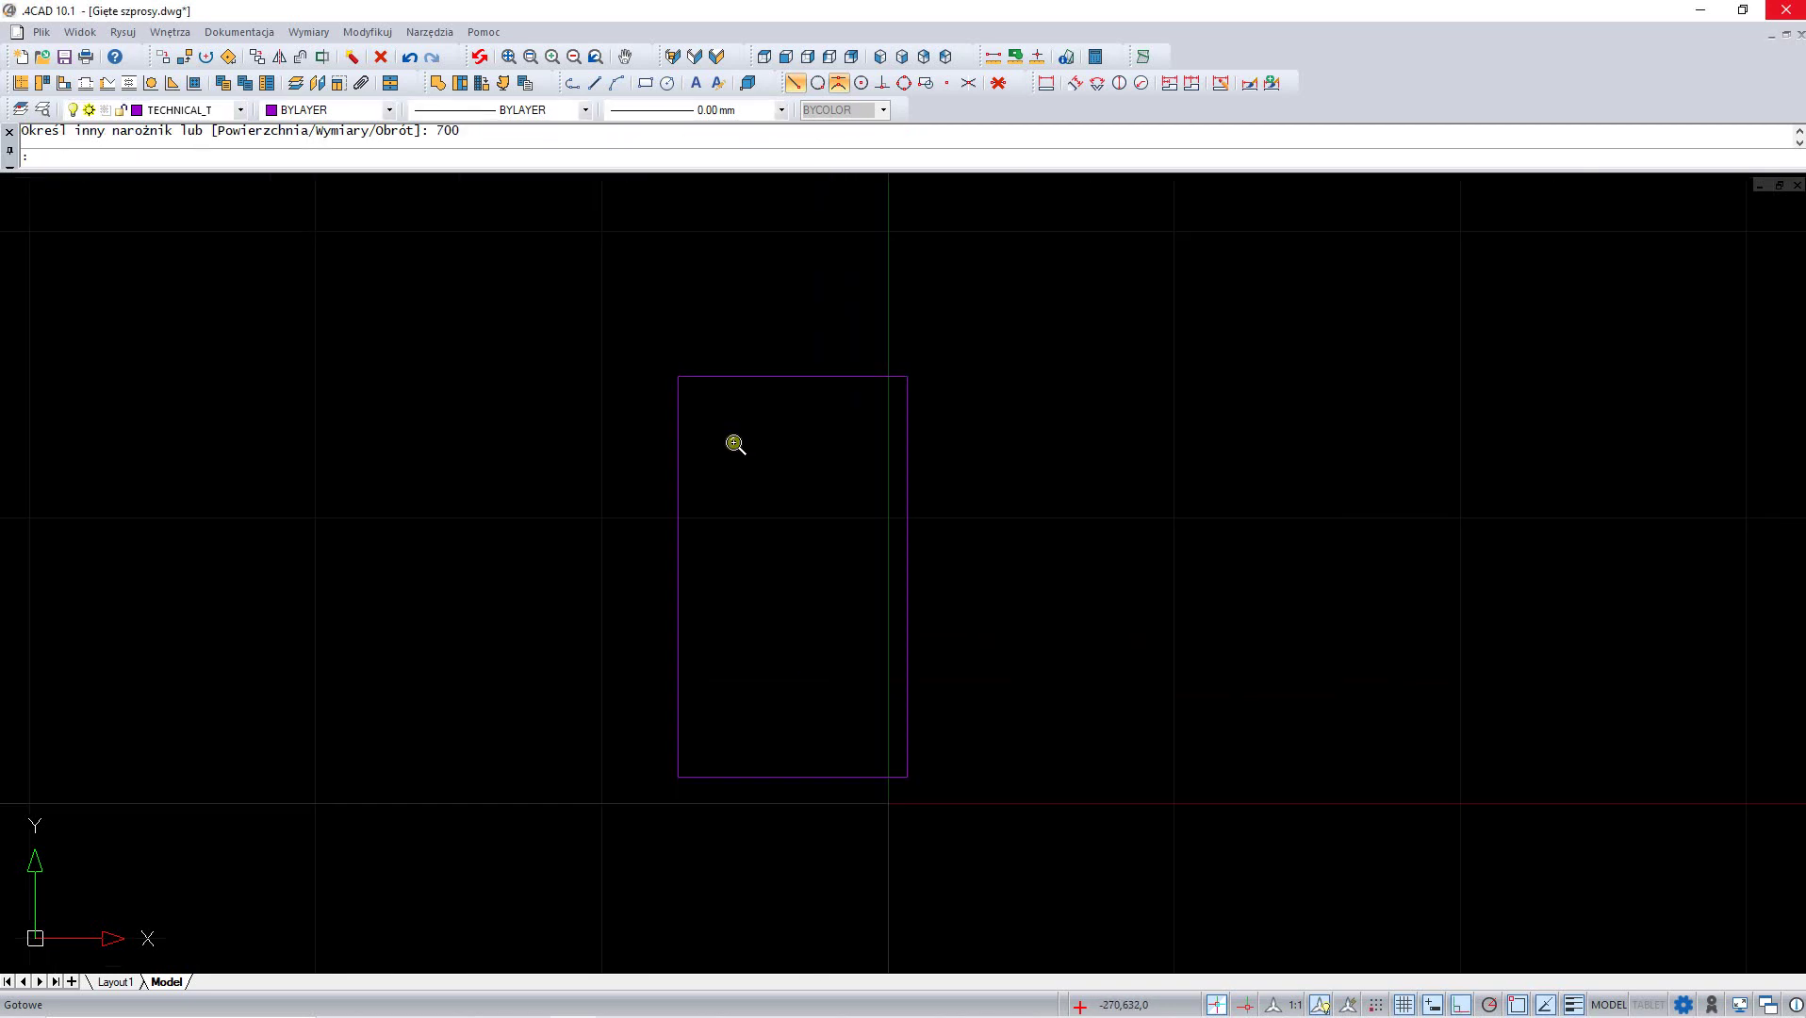
{"action": "left_click", "coordinate": [719, 377]}
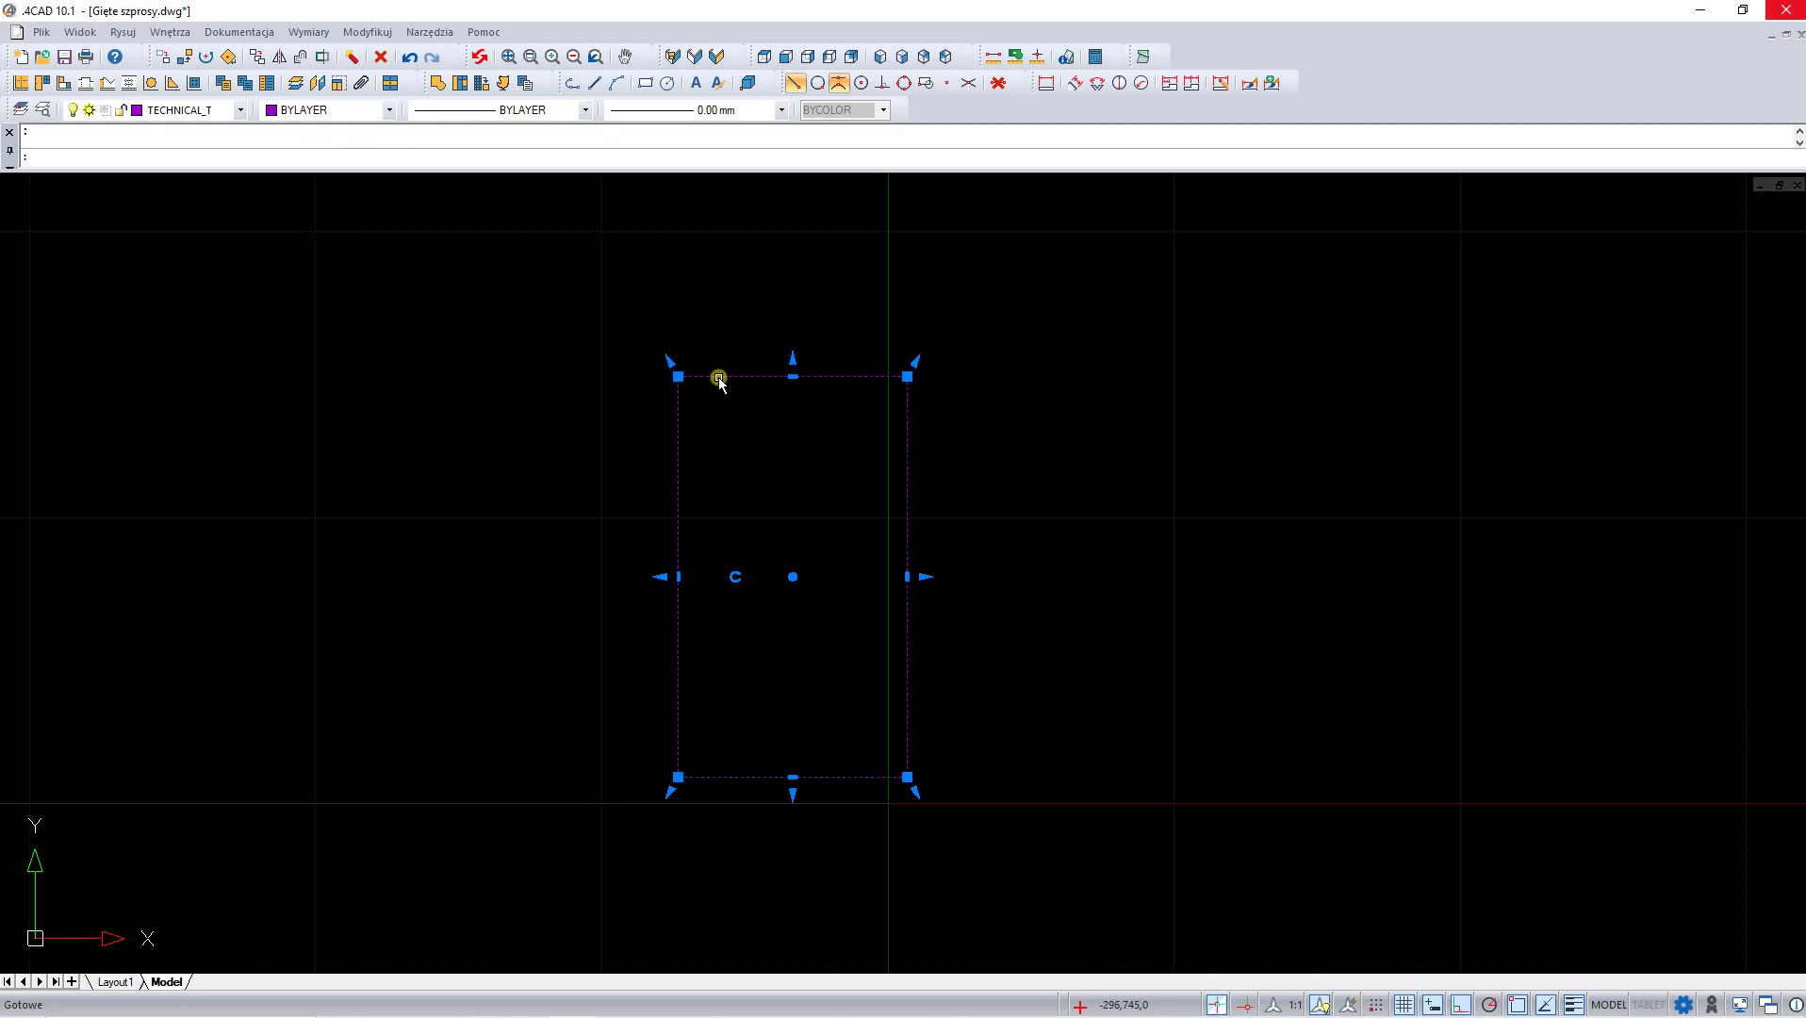
{"action": "left_click", "coordinate": [301, 58]}
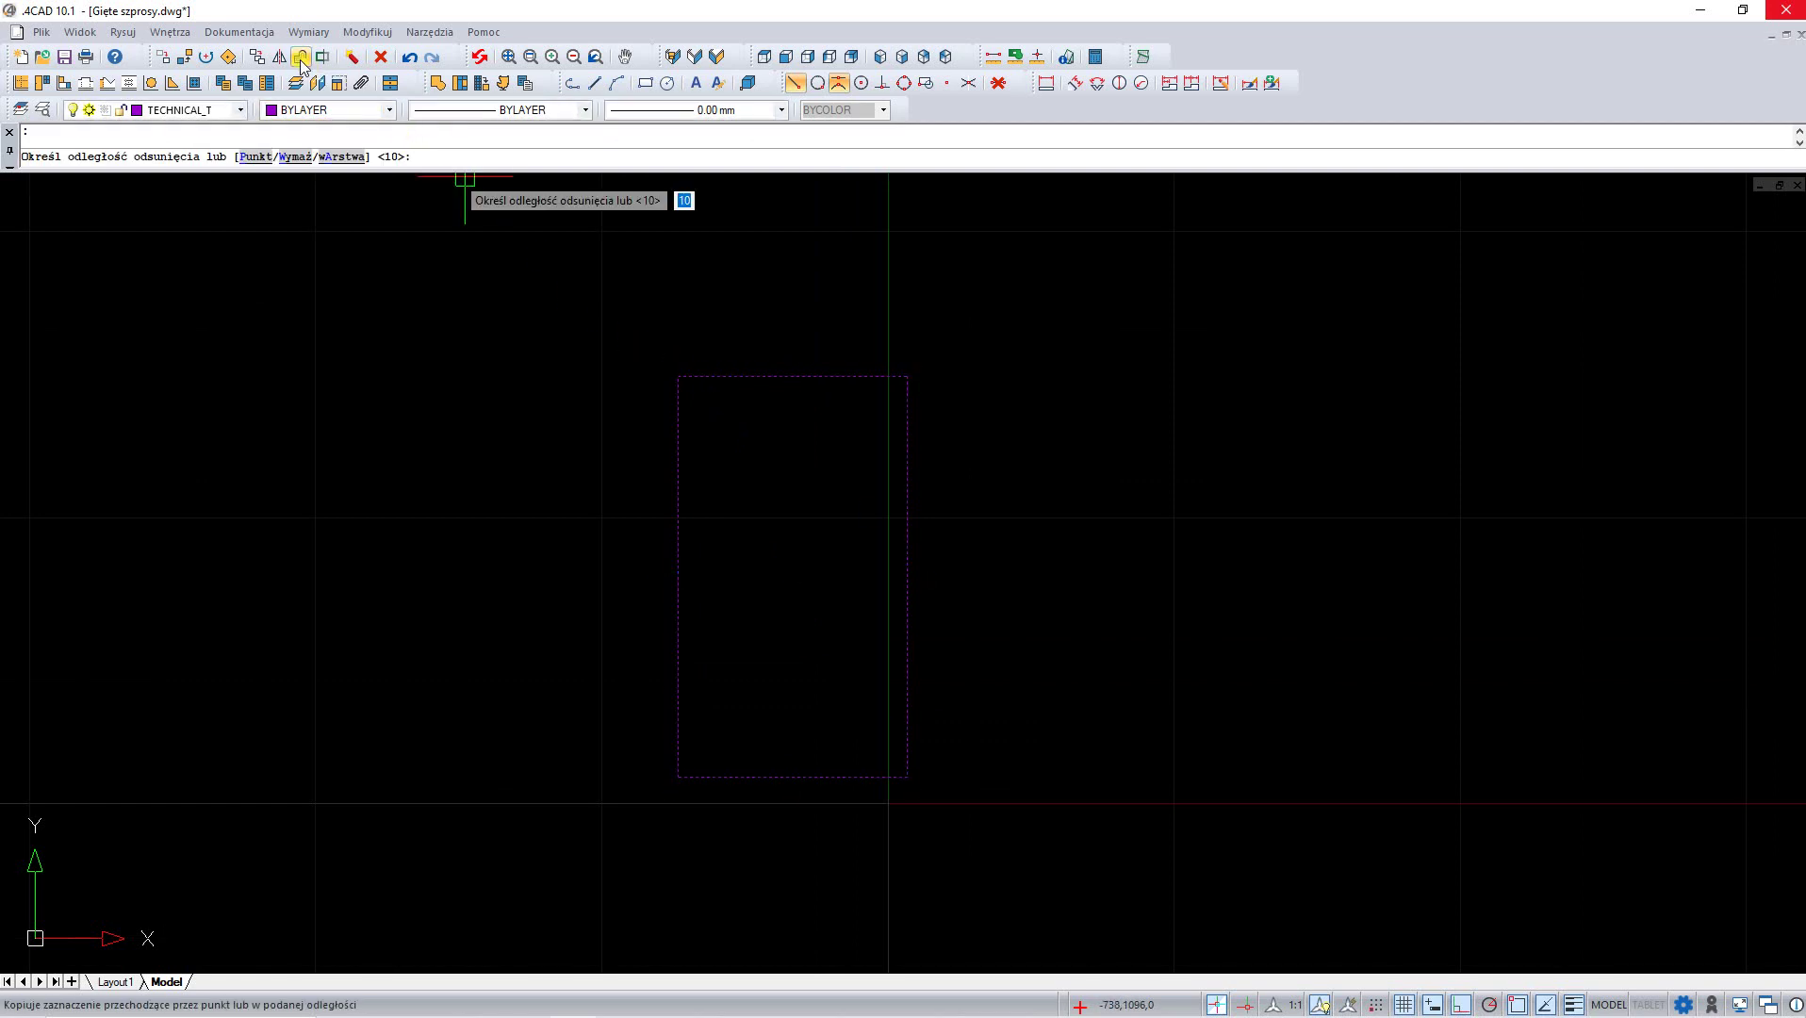
{"action": "type", "text": "1"}
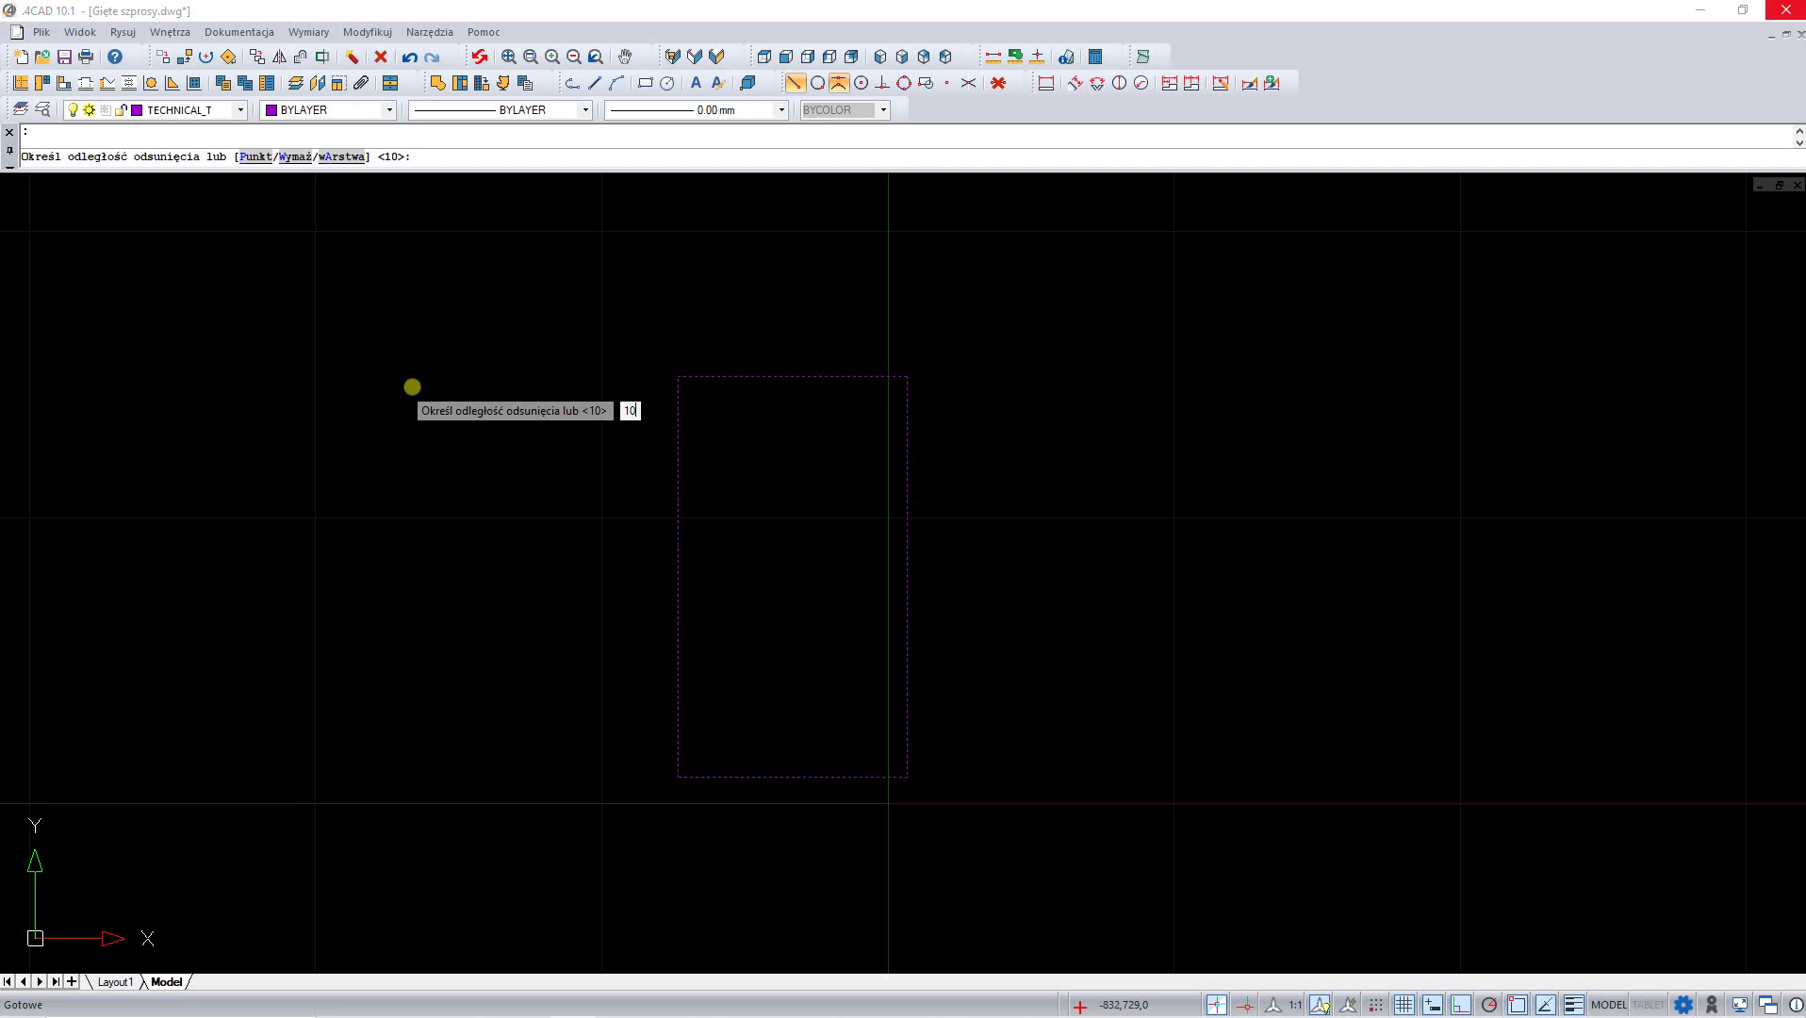
{"action": "key", "text": "Return"}
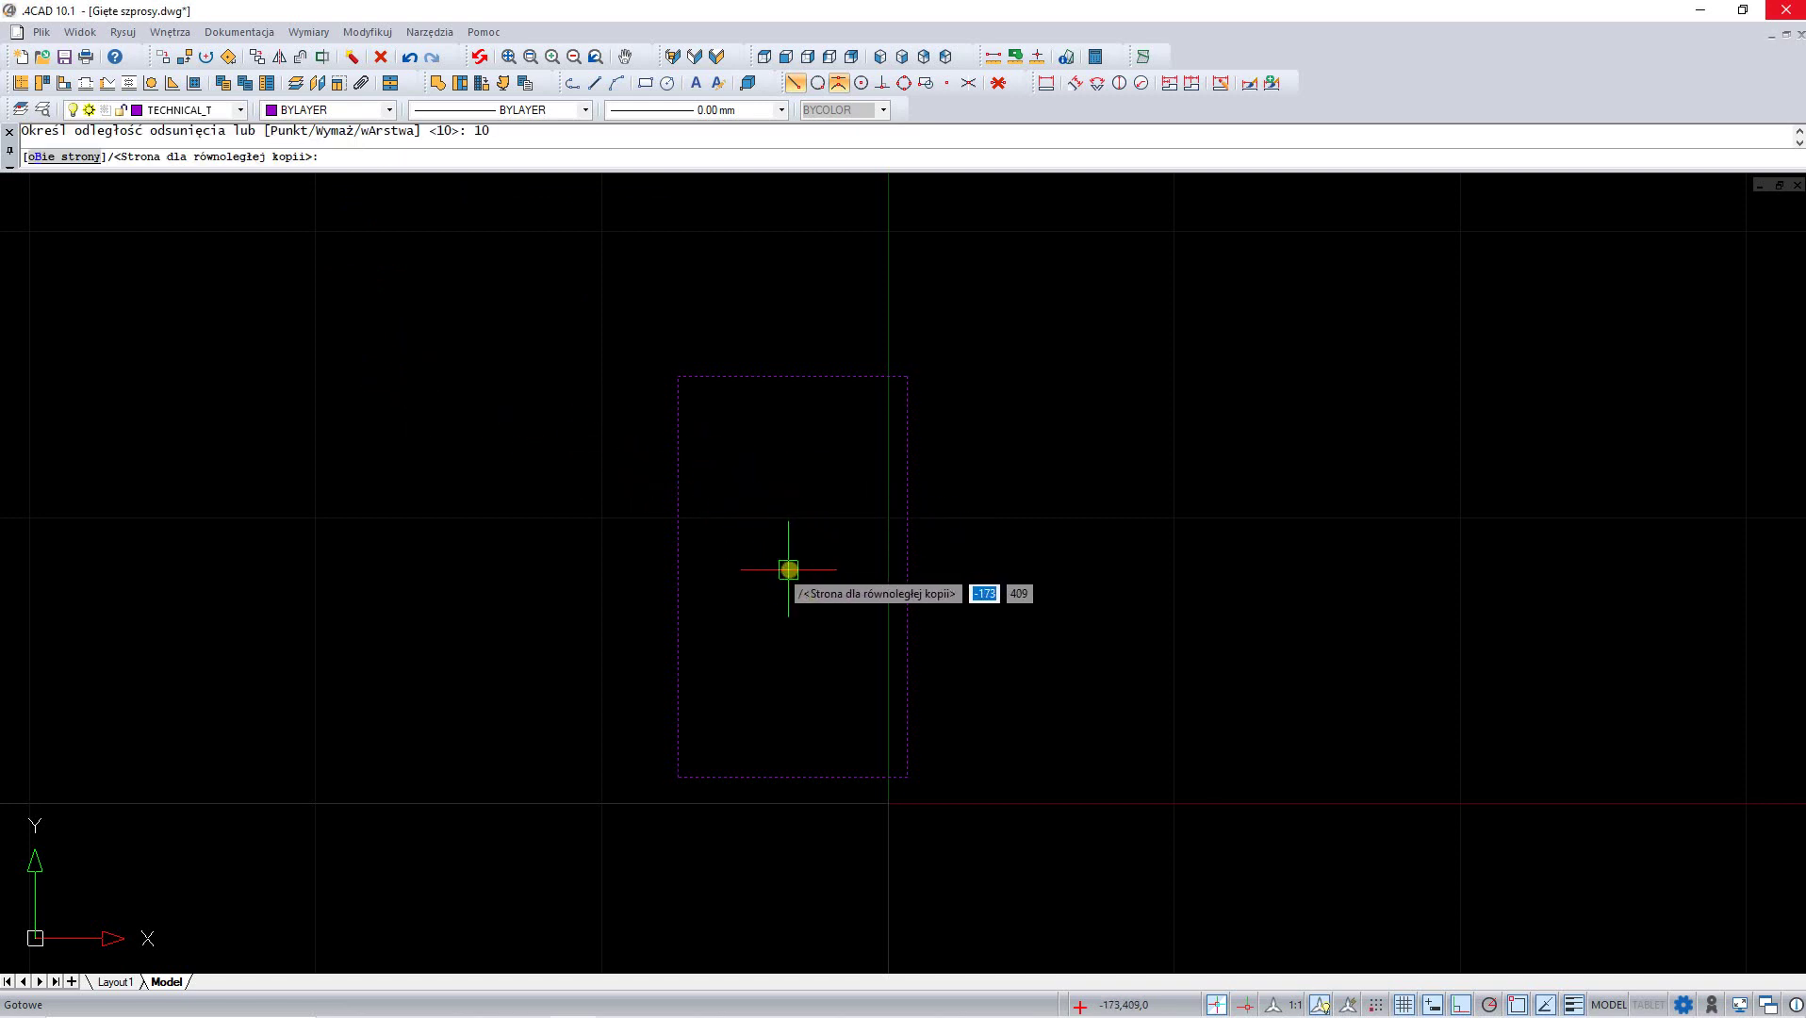
{"action": "left_click", "coordinate": [789, 569]}
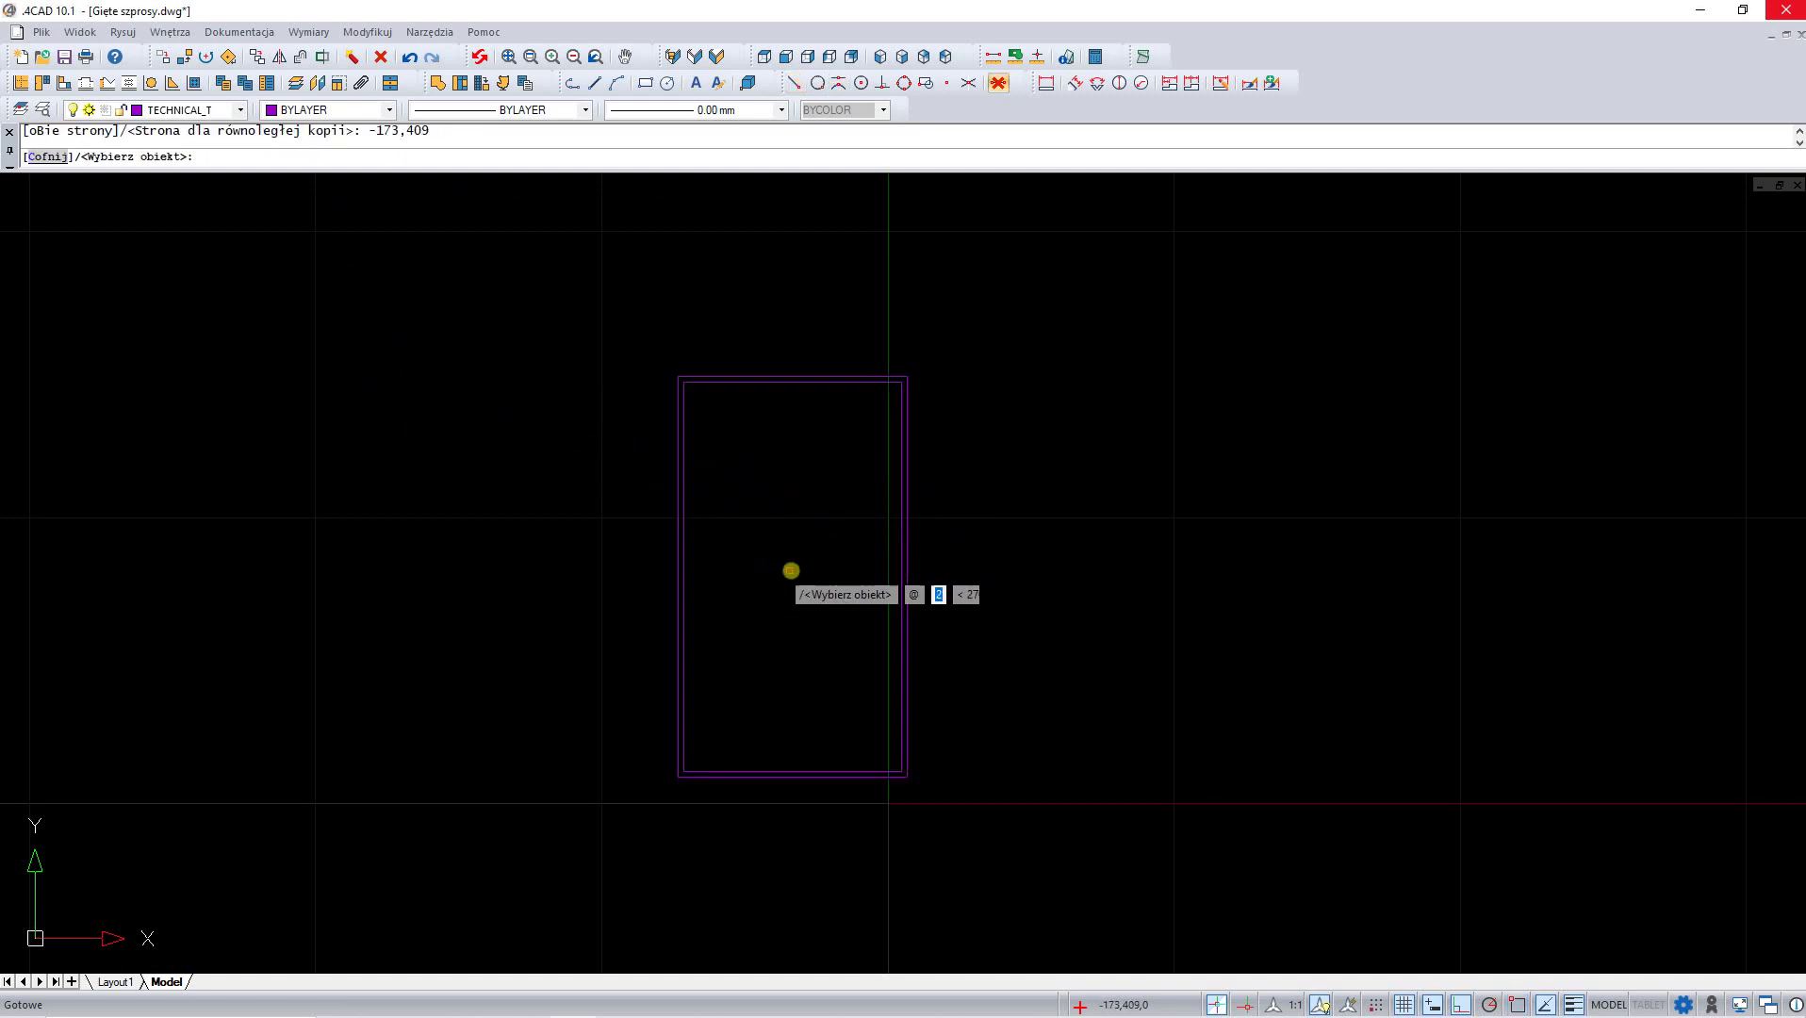
{"action": "key", "text": "Escape"}
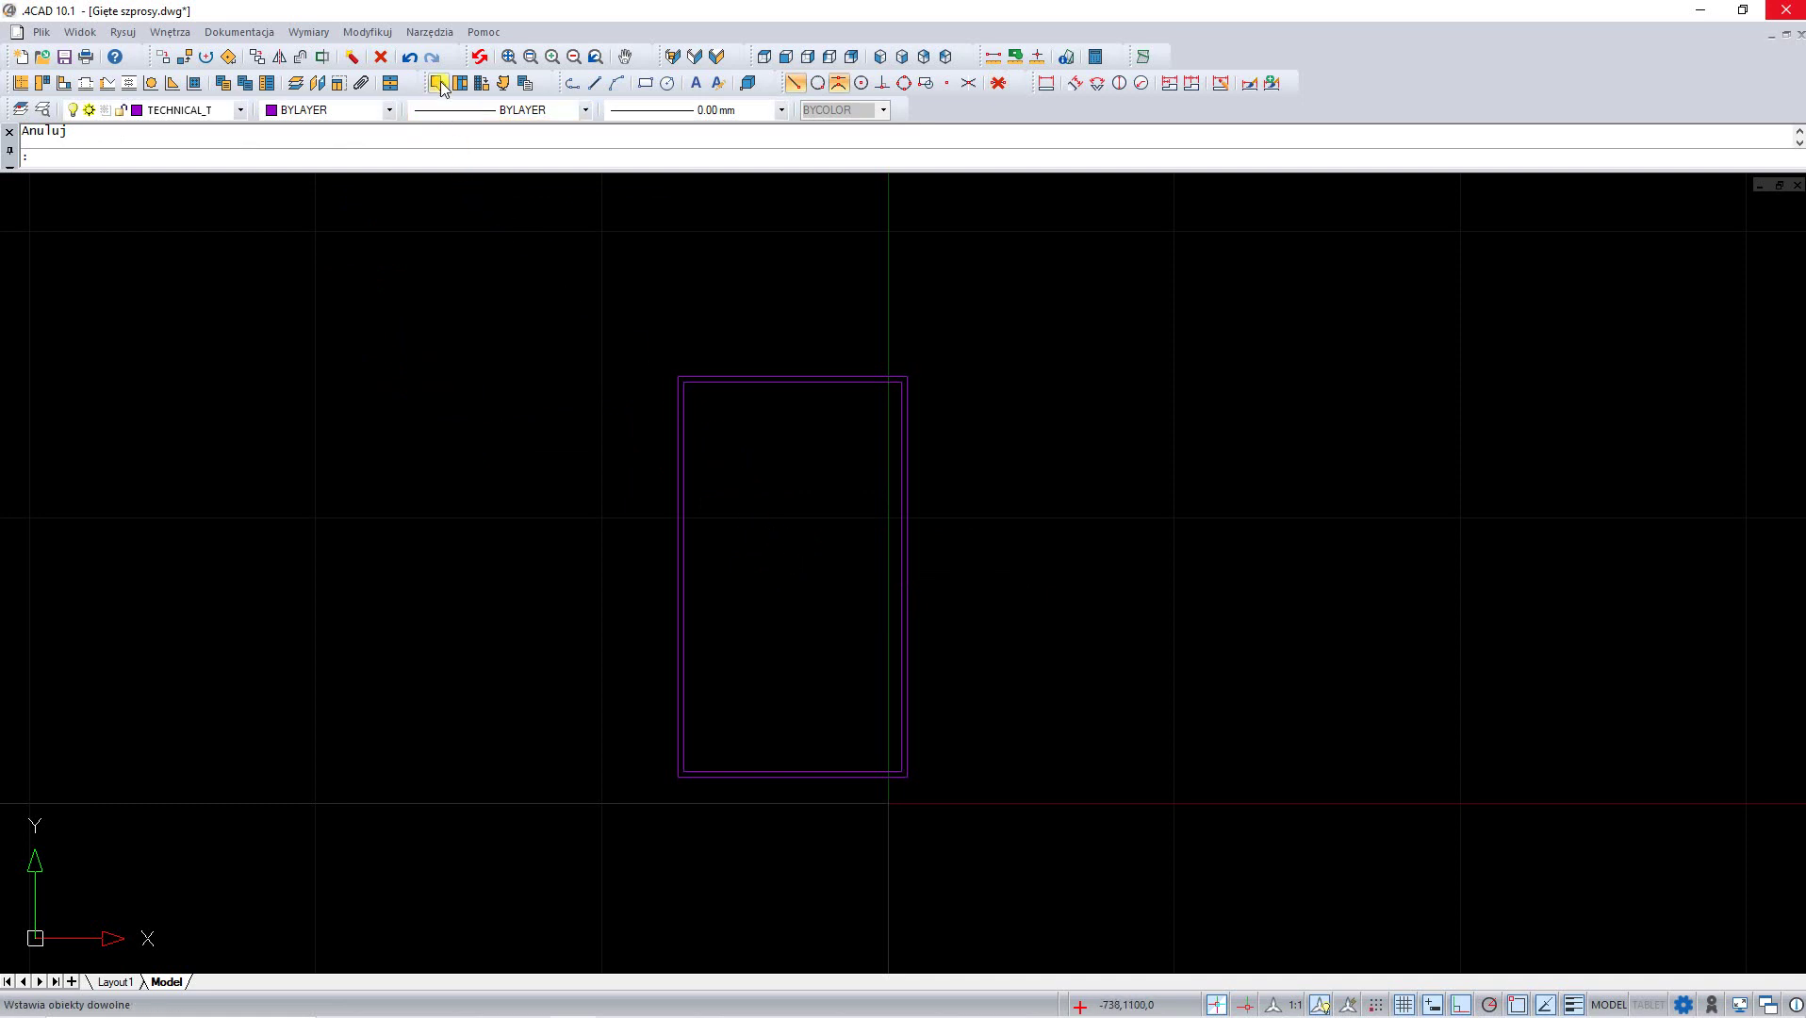
- Build a 10-high podest from the double frame outline on layer 'szprosi'
{"action": "left_click", "coordinate": [438, 83]}
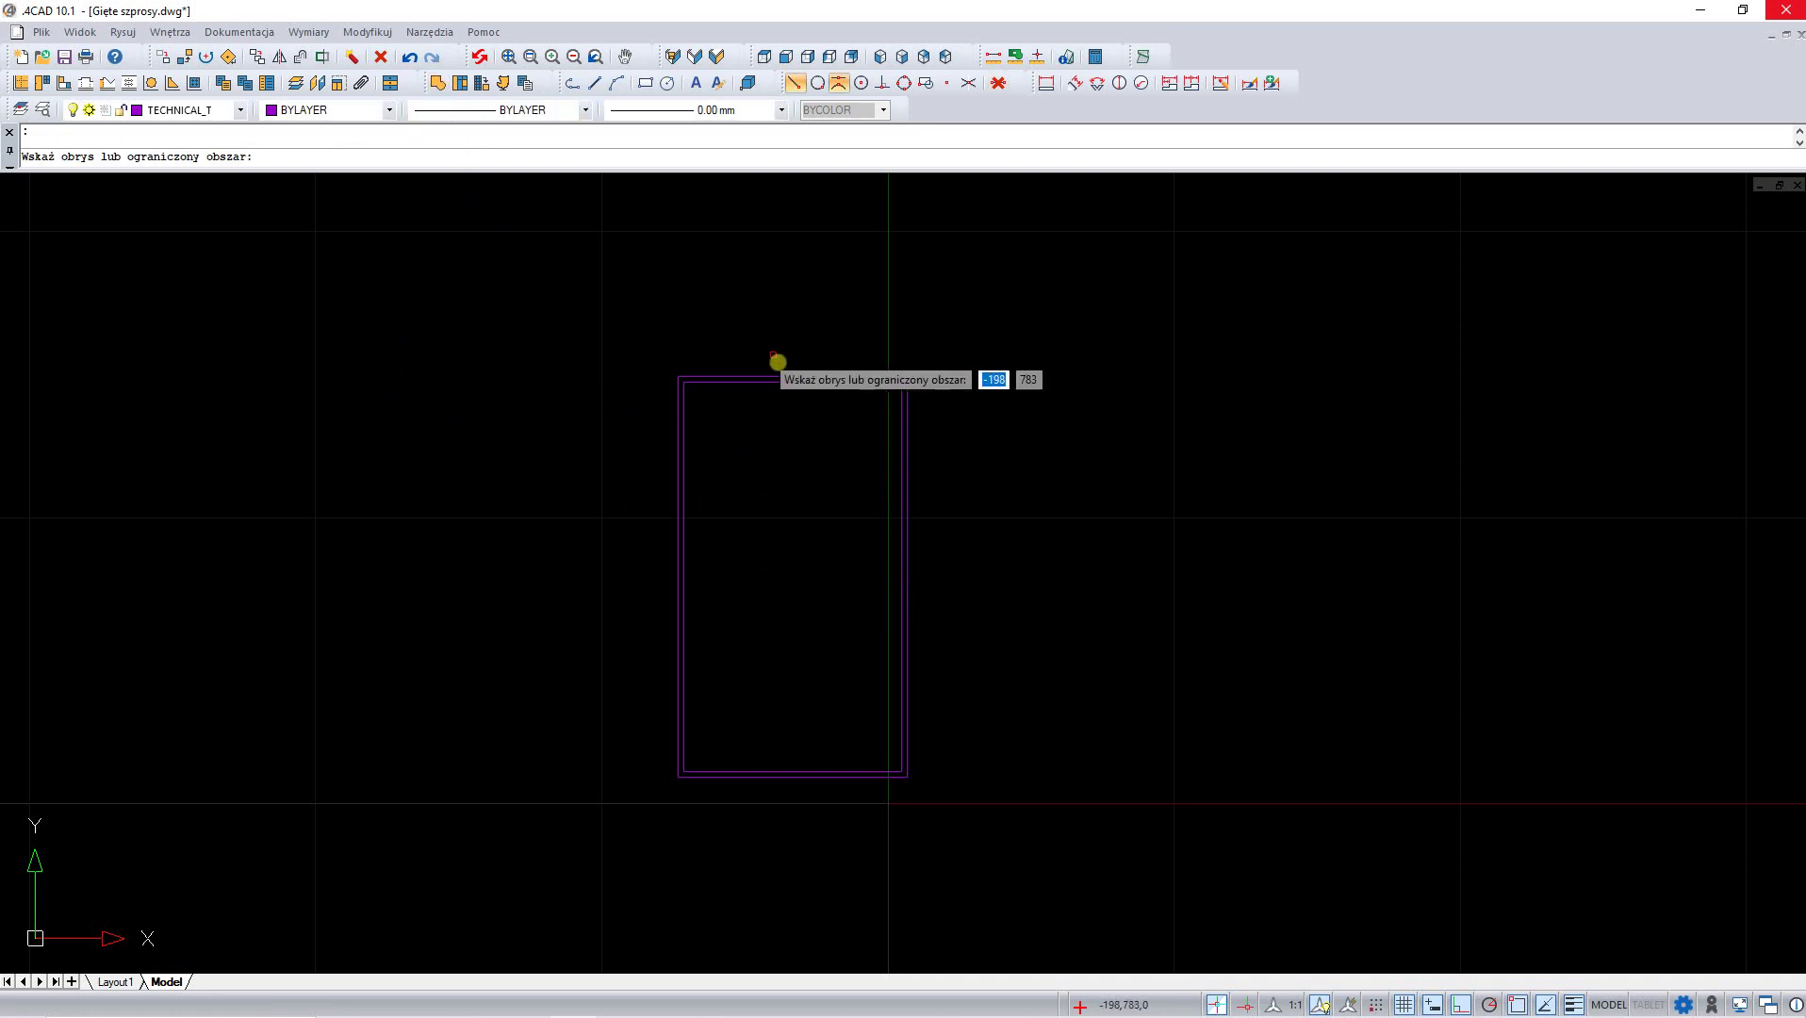
{"action": "scroll", "coordinate": [782, 363], "scroll_direction": "up", "scroll_amount": 3}
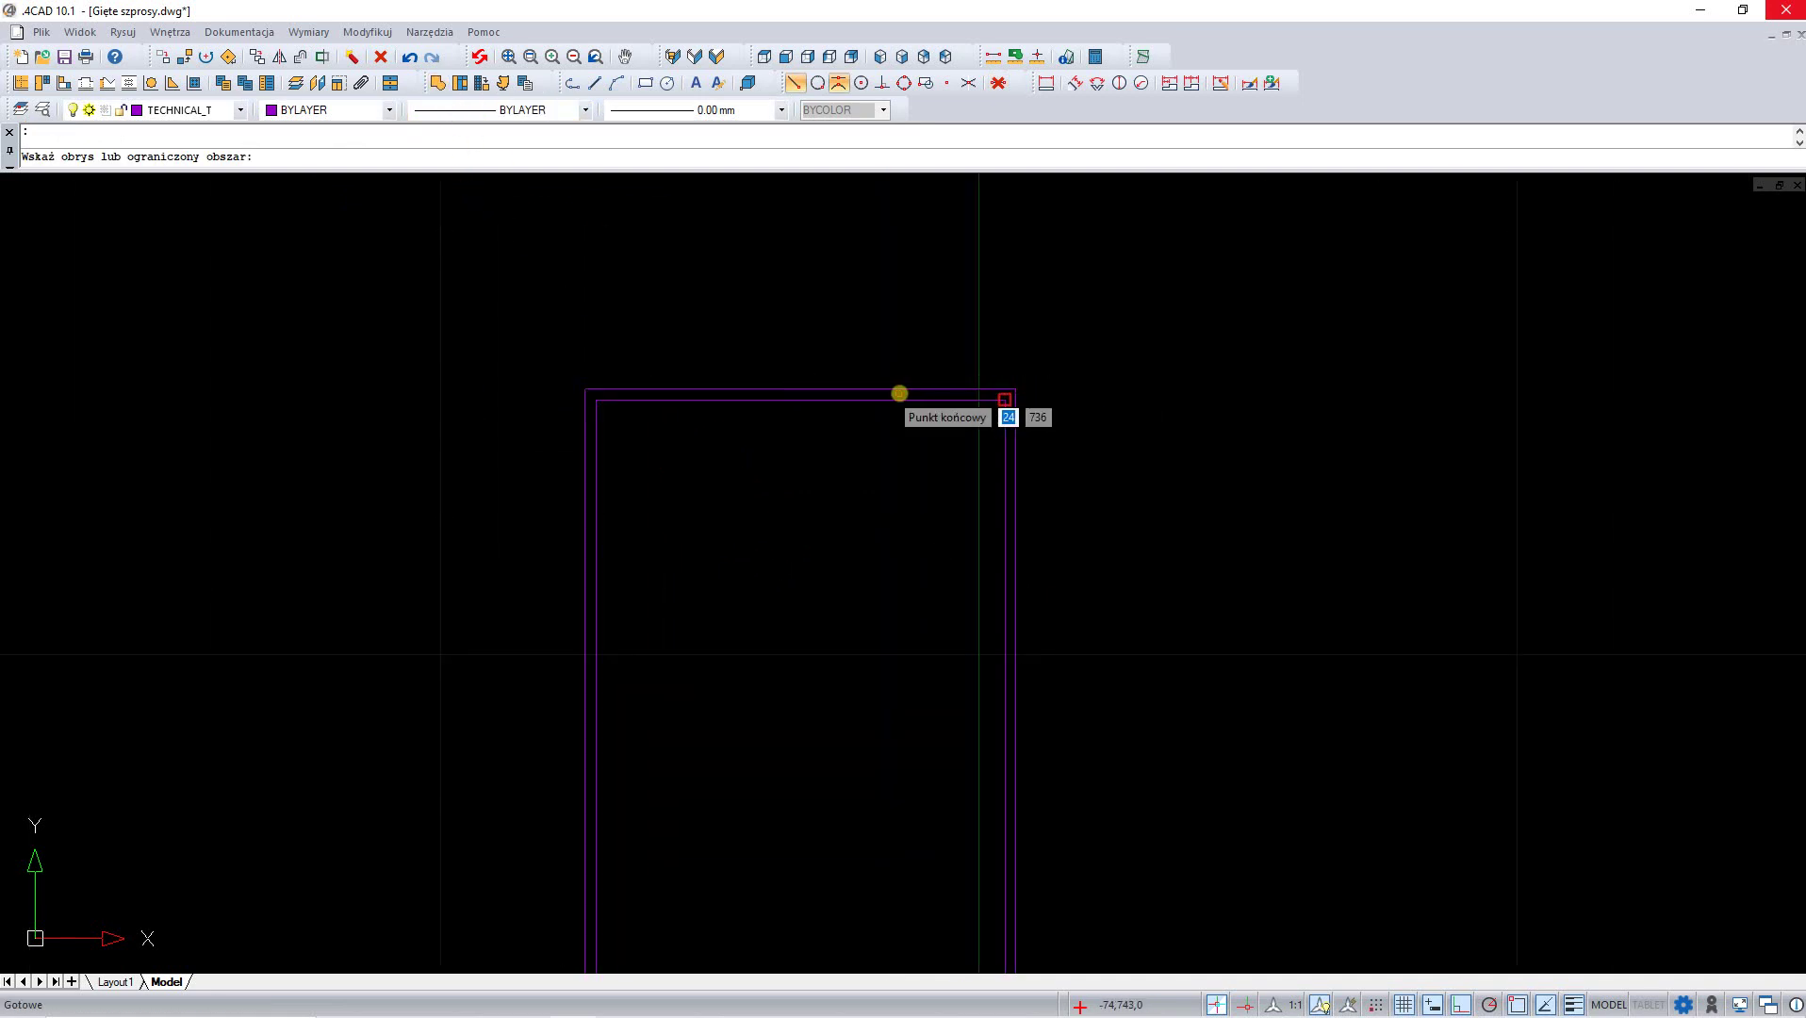
{"action": "left_click", "coordinate": [899, 393]}
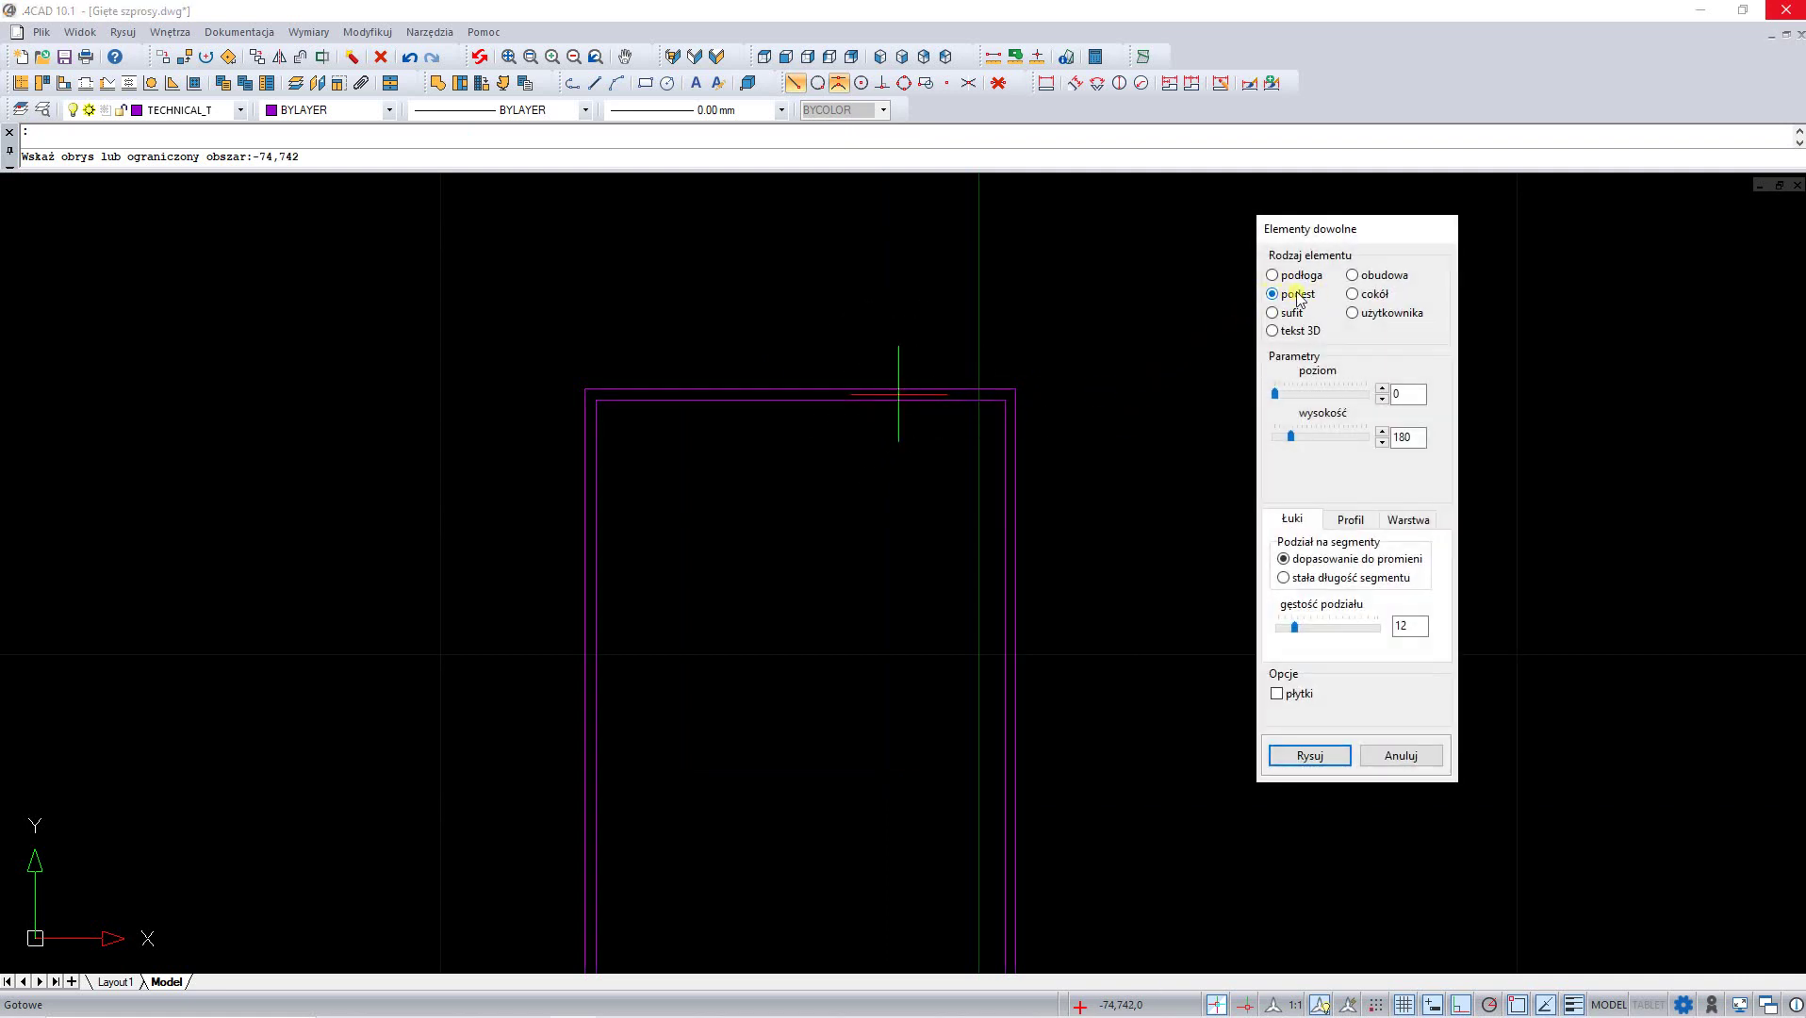
{"action": "double_click", "coordinate": [1408, 436]}
{"action": "type", "text": "10"}
{"action": "left_click", "coordinate": [1409, 521]}
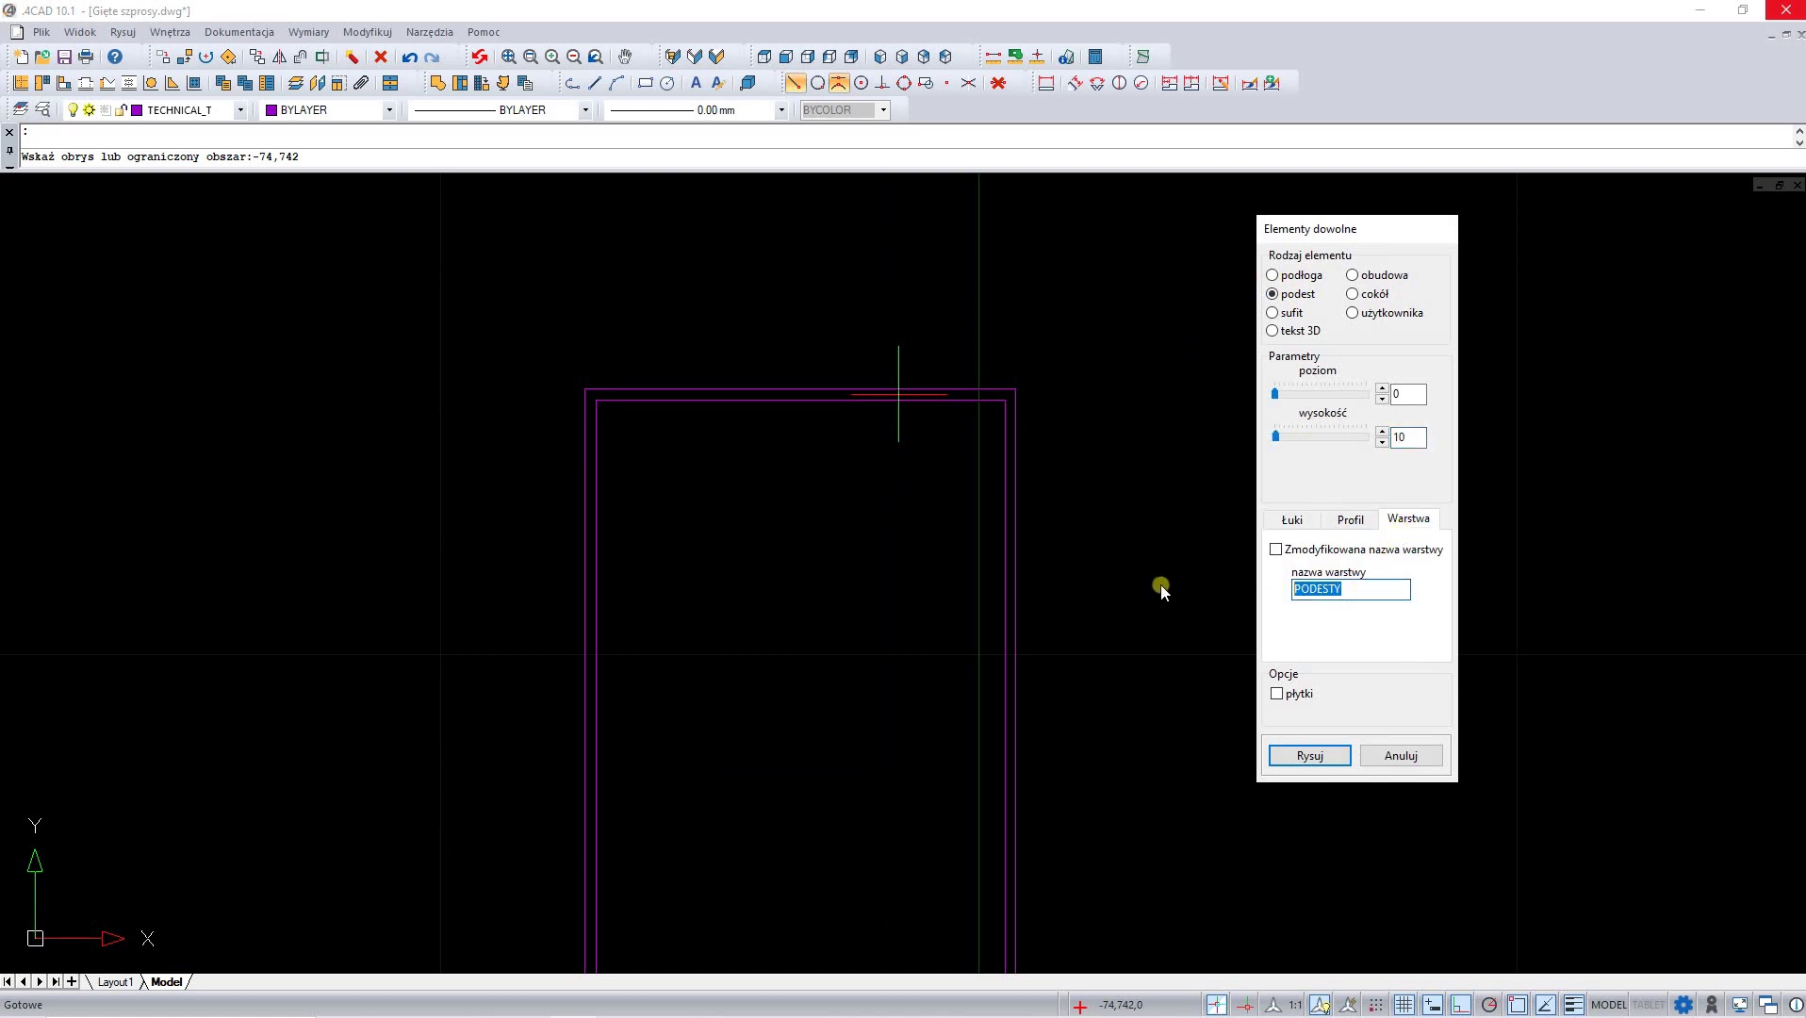
{"action": "type", "text": "szpros"}
{"action": "left_click", "coordinate": [1317, 755]}
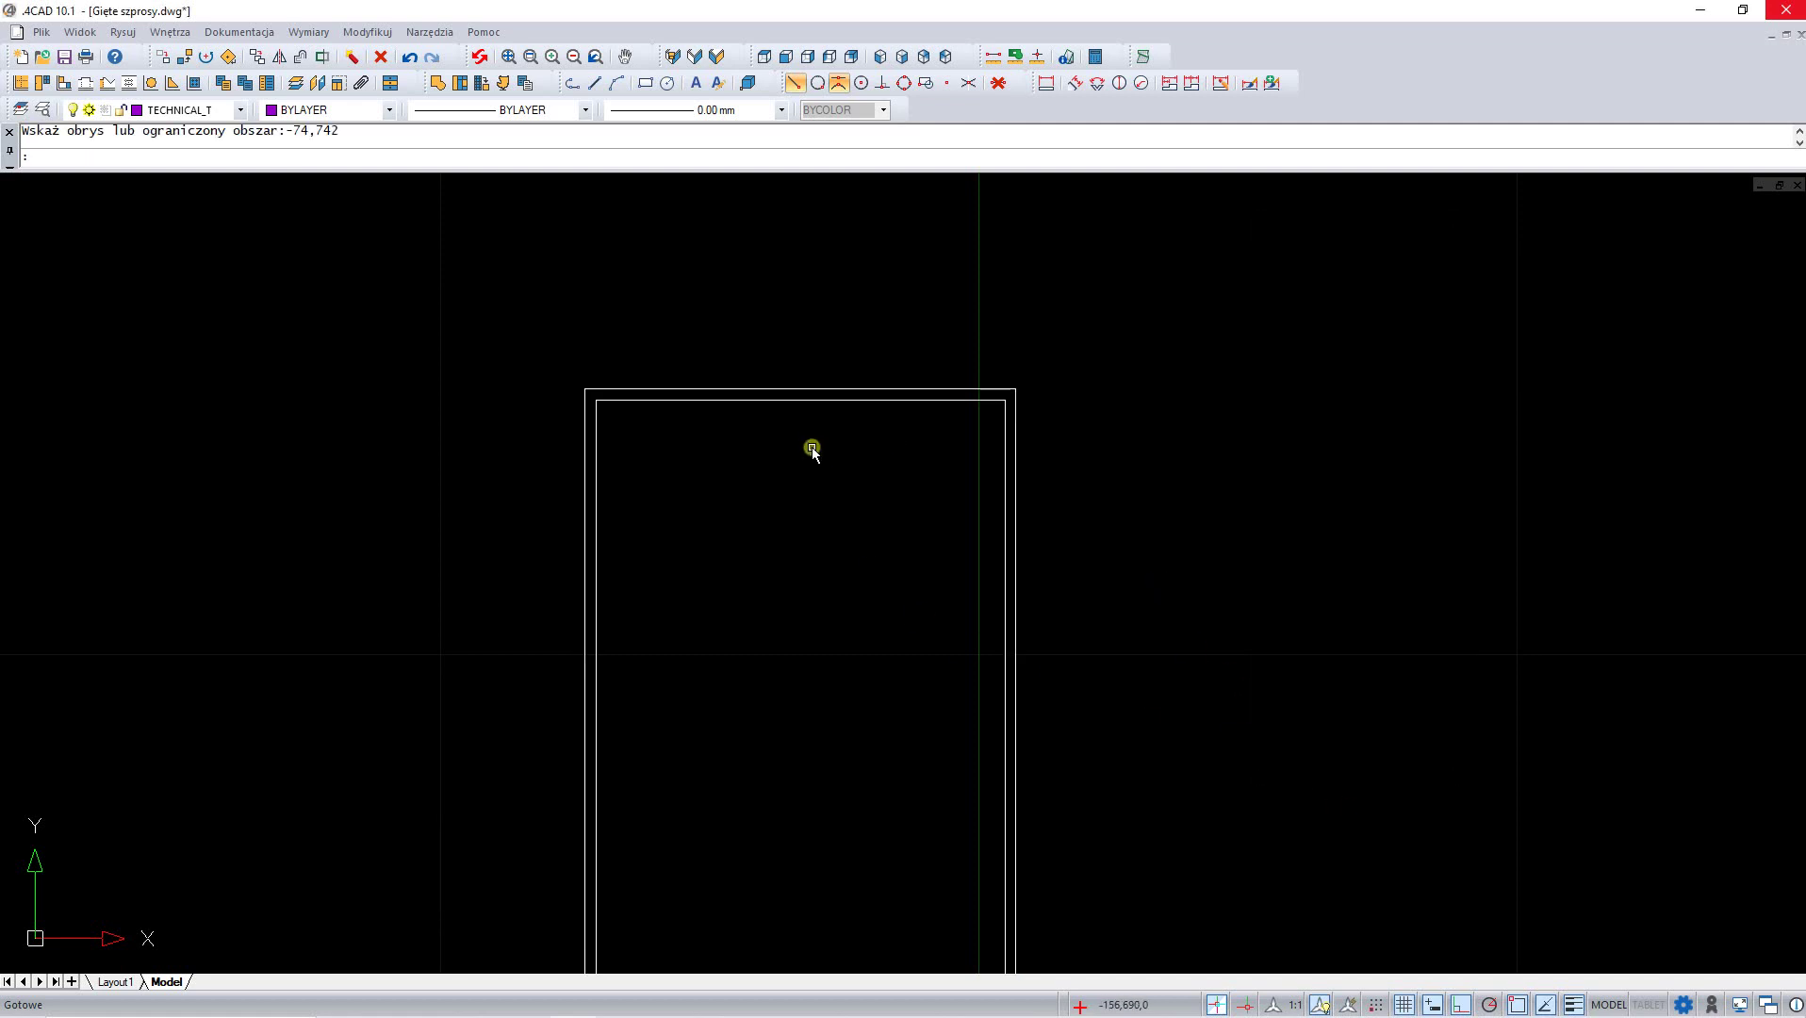
{"action": "scroll", "coordinate": [812, 451], "scroll_direction": "down", "scroll_amount": 2}
{"action": "scroll", "coordinate": [820, 434], "scroll_direction": "down", "scroll_amount": 1}
- Move the new frame platform 800 units along X
{"action": "left_click", "coordinate": [818, 415]}
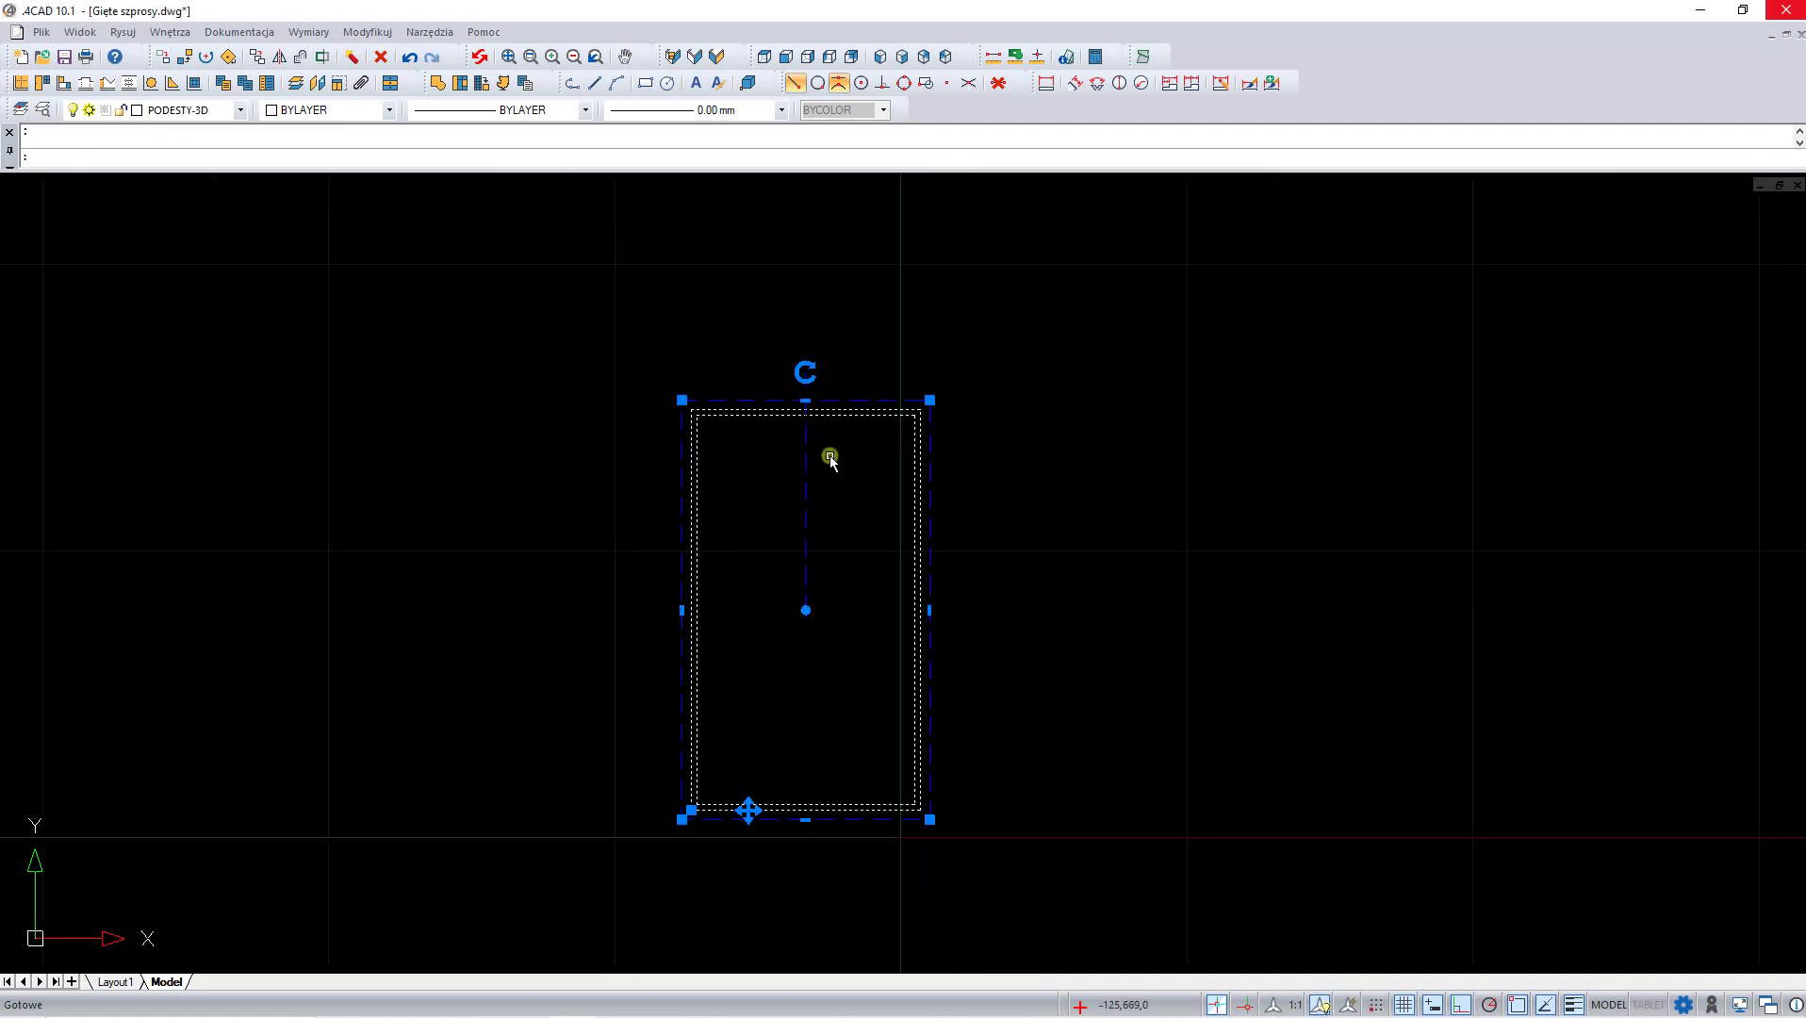
{"action": "right_click", "coordinate": [826, 455]}
{"action": "left_click", "coordinate": [883, 554]}
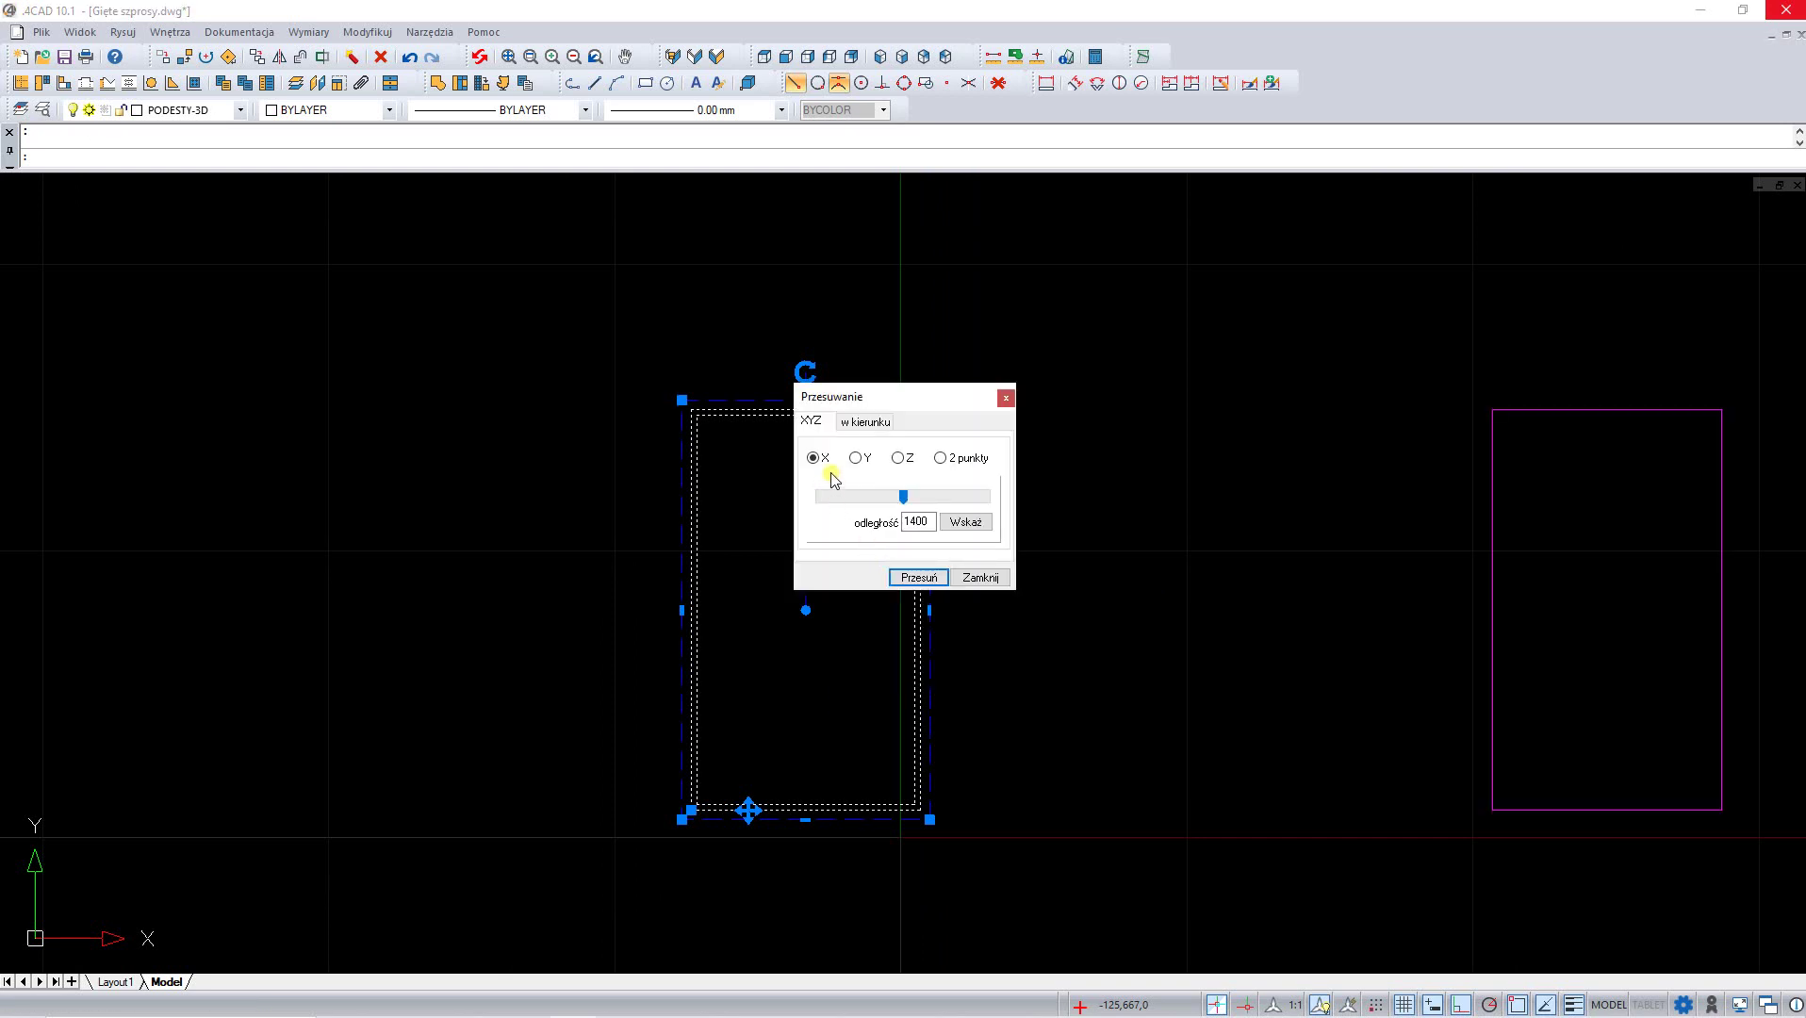
{"action": "double_click", "coordinate": [919, 521]}
{"action": "type", "text": "00"}
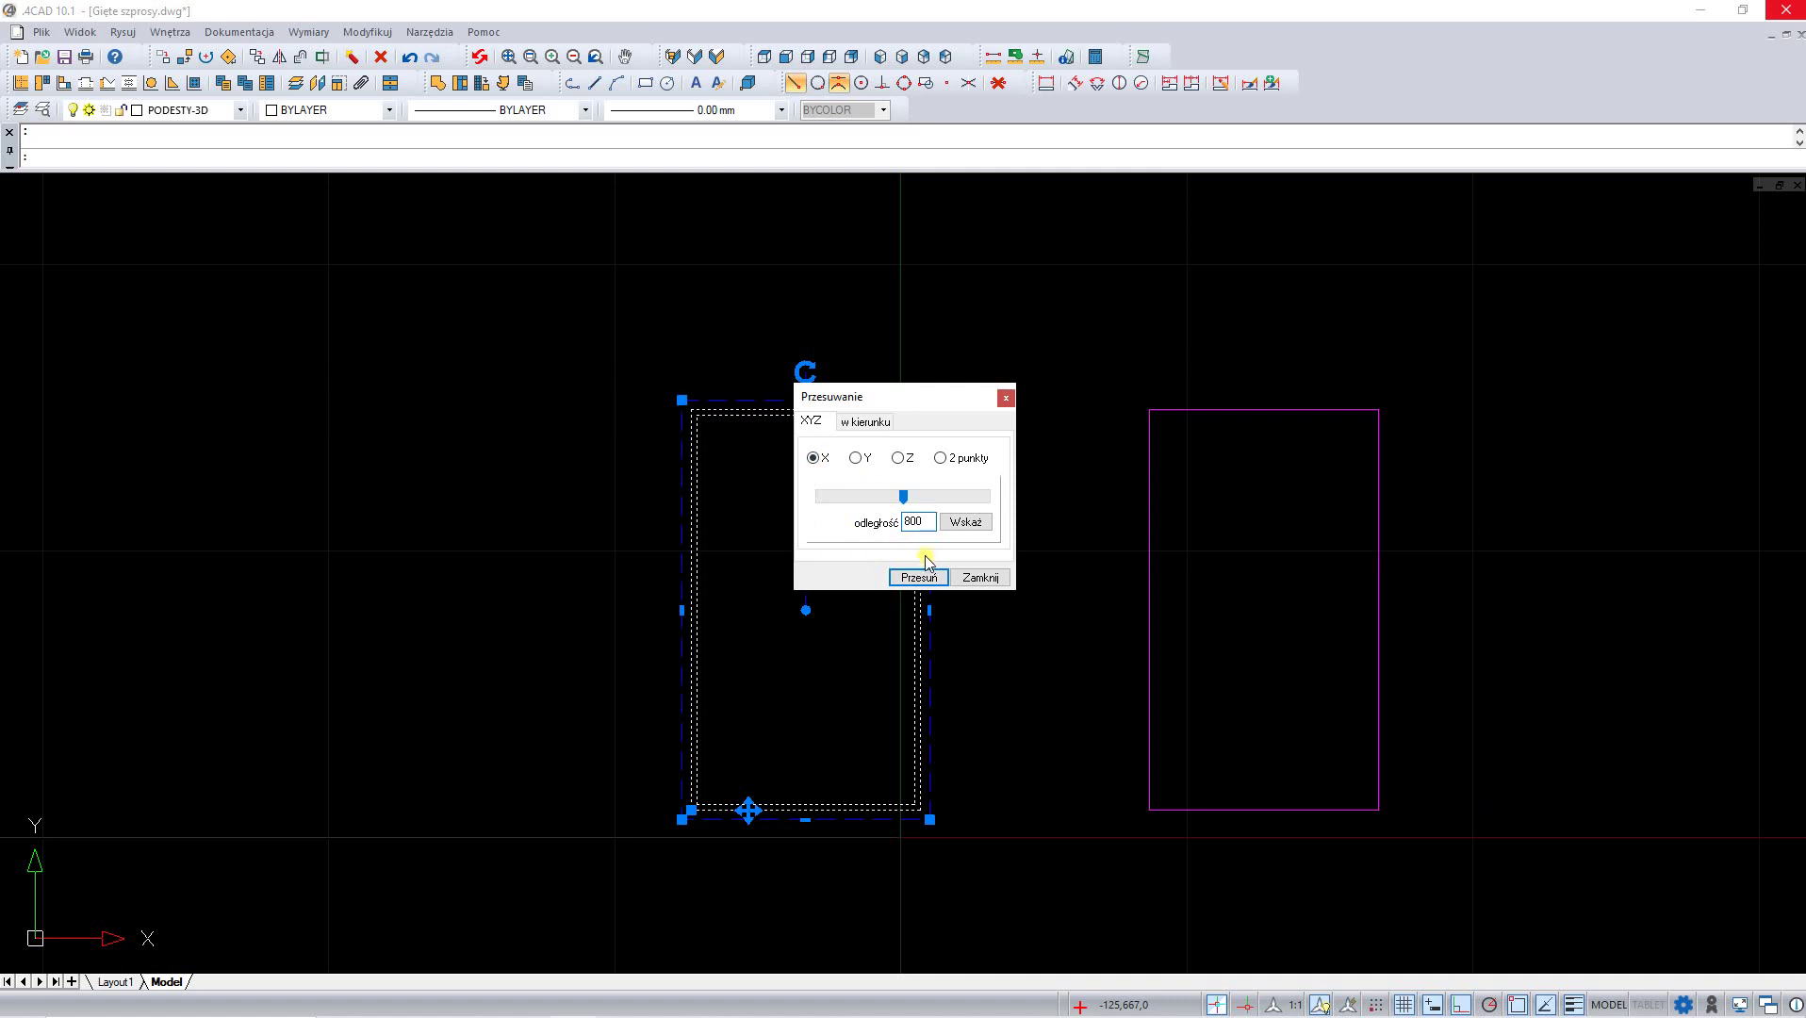
{"action": "left_click", "coordinate": [919, 584]}
{"action": "left_click", "coordinate": [972, 585]}
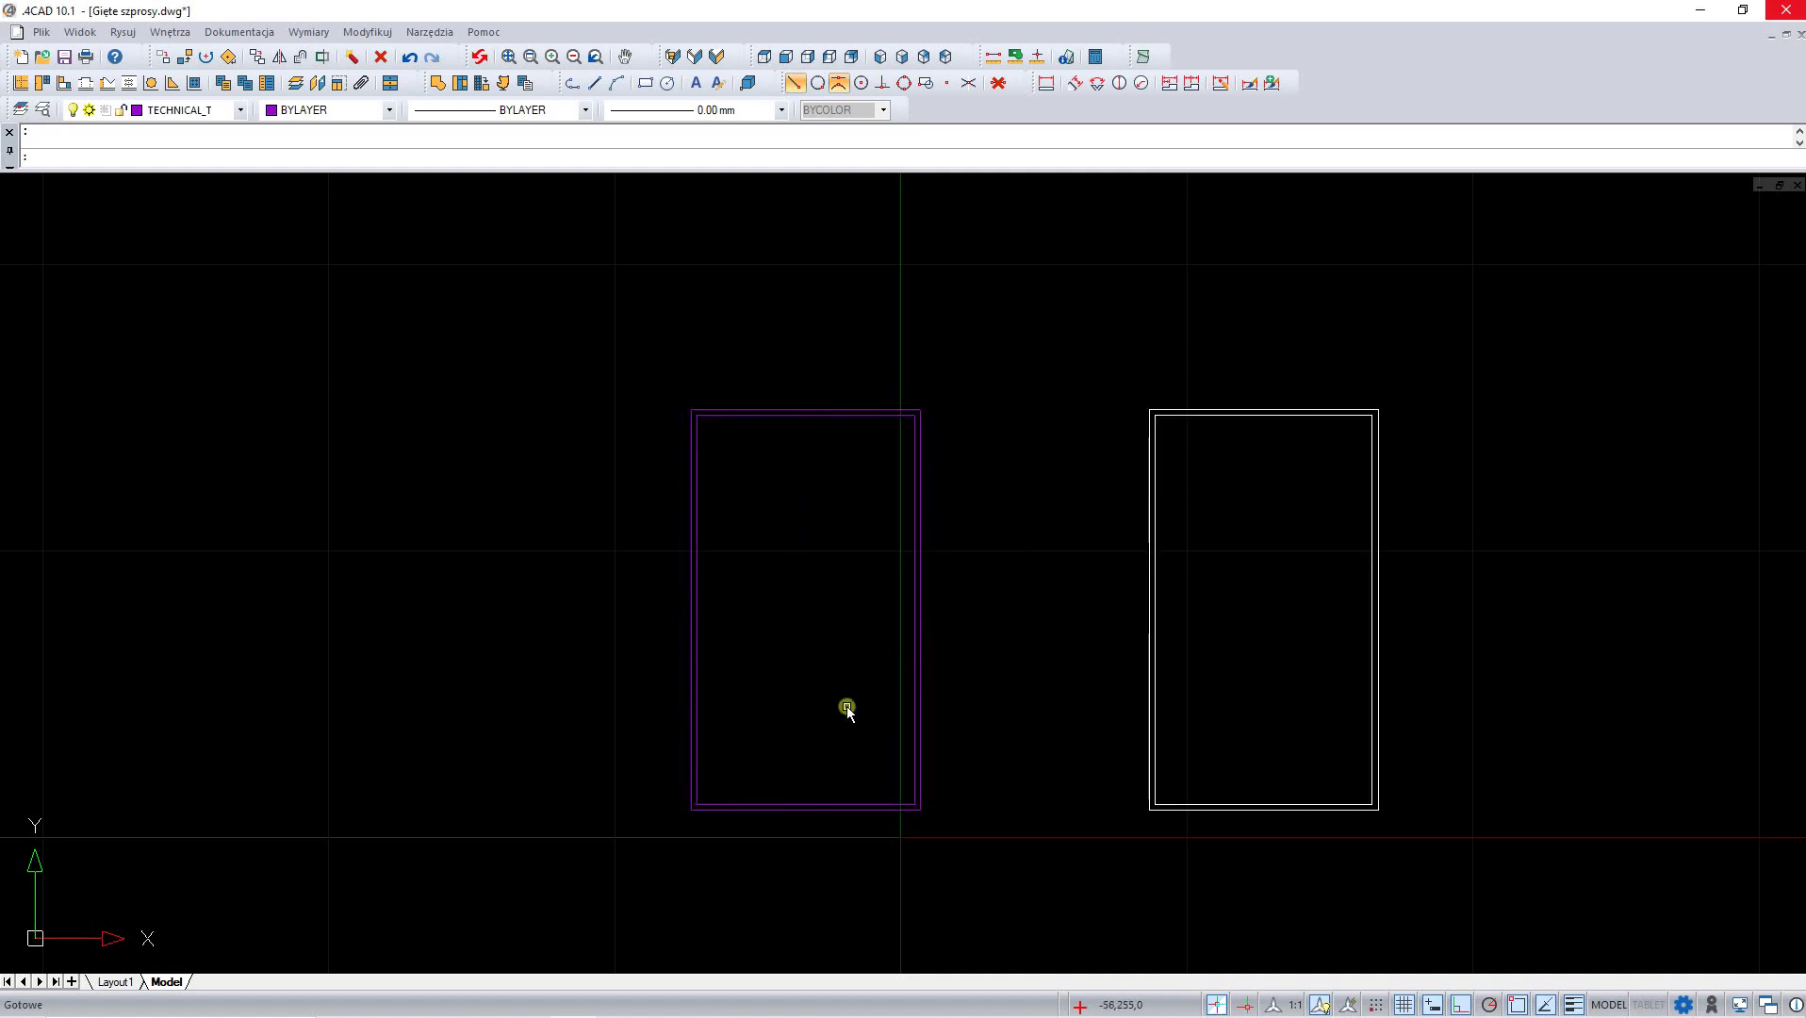
- Set PELLIPSE to on so ellipses are drawn as polylines
{"action": "scroll", "coordinate": [520, 592], "scroll_direction": "up", "scroll_amount": 1}
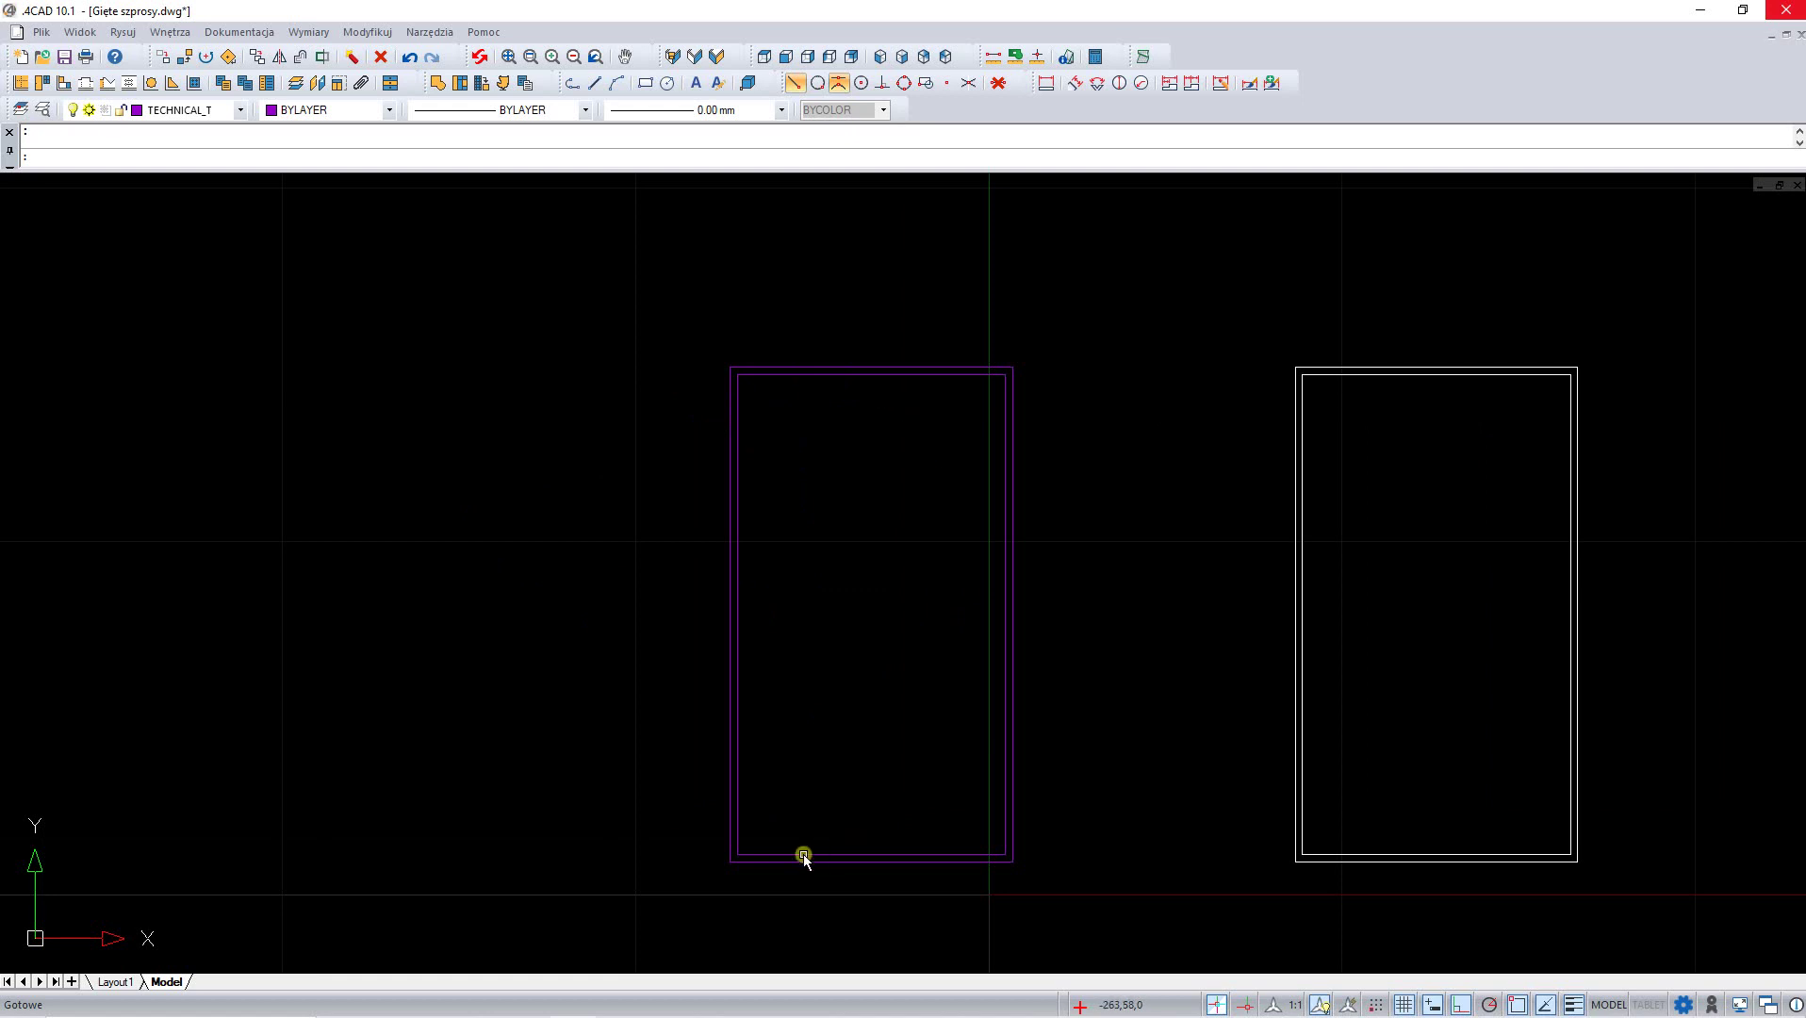
{"action": "type", "text": "PEllipse"}
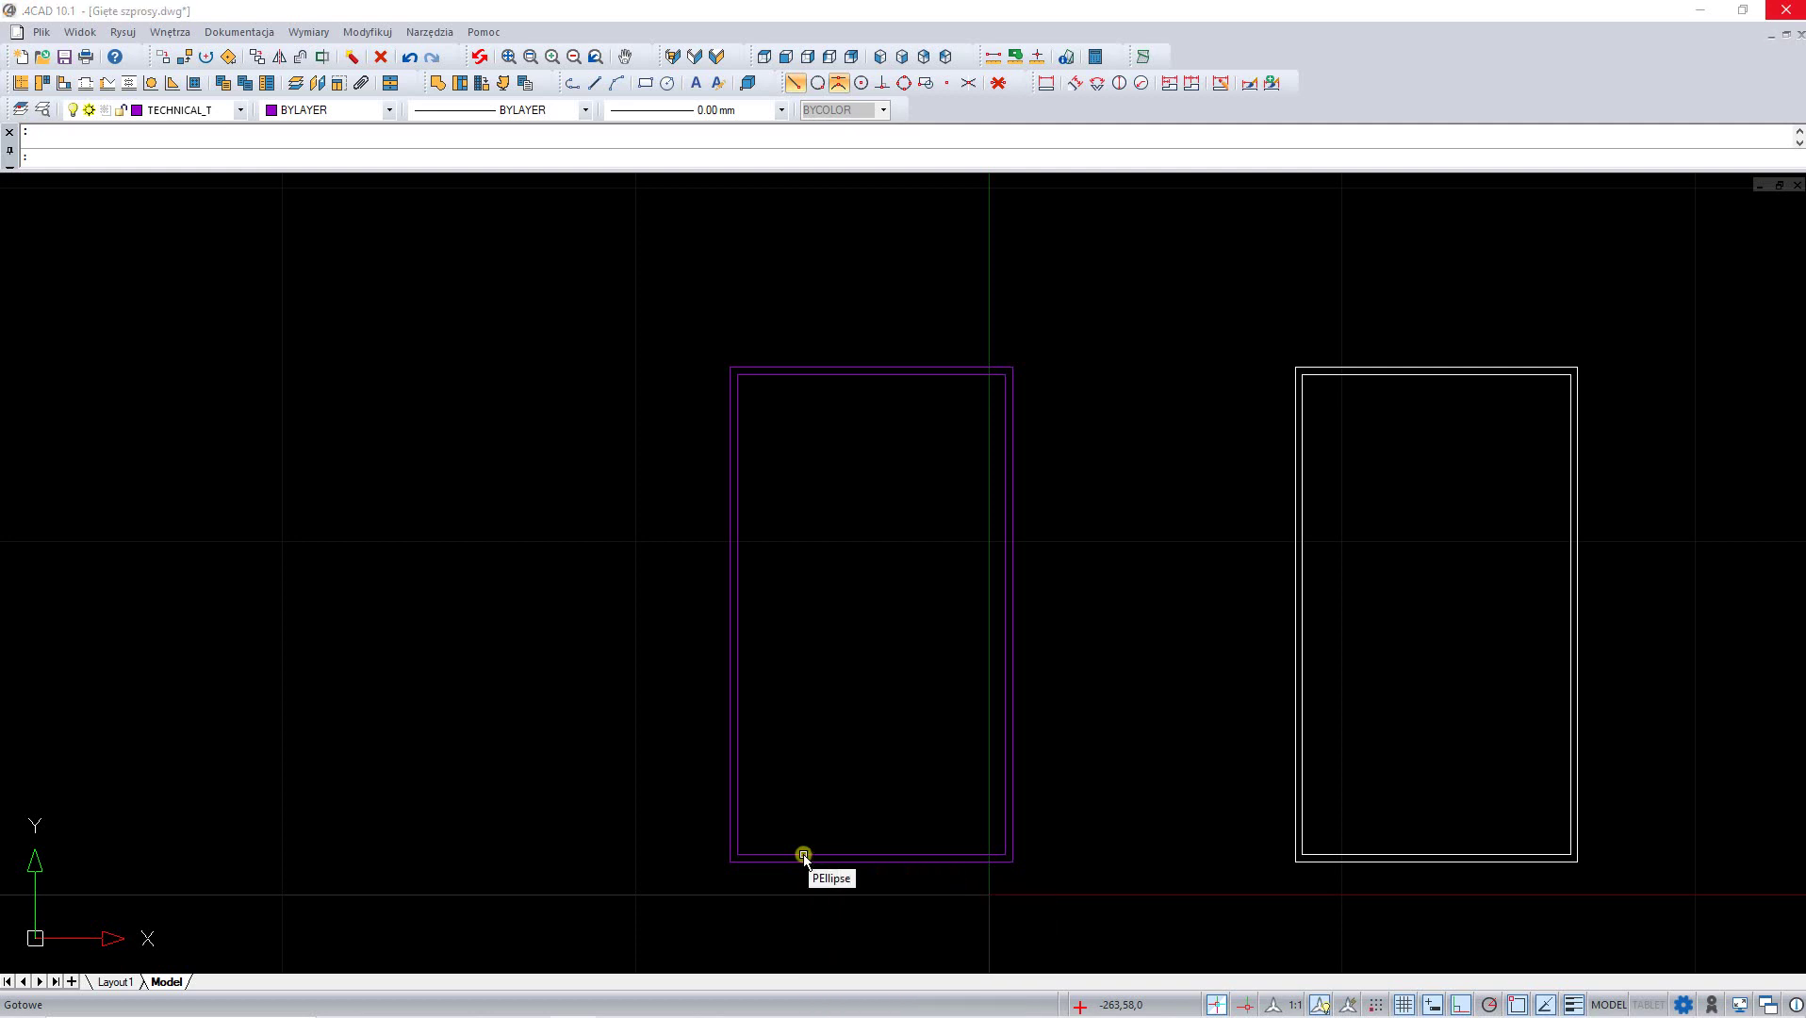
{"action": "key", "text": "Return"}
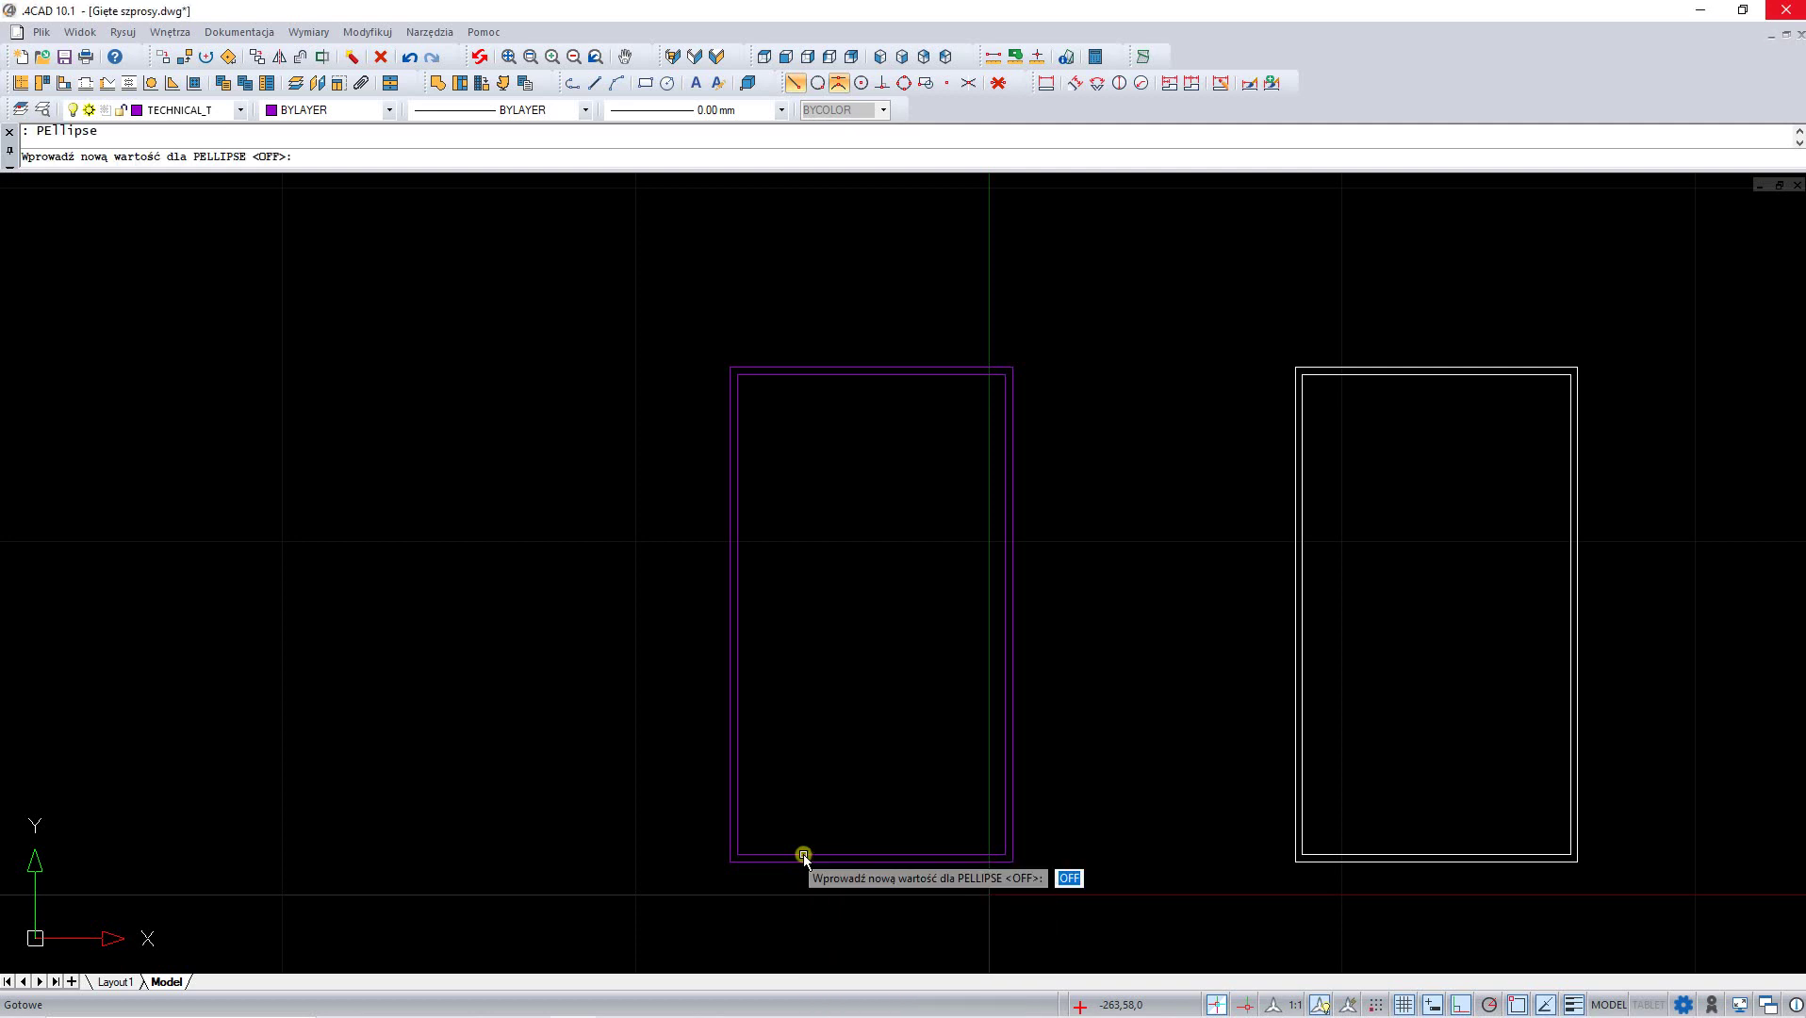
{"action": "type", "text": "on"}
{"action": "key", "text": "Return"}
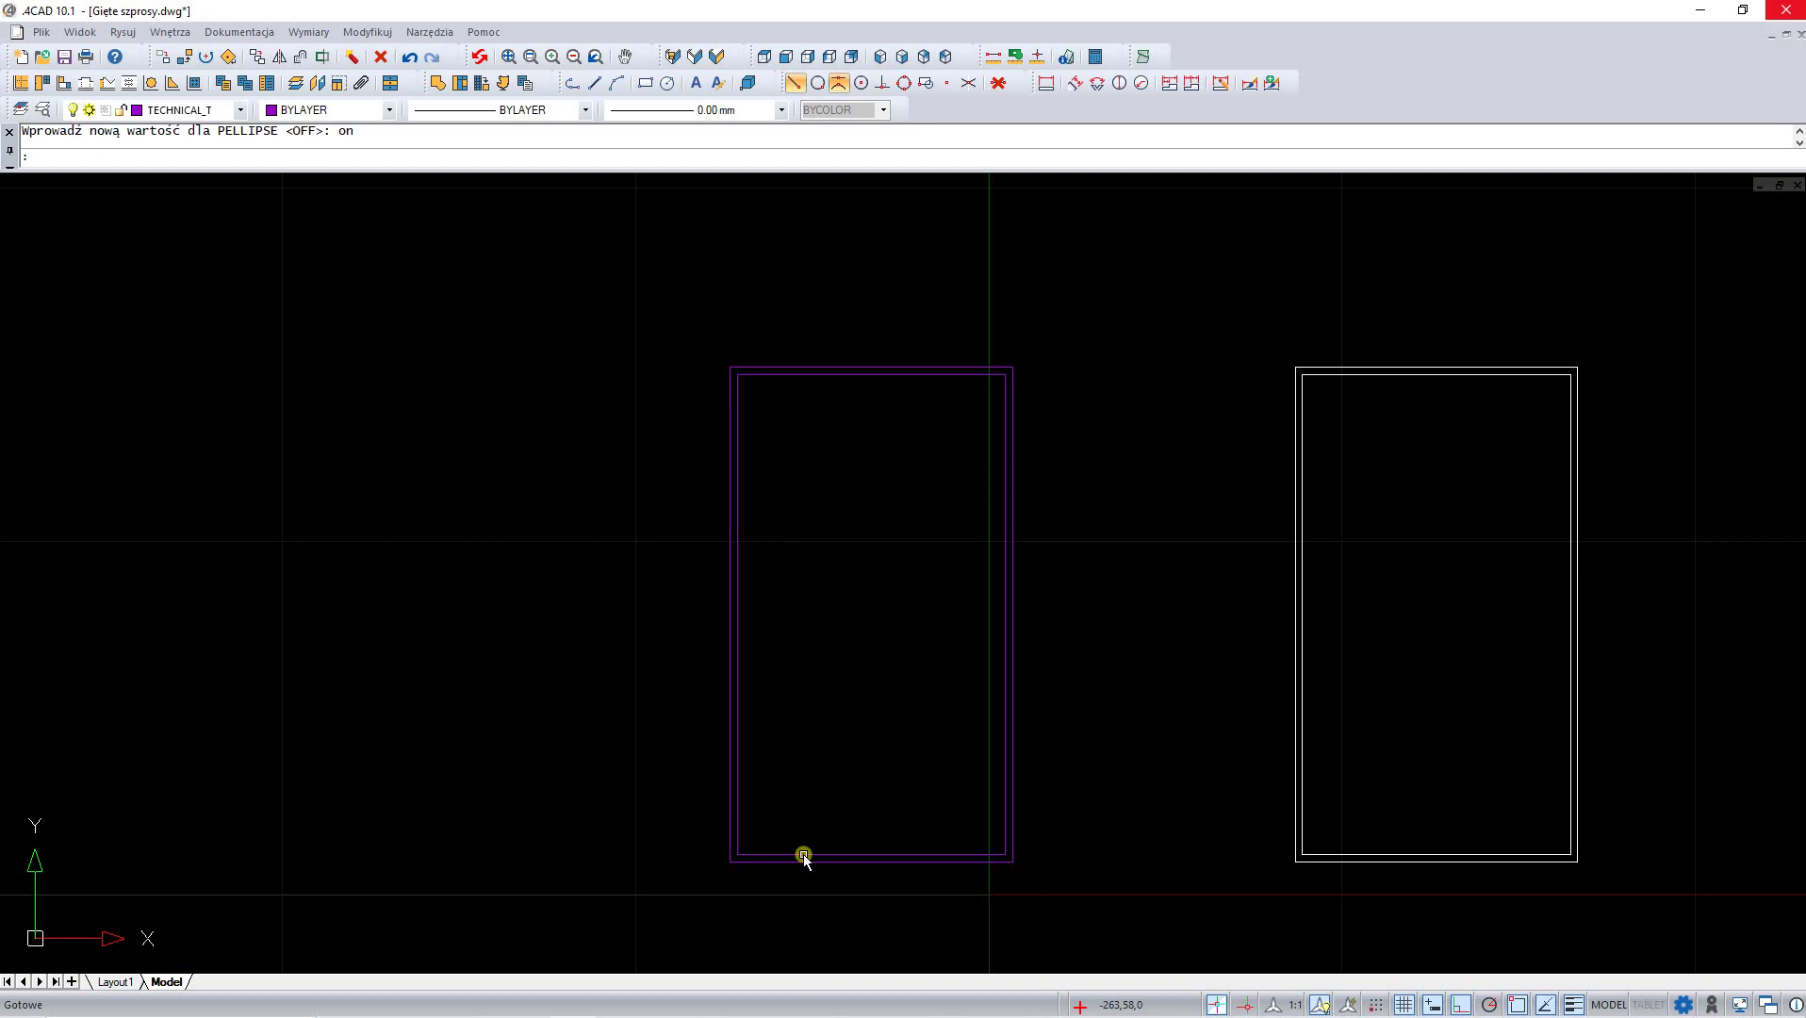
- Draw an ellipse from the frame's top-left to bottom, ending at the right side's midpoint
{"action": "type", "text": "ELLIPSE"}
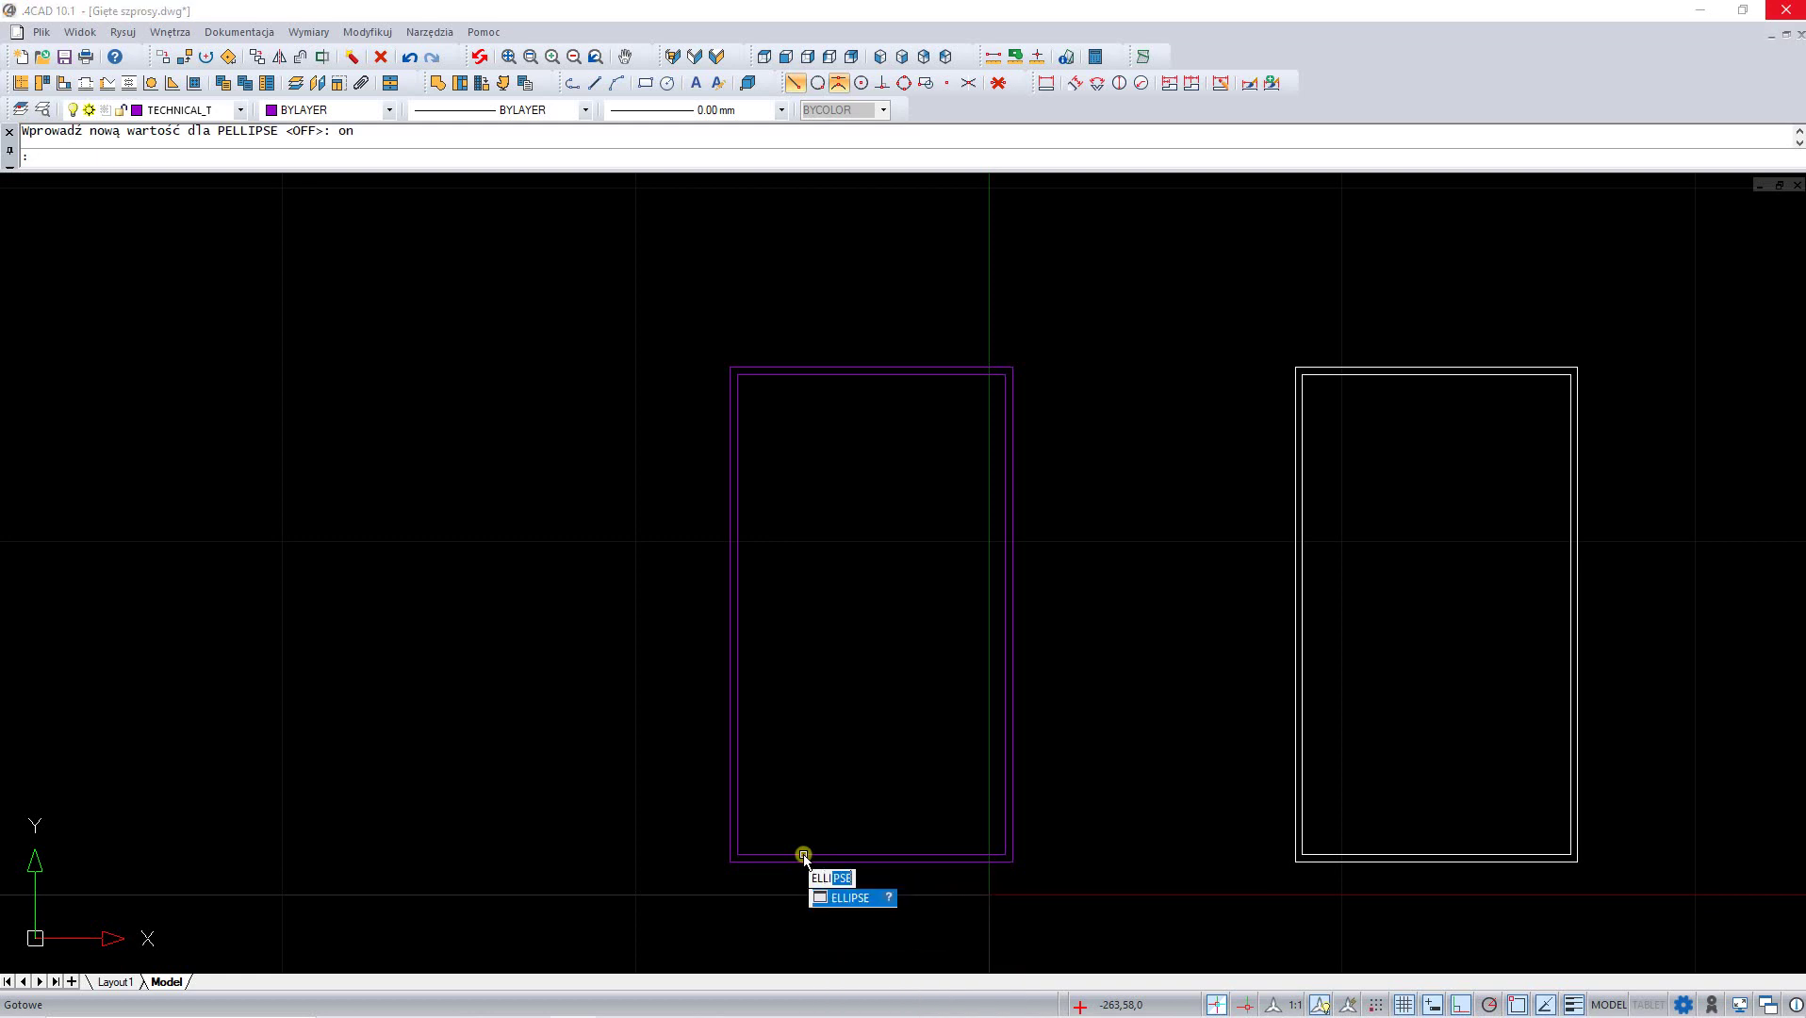
{"action": "left_click", "coordinate": [853, 897]}
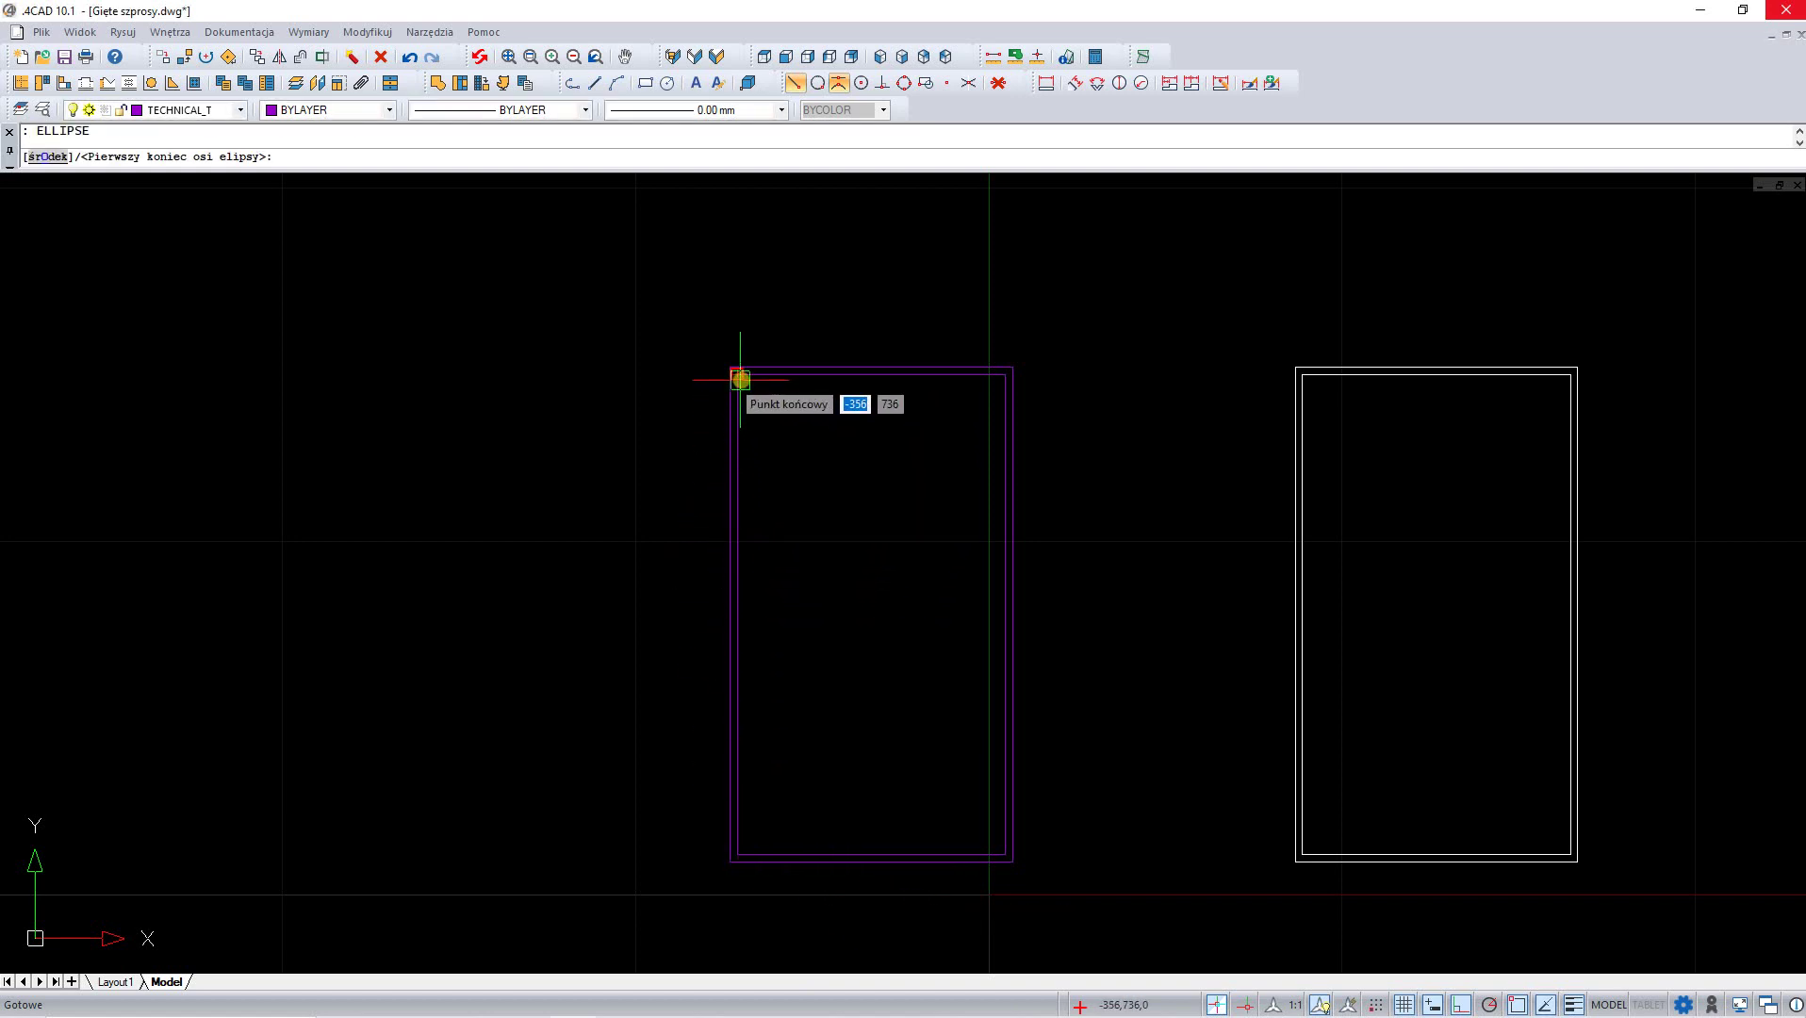
{"action": "left_click", "coordinate": [740, 379]}
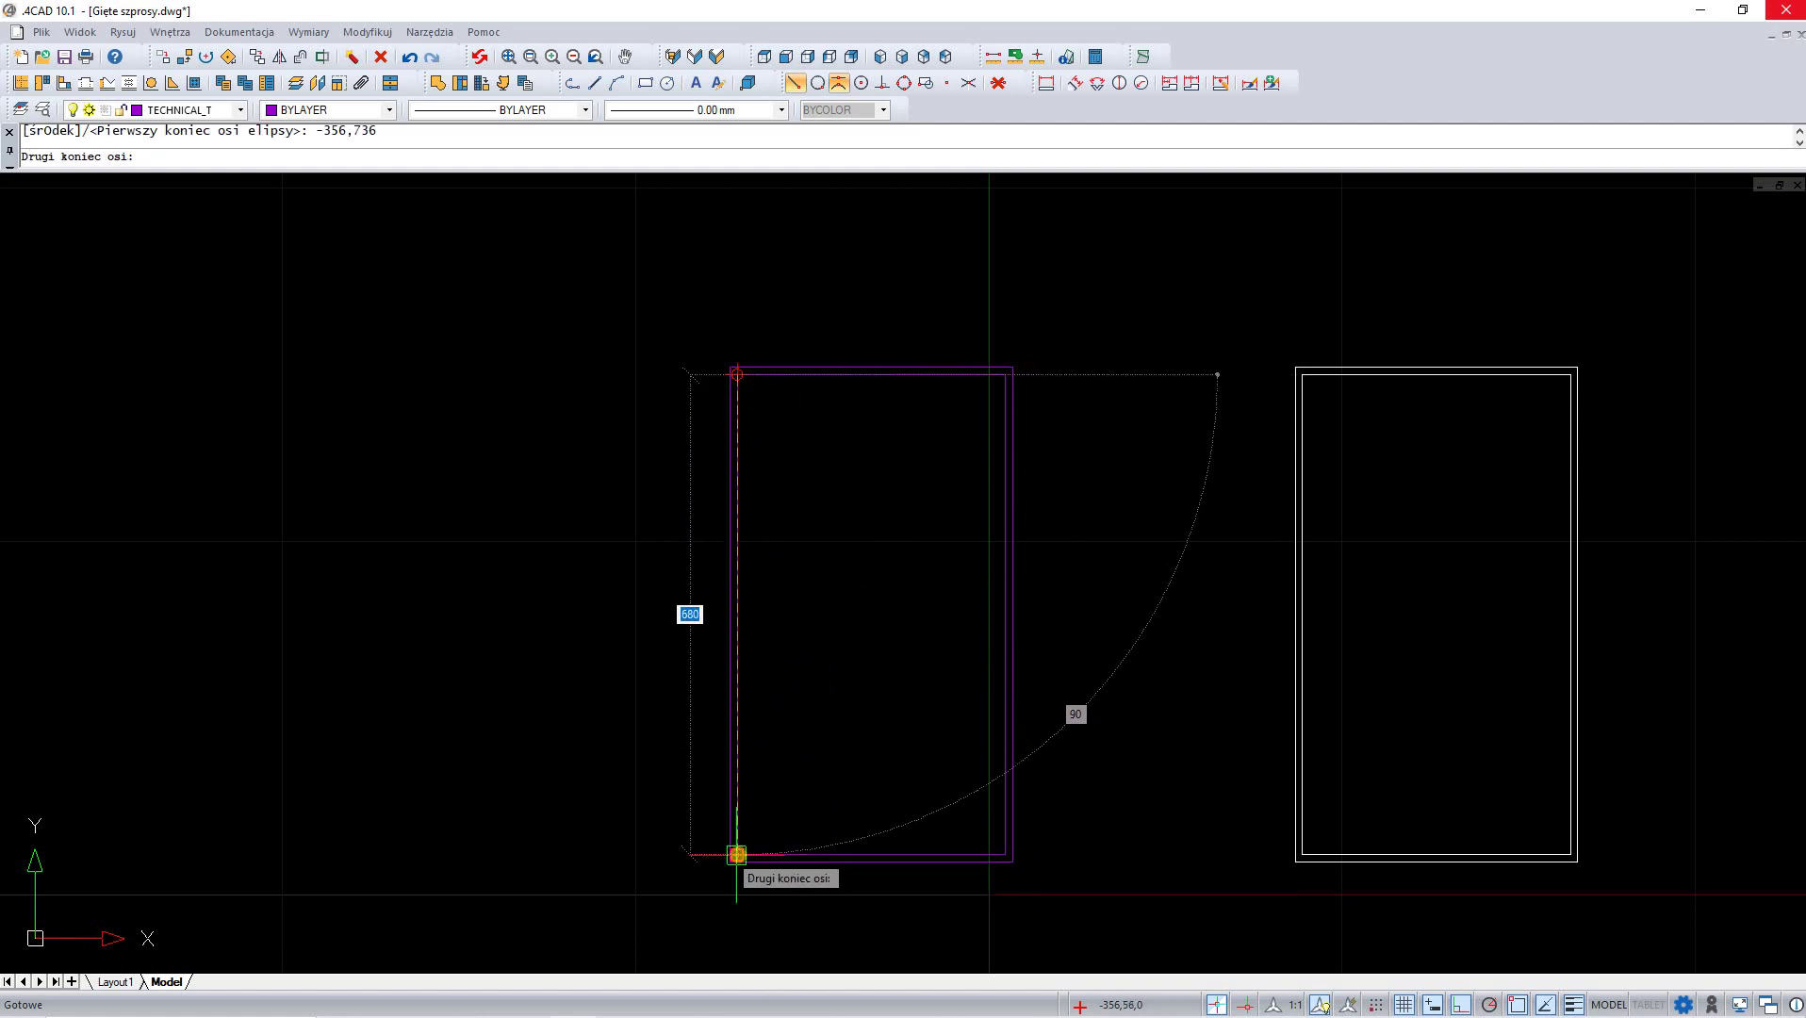
{"action": "left_click", "coordinate": [737, 854]}
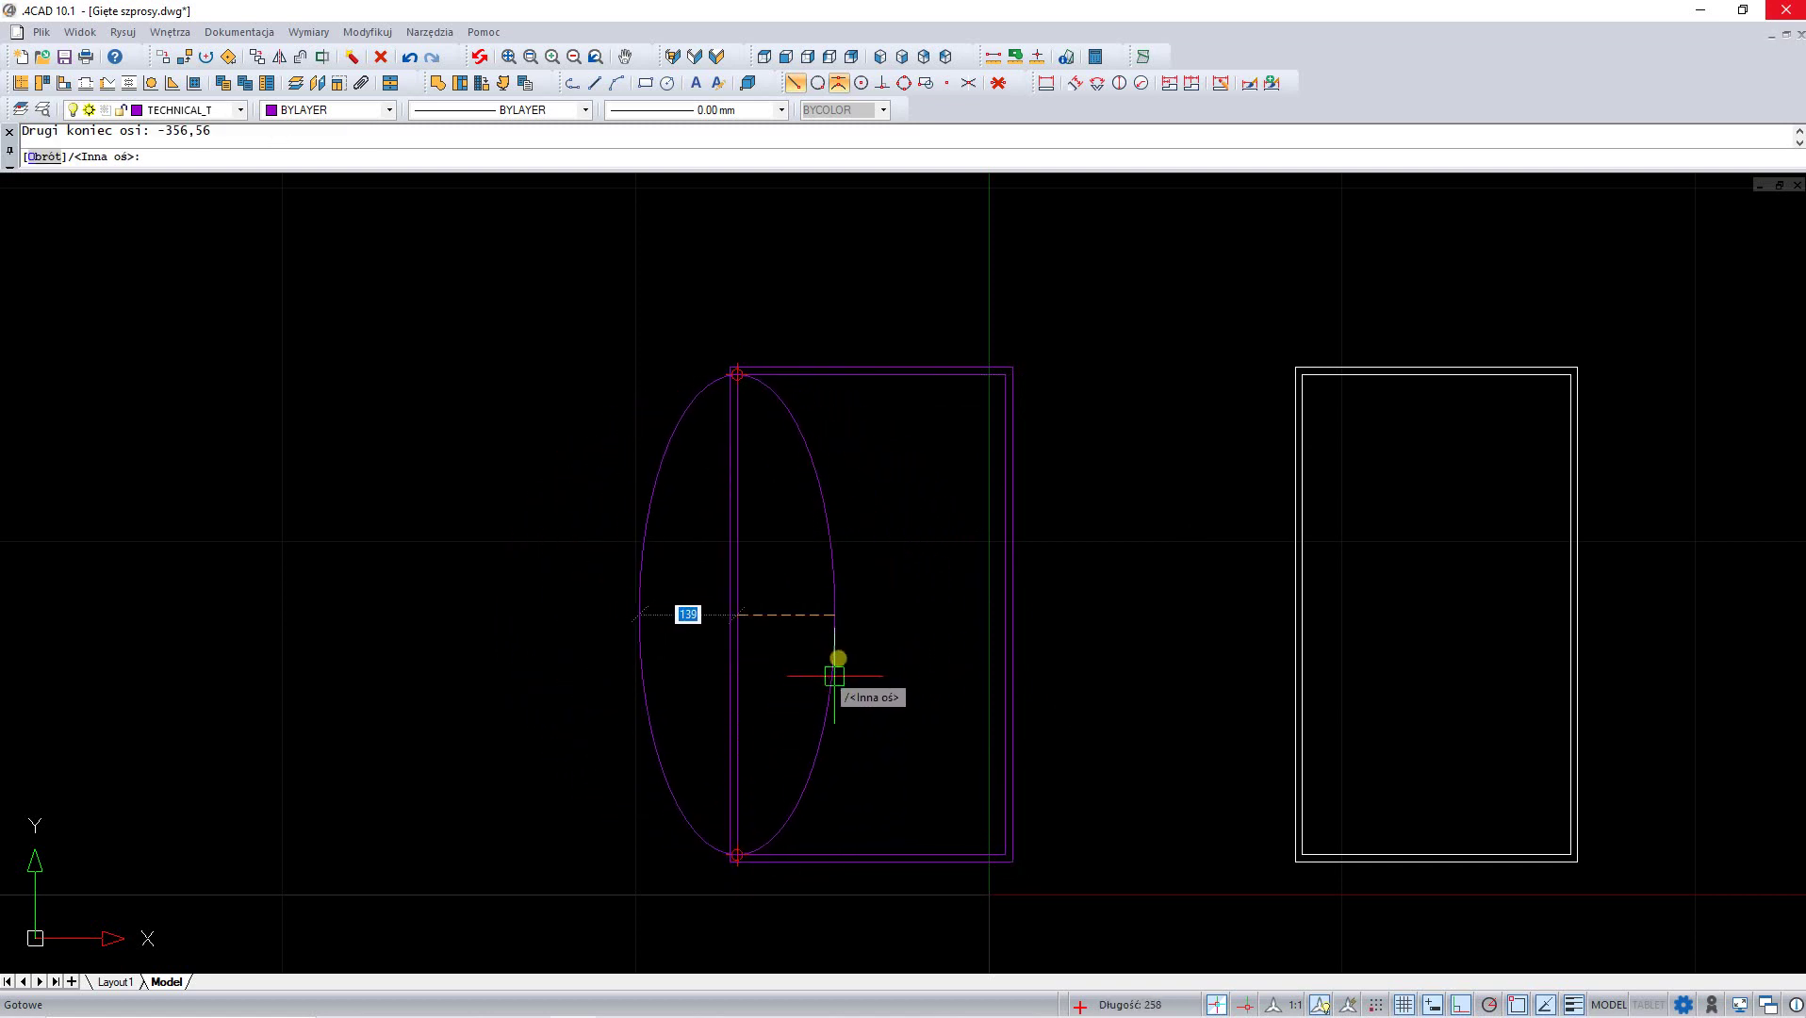
{"action": "left_click", "coordinate": [848, 89]}
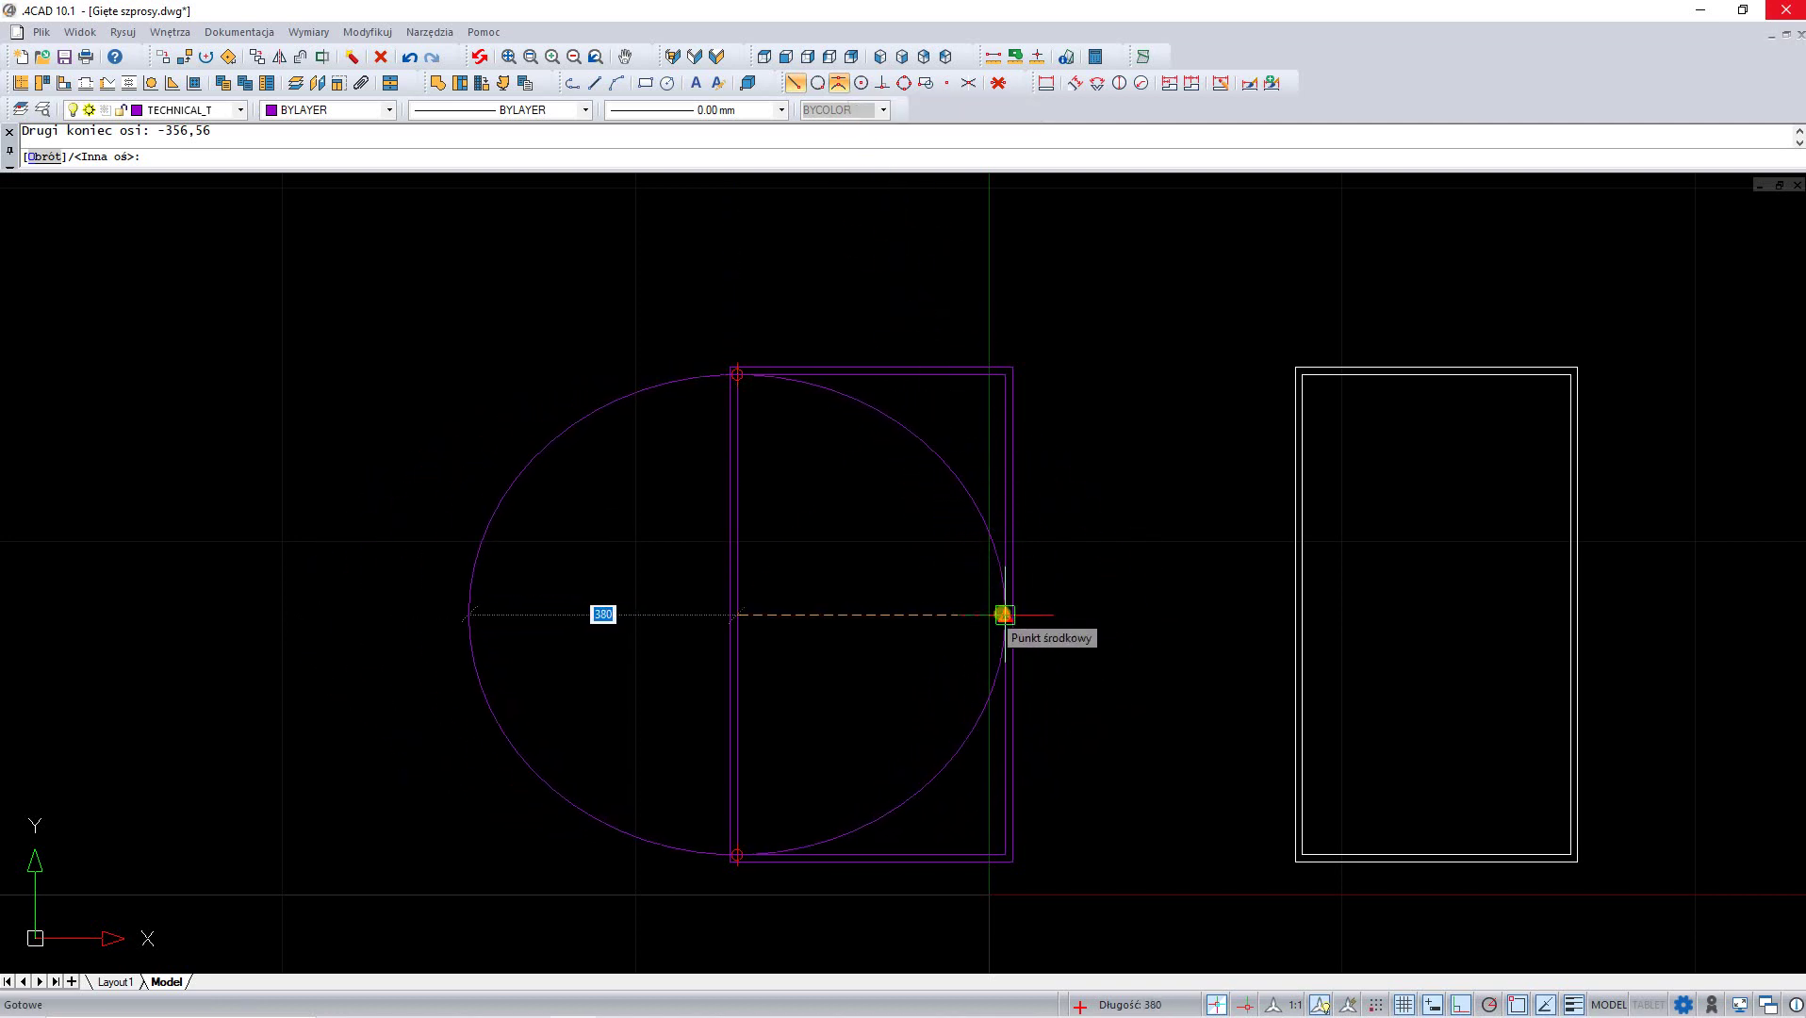
{"action": "left_click", "coordinate": [1004, 615]}
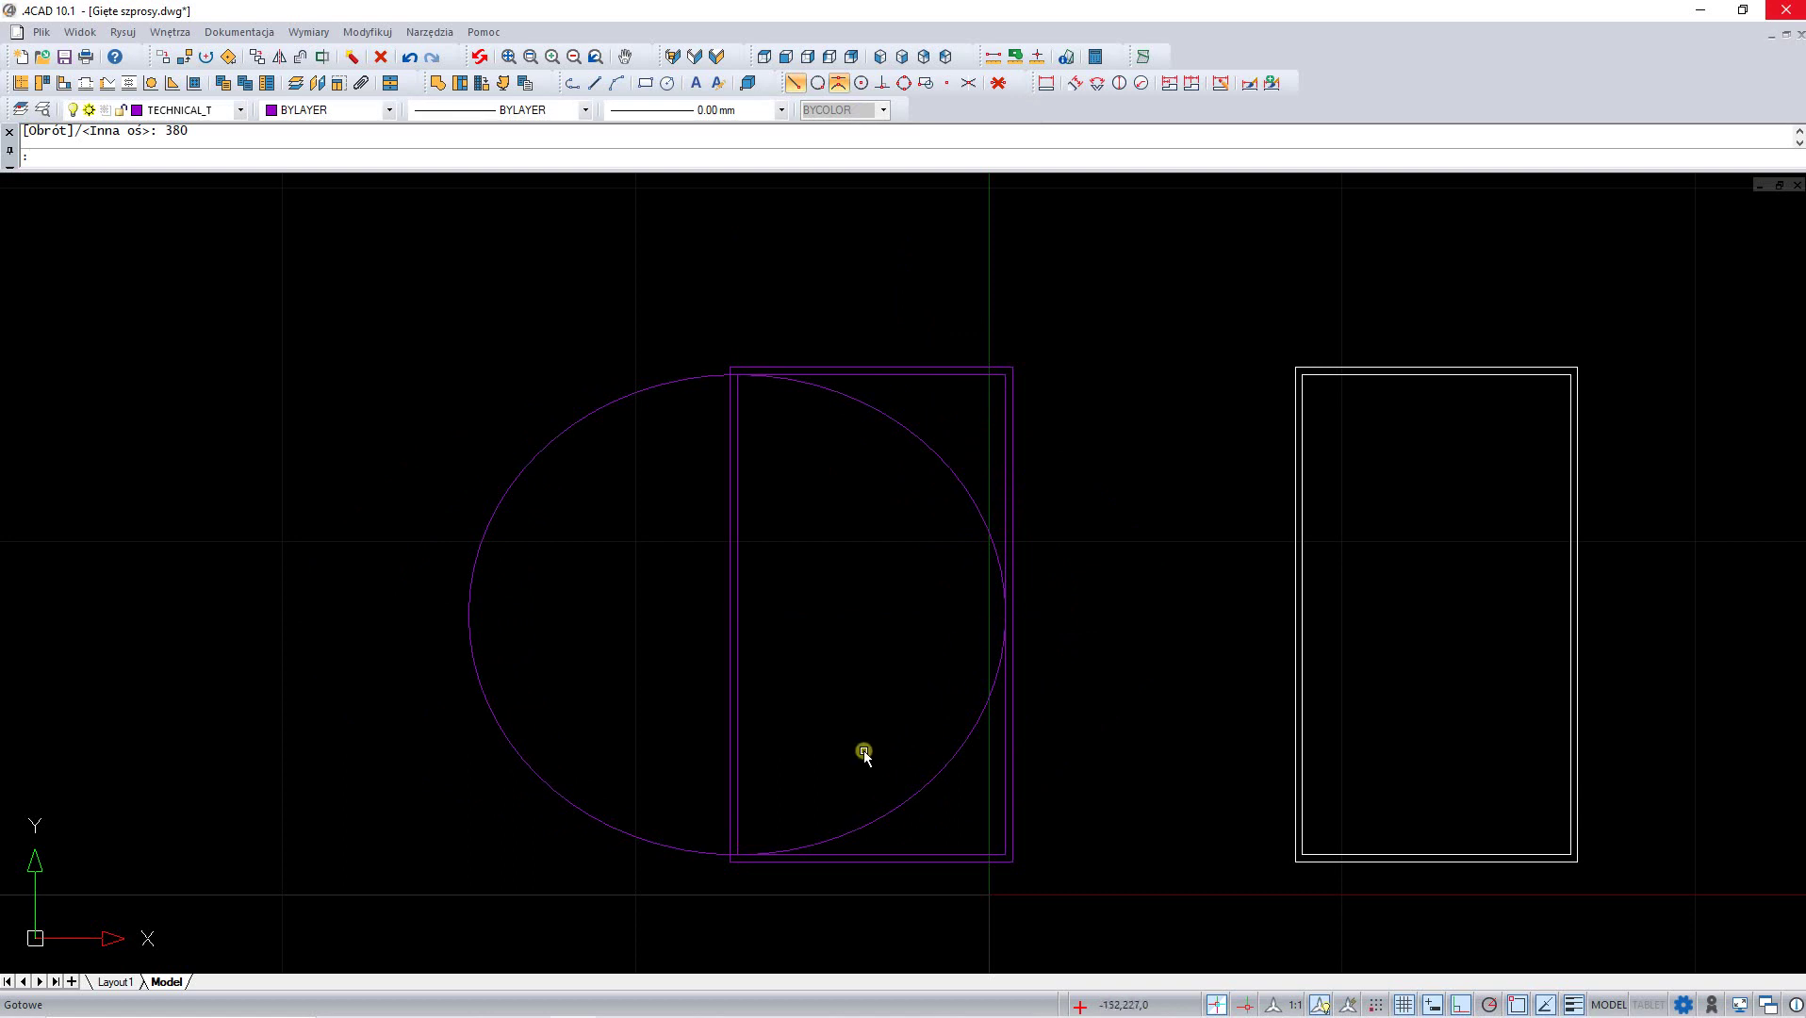
- Place a parallel copy of the ellipse 10 units inside it
{"action": "left_click", "coordinate": [875, 422]}
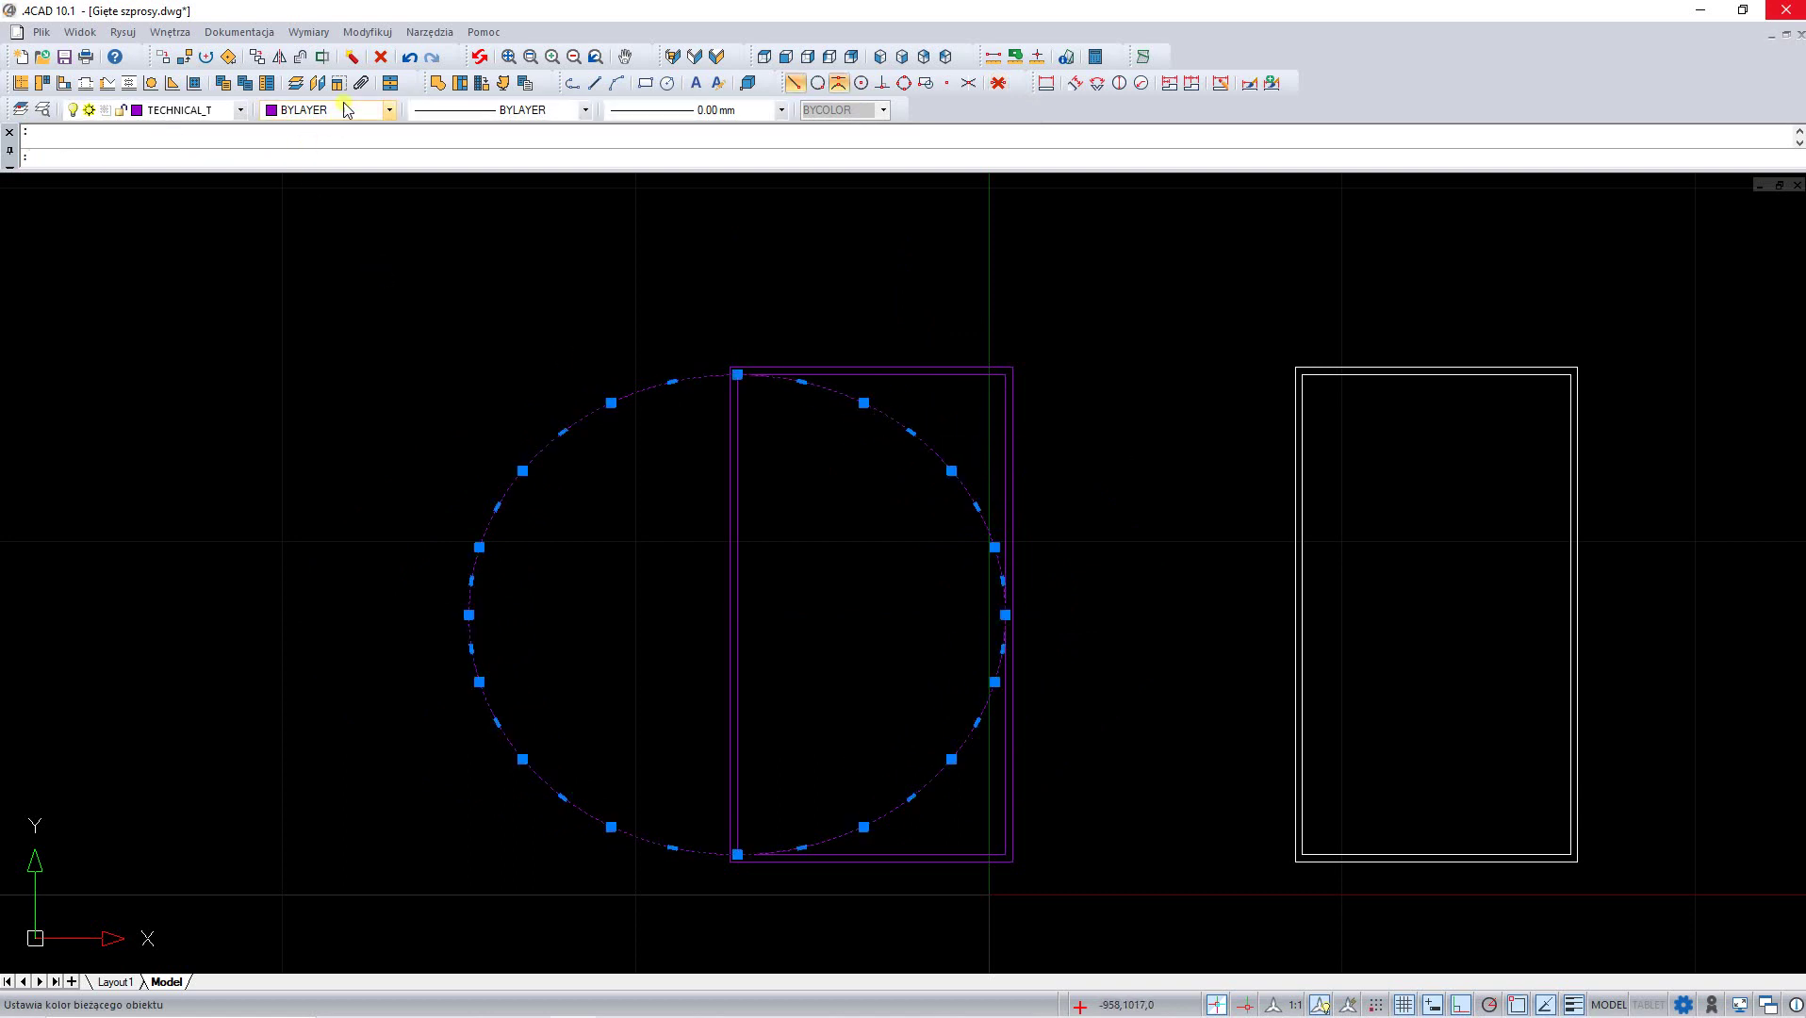
{"action": "left_click", "coordinate": [300, 57]}
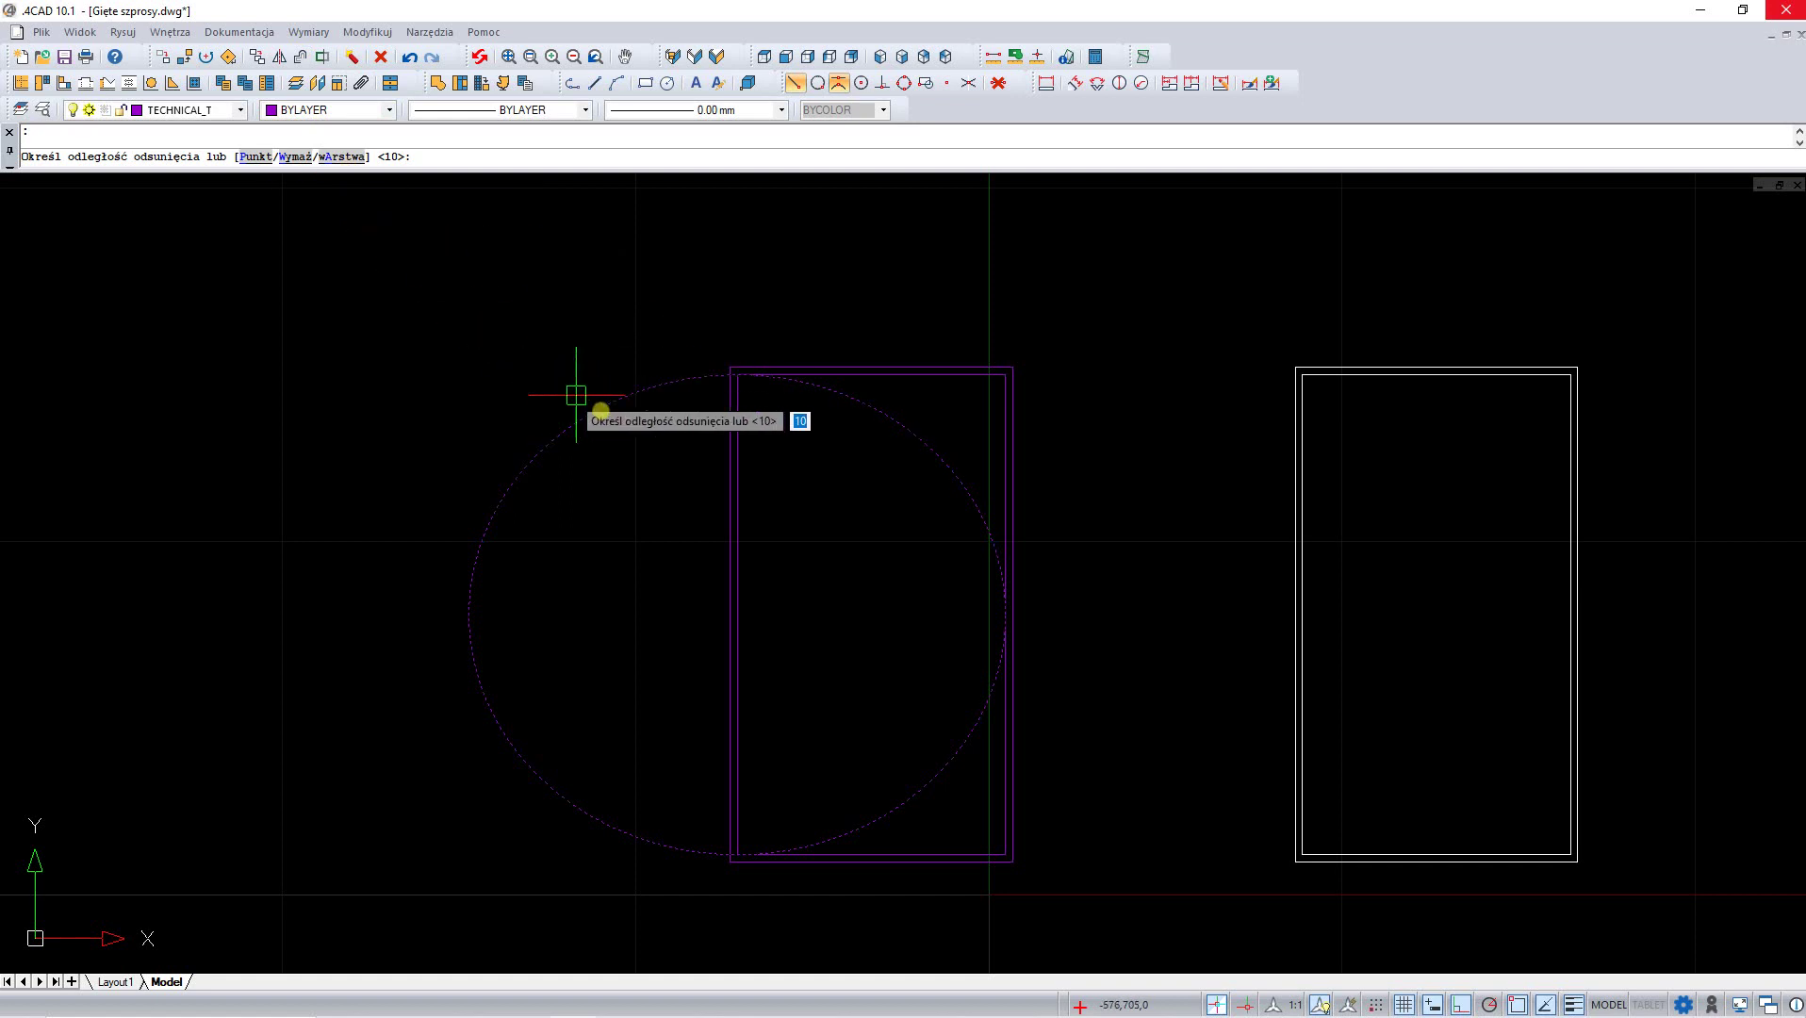
{"action": "key", "text": "Return"}
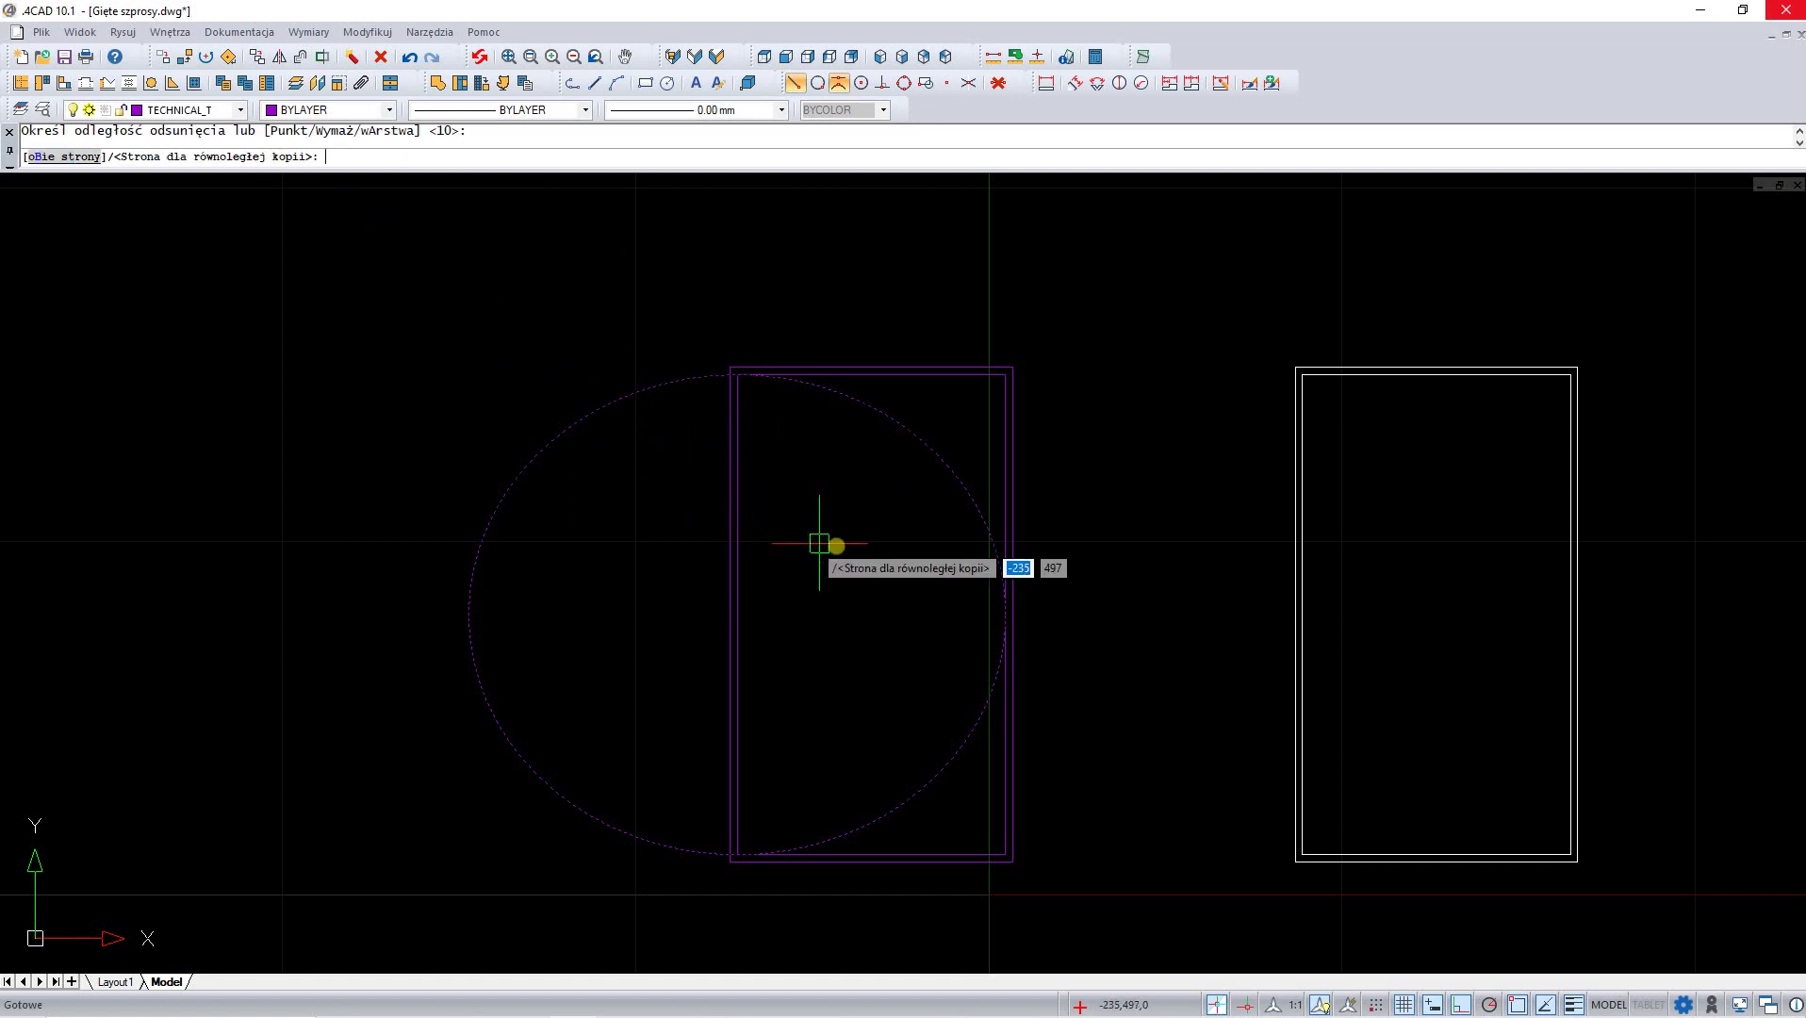
{"action": "left_click", "coordinate": [858, 566]}
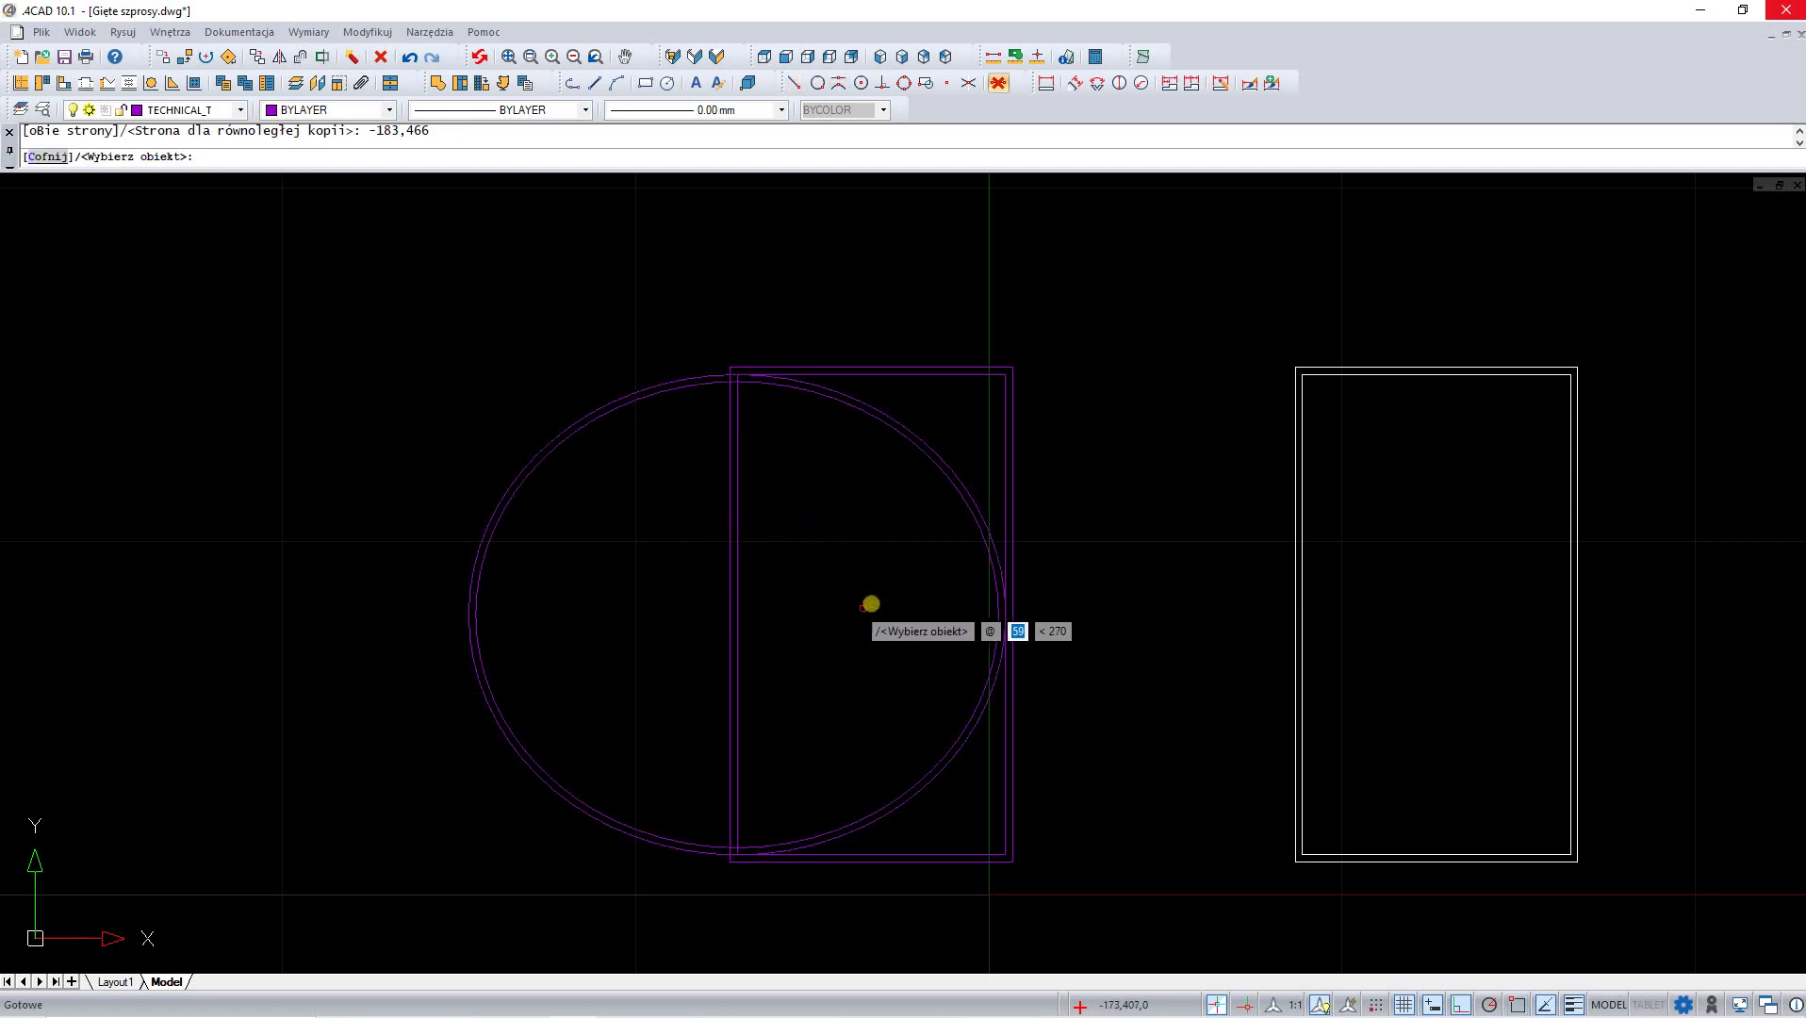
{"action": "key", "text": "Escape"}
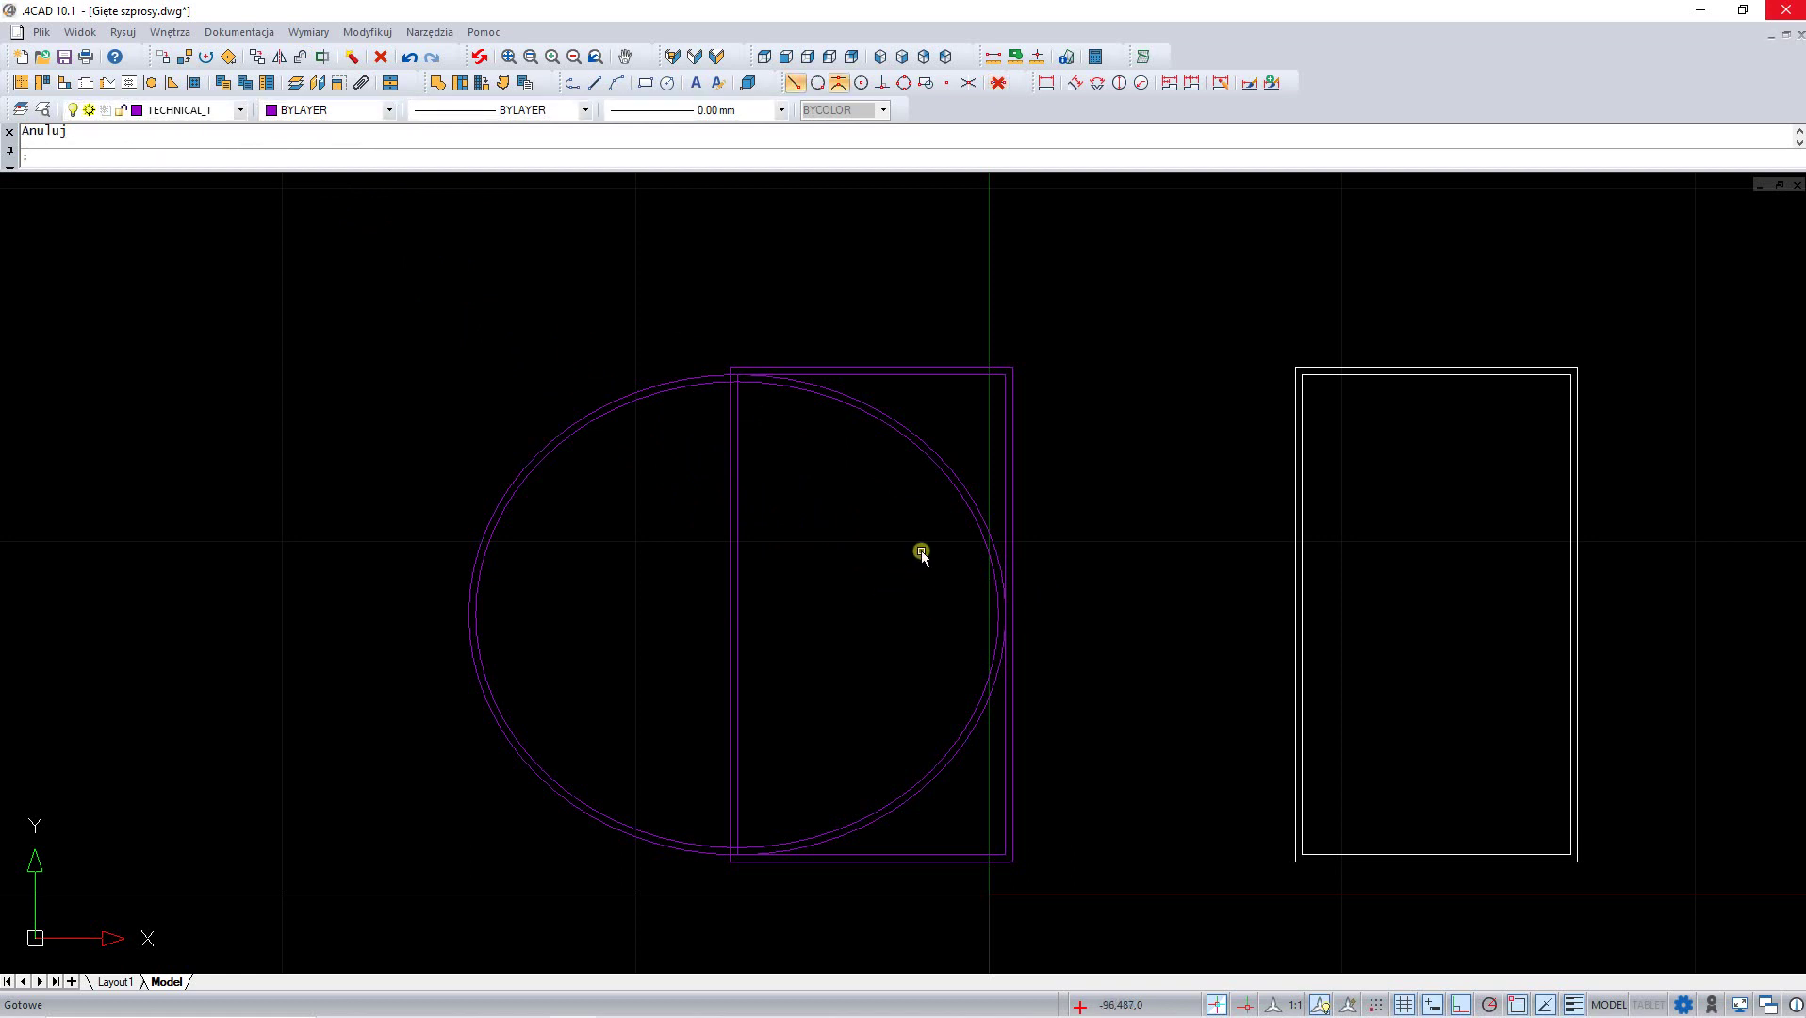
{"action": "left_click", "coordinate": [920, 551]}
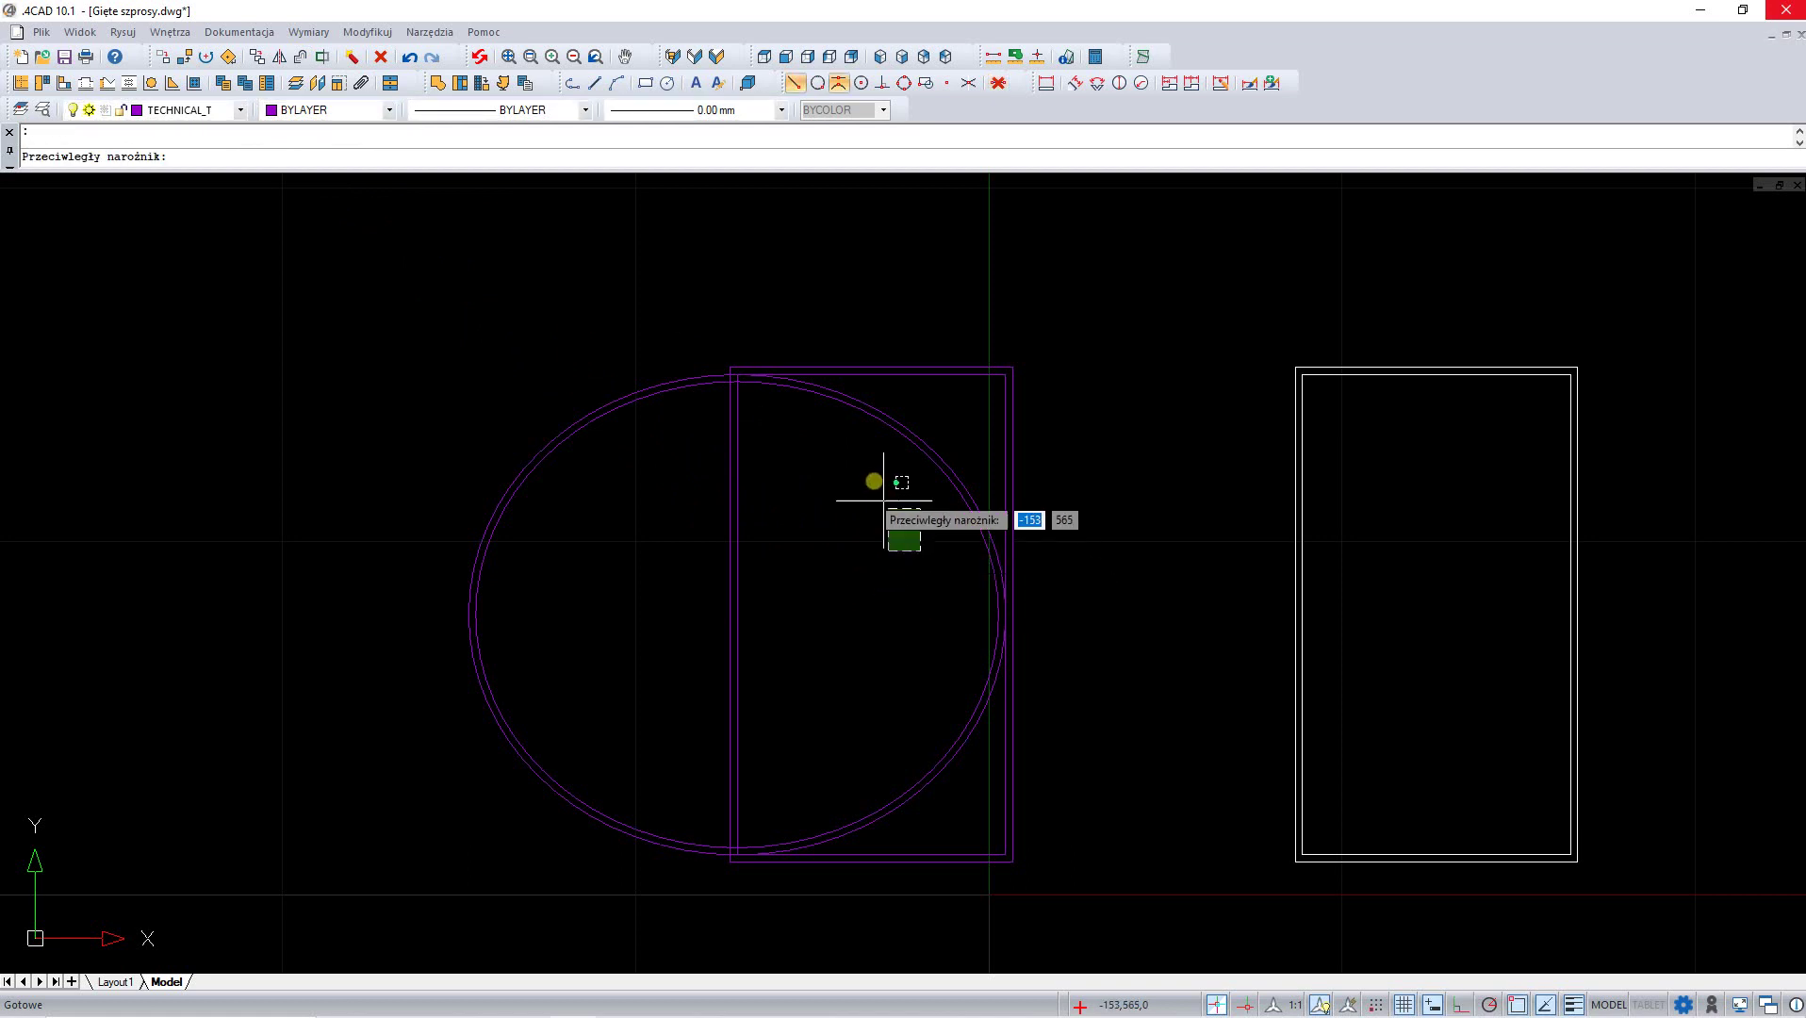
- Mirror both ellipses across the frame's vertical centre line, keeping the originals
{"action": "left_click", "coordinate": [858, 401]}
{"action": "right_click", "coordinate": [890, 552]}
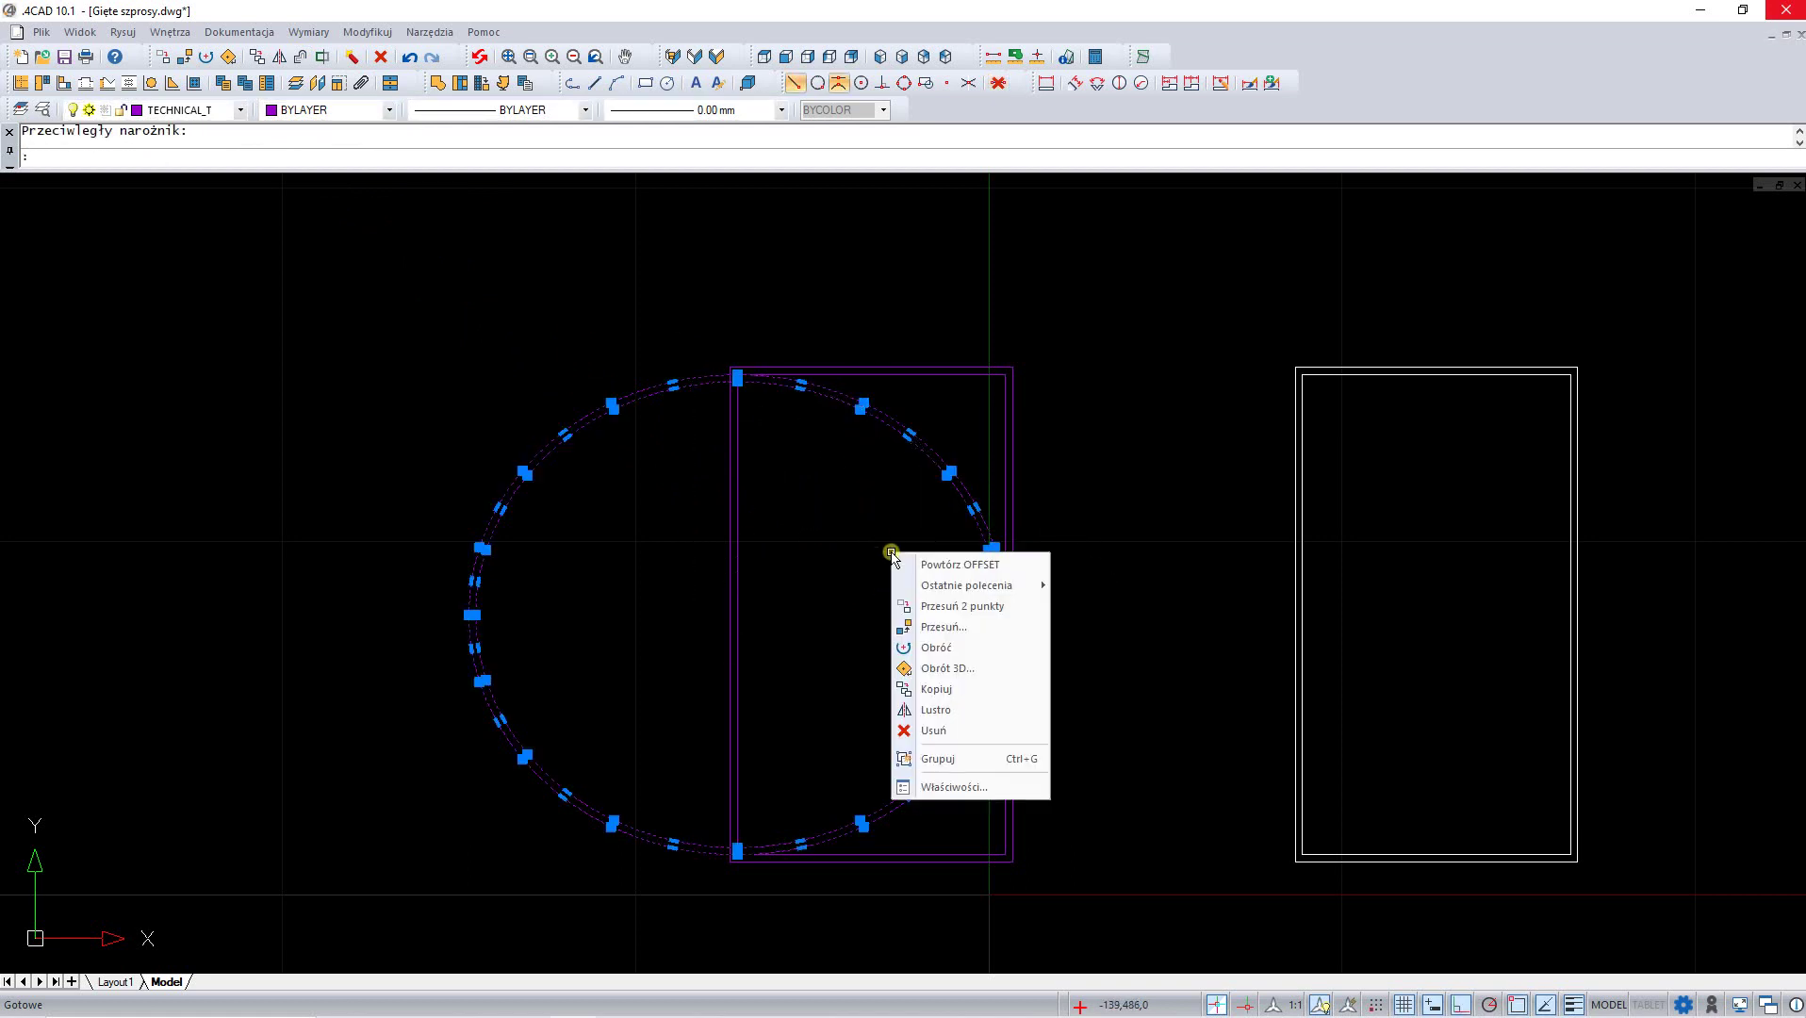
{"action": "left_click", "coordinate": [931, 709]}
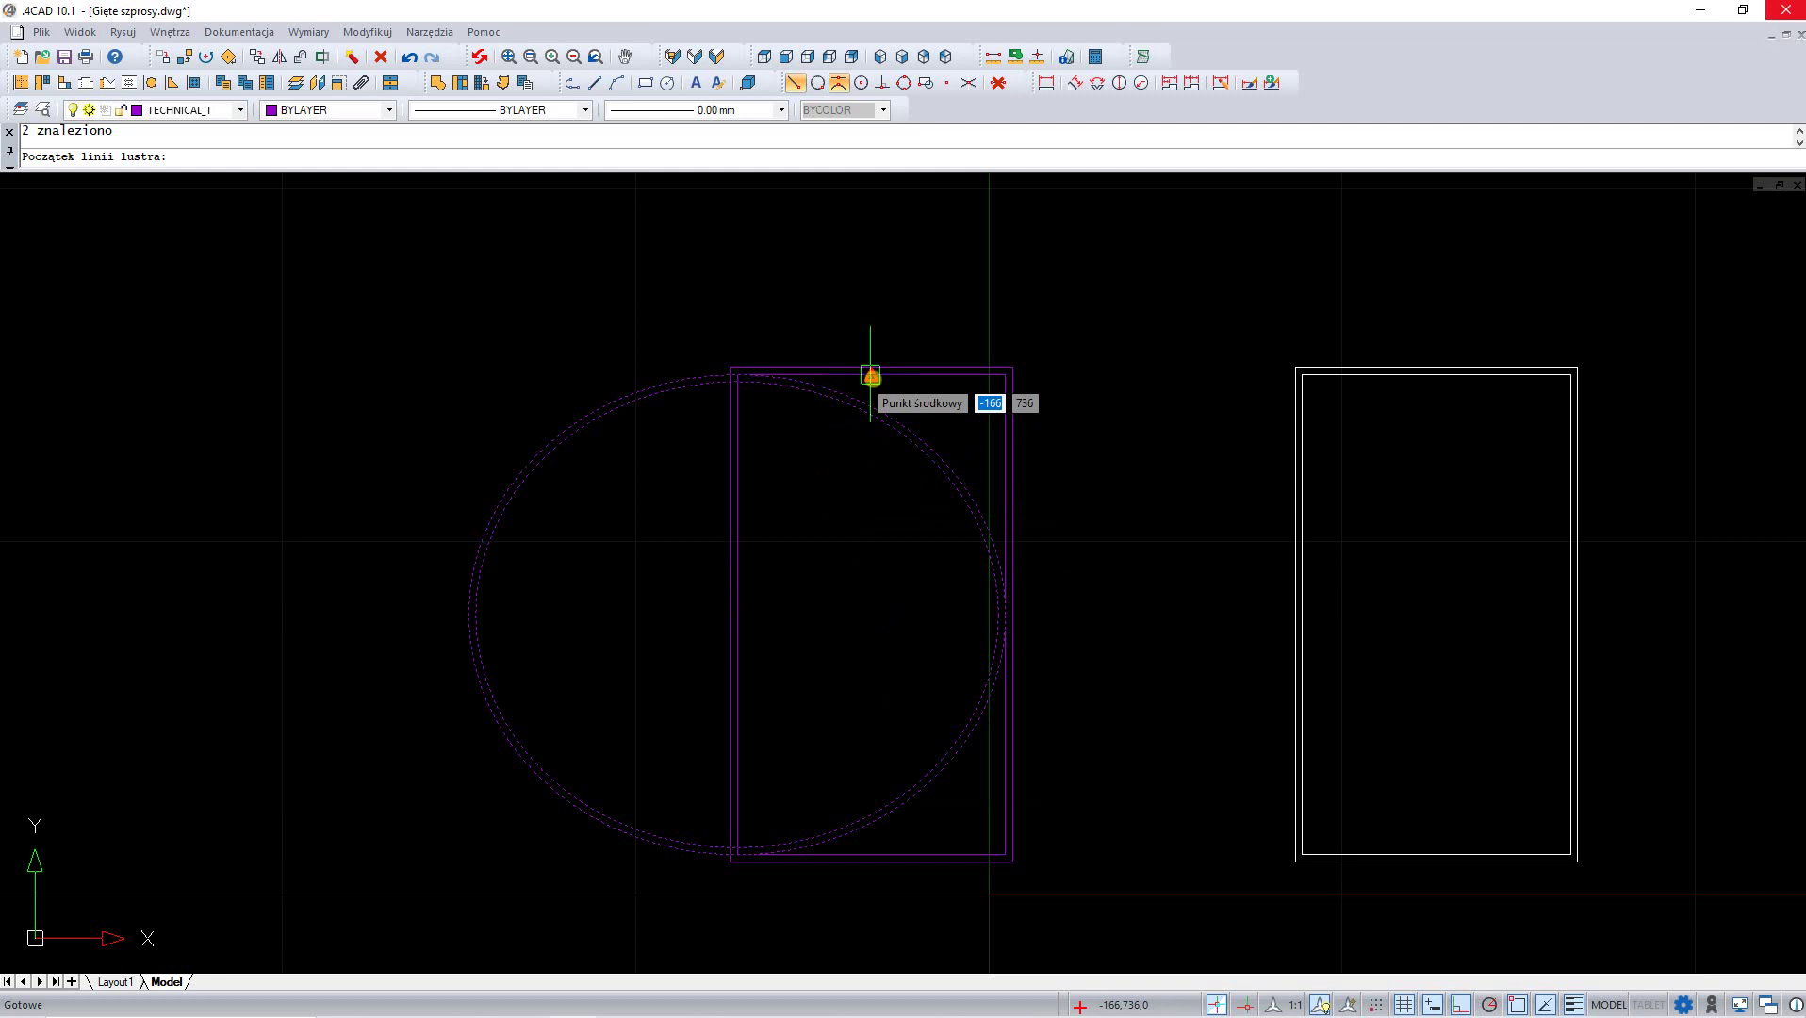
{"action": "left_click", "coordinate": [870, 376]}
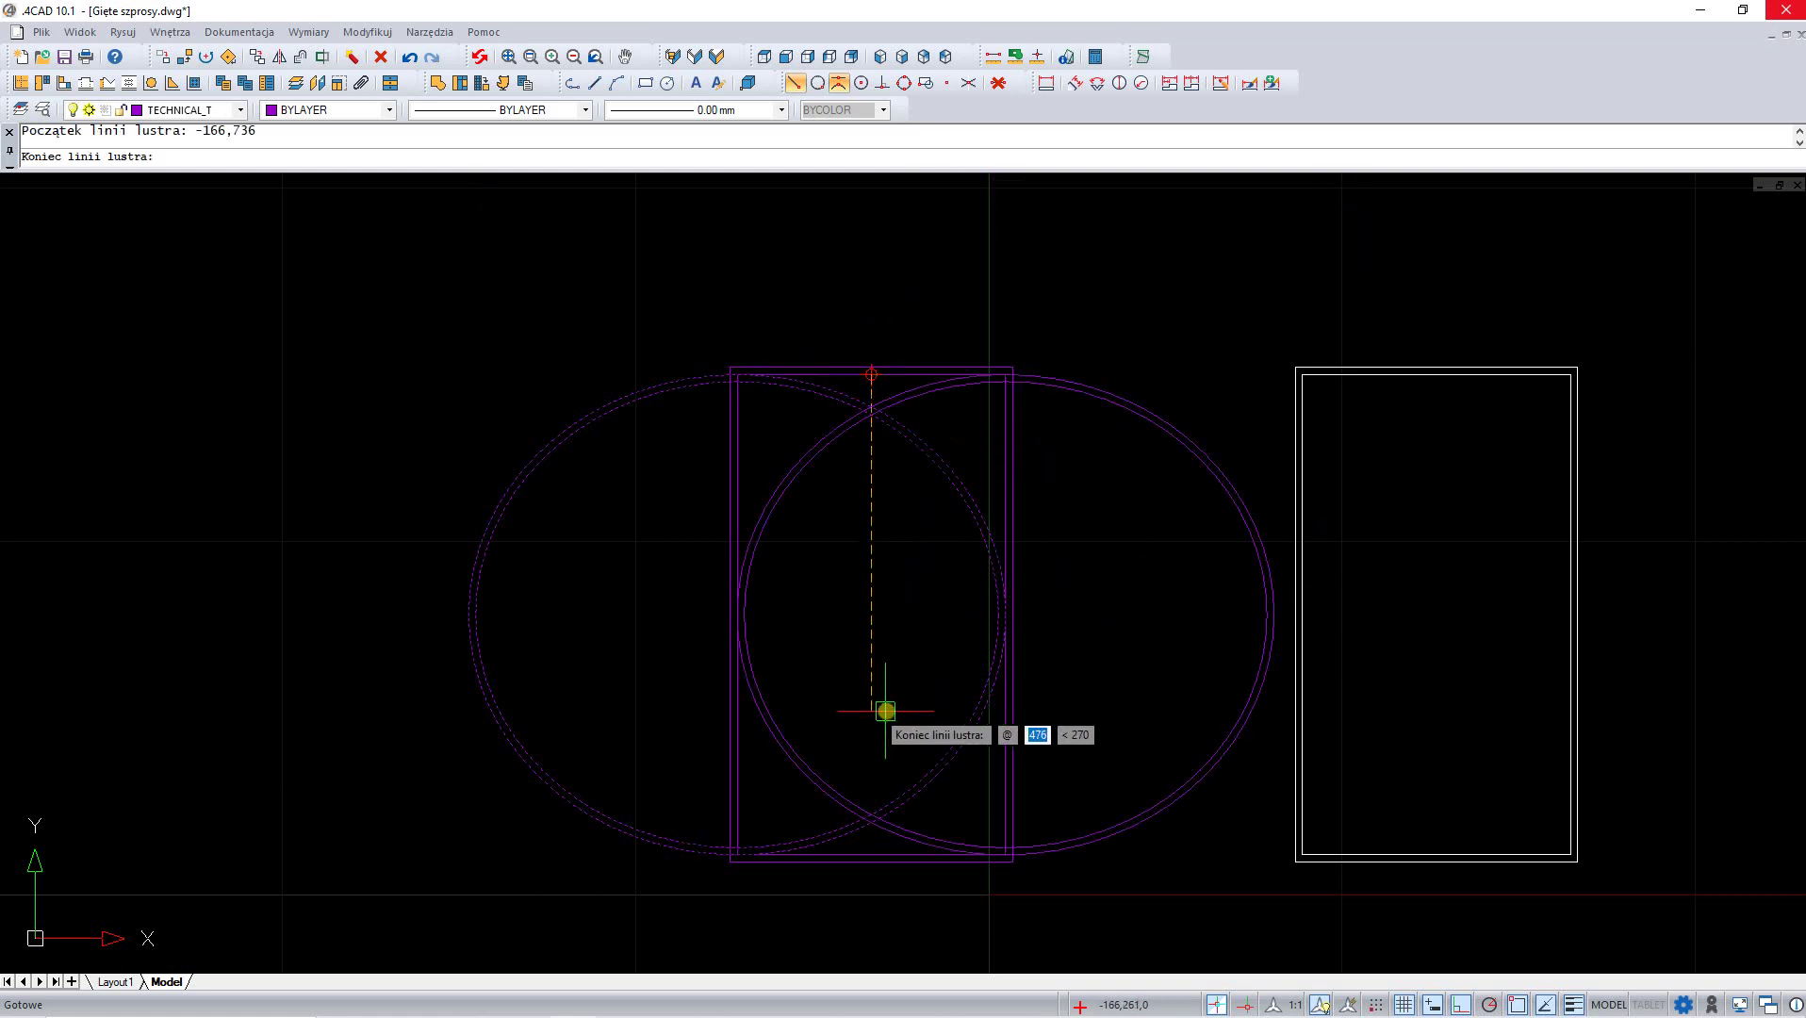
{"action": "left_click", "coordinate": [885, 711]}
{"action": "key", "text": "Return"}
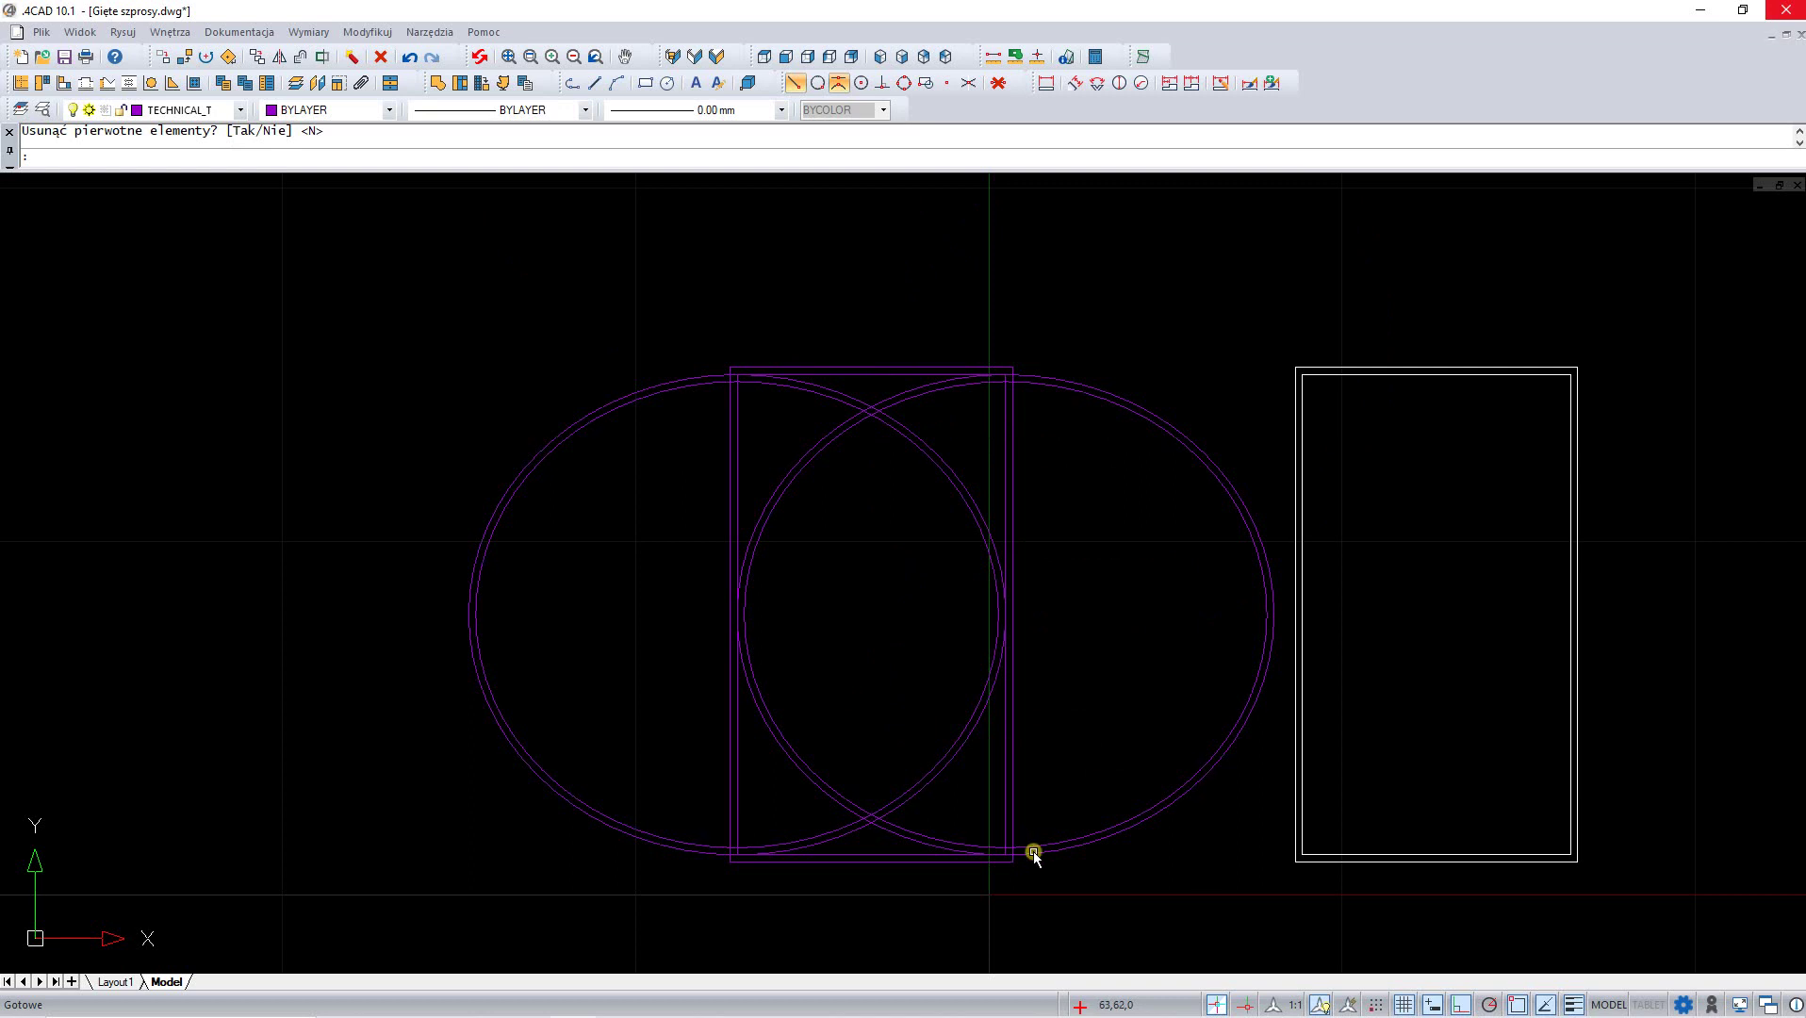
{"action": "left_click", "coordinate": [325, 59]}
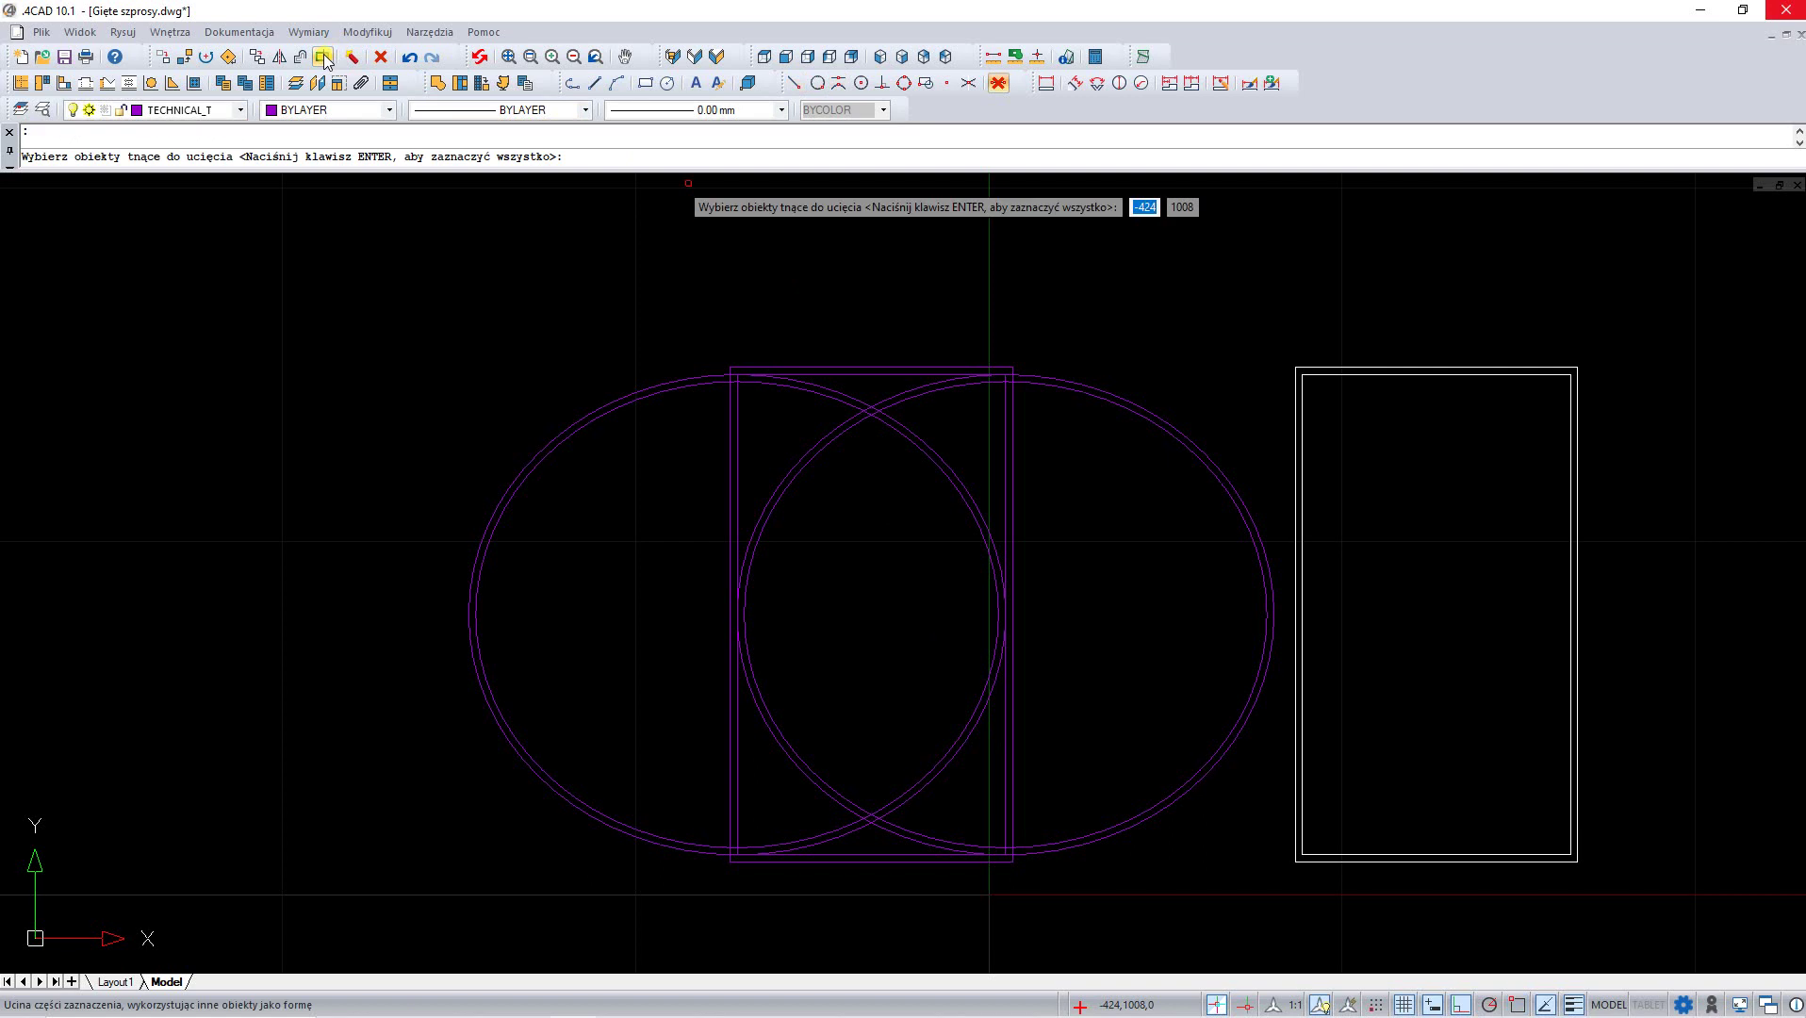
- Trim the overlapping arc pieces at the upper and lower ellipse crossings
{"action": "key", "text": "Return"}
{"action": "scroll", "coordinate": [905, 429], "scroll_direction": "up", "scroll_amount": 3}
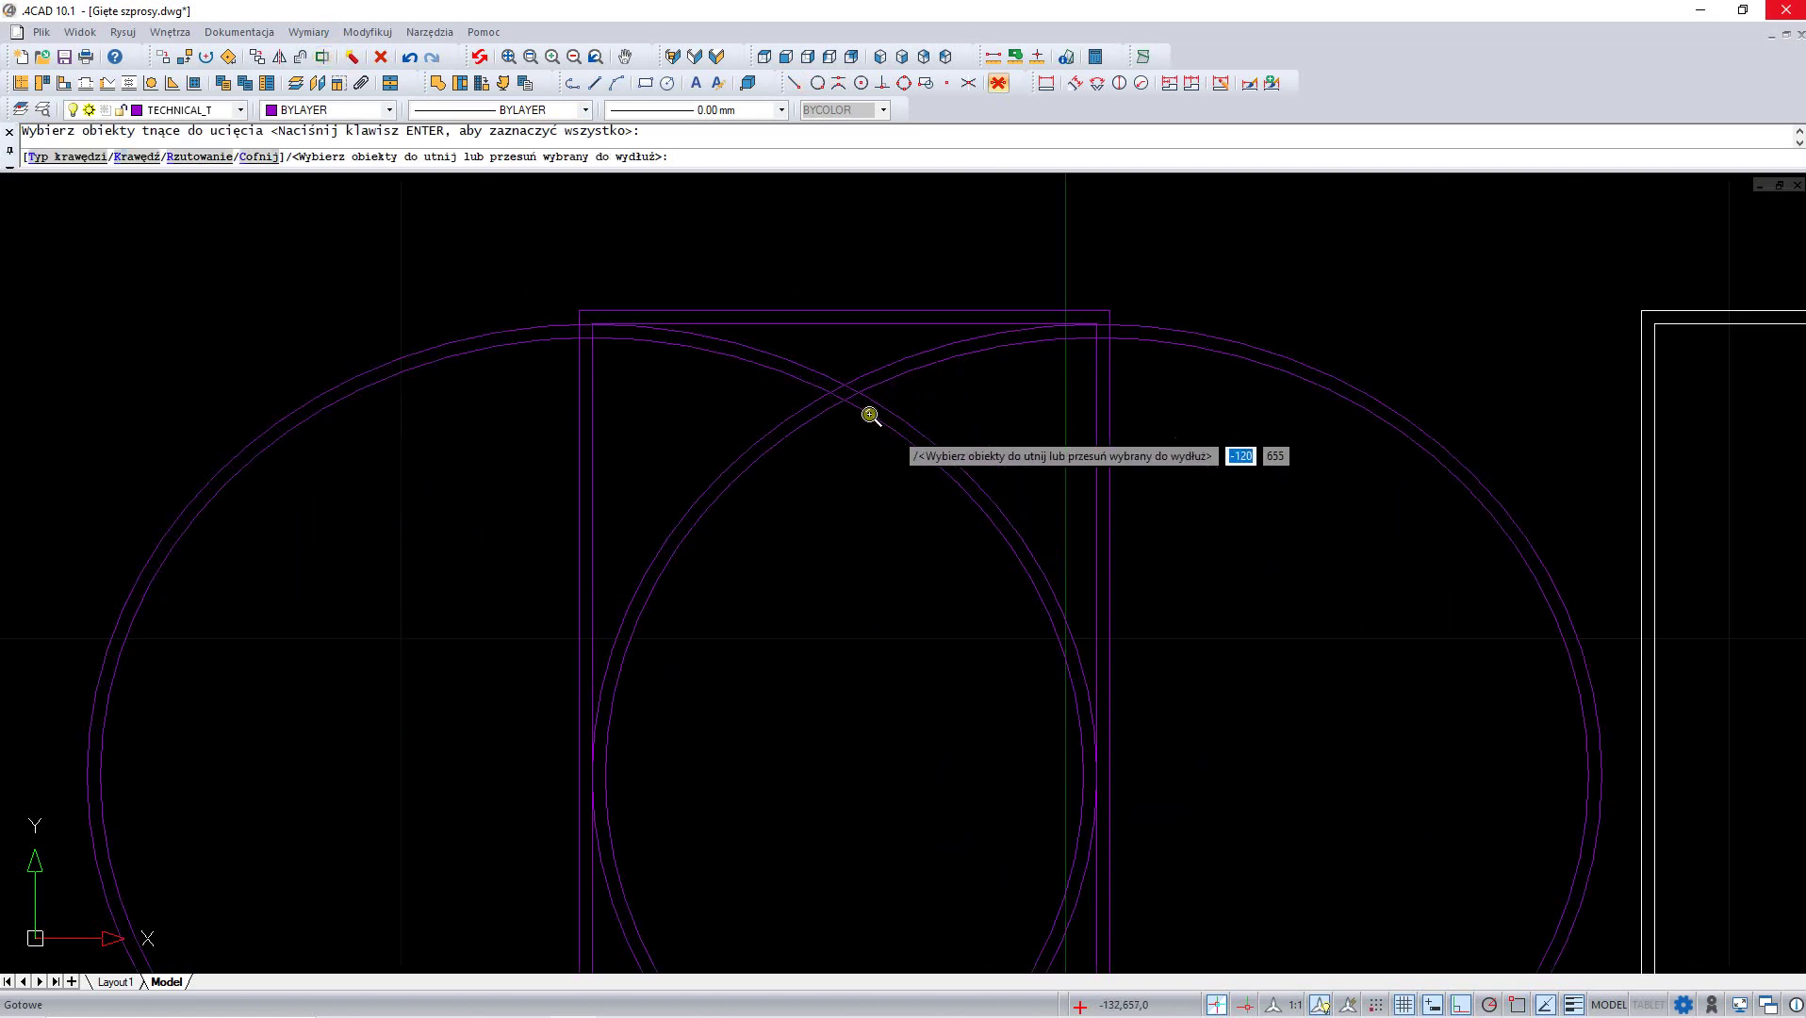
{"action": "left_click", "coordinate": [853, 387]}
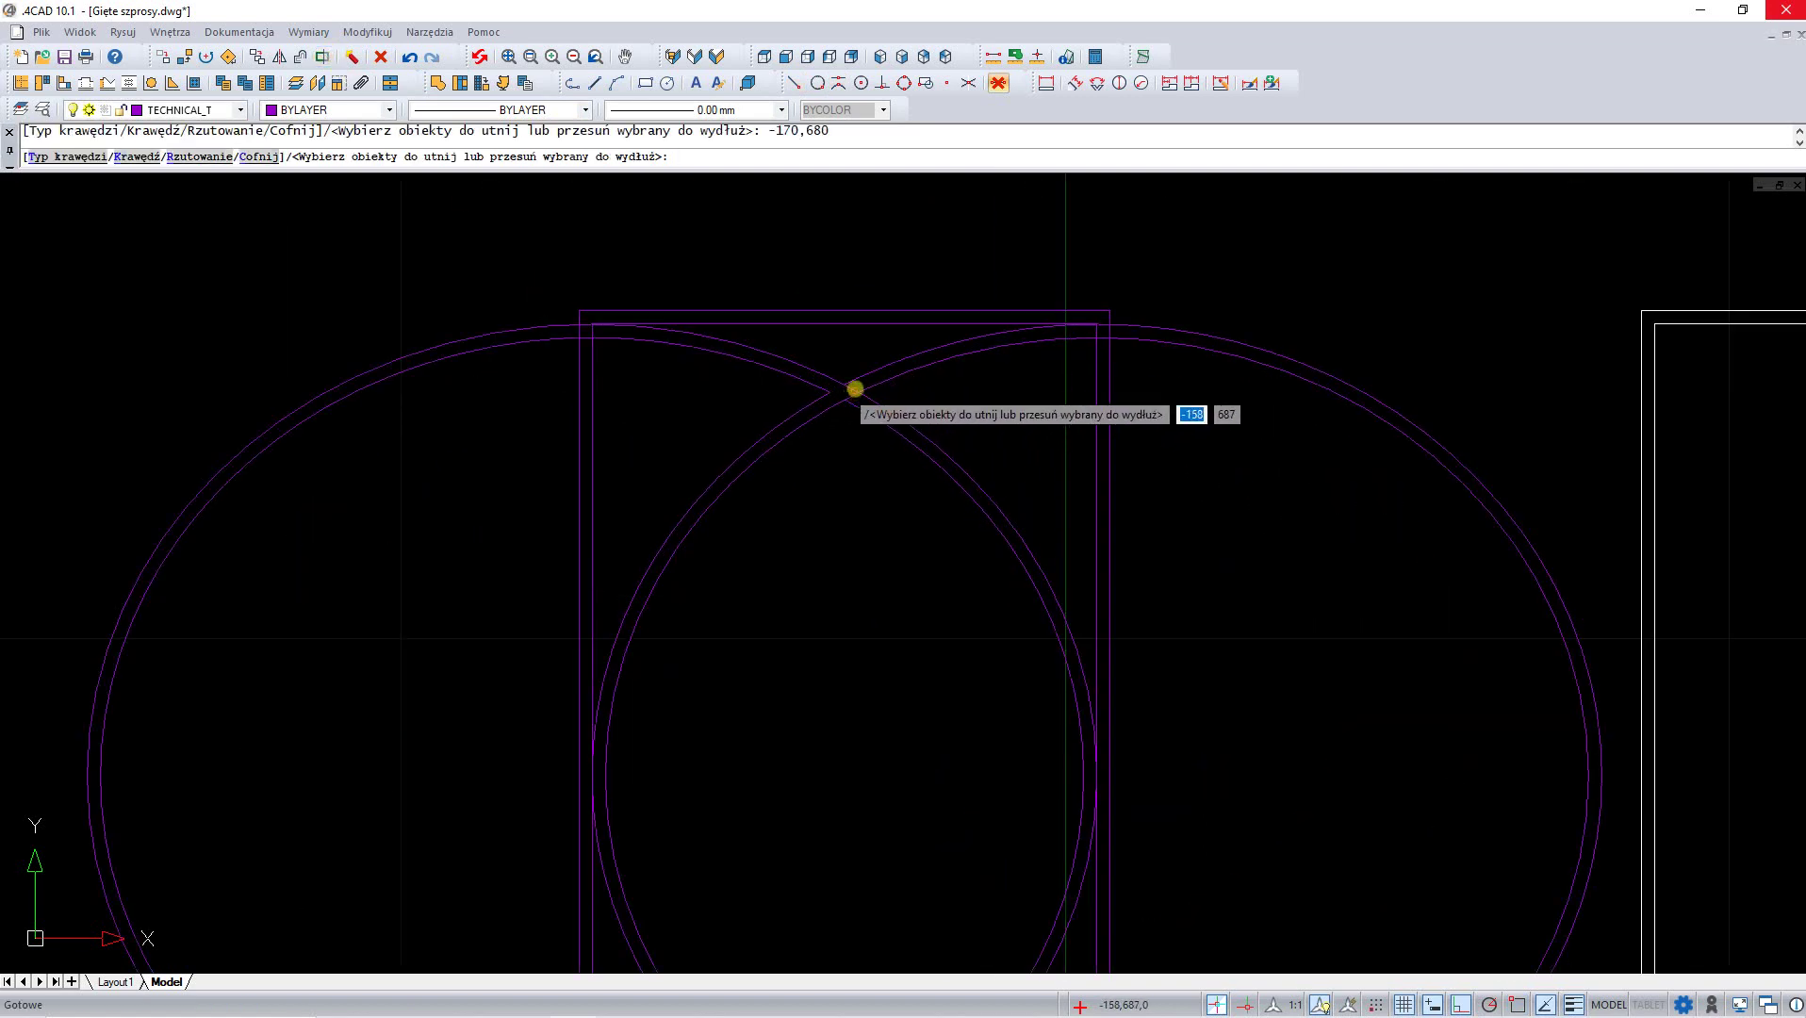
{"action": "left_click", "coordinate": [854, 392]}
{"action": "scroll", "coordinate": [931, 672], "scroll_direction": "down", "scroll_amount": 3}
{"action": "scroll", "coordinate": [839, 603], "scroll_direction": "up", "scroll_amount": 3}
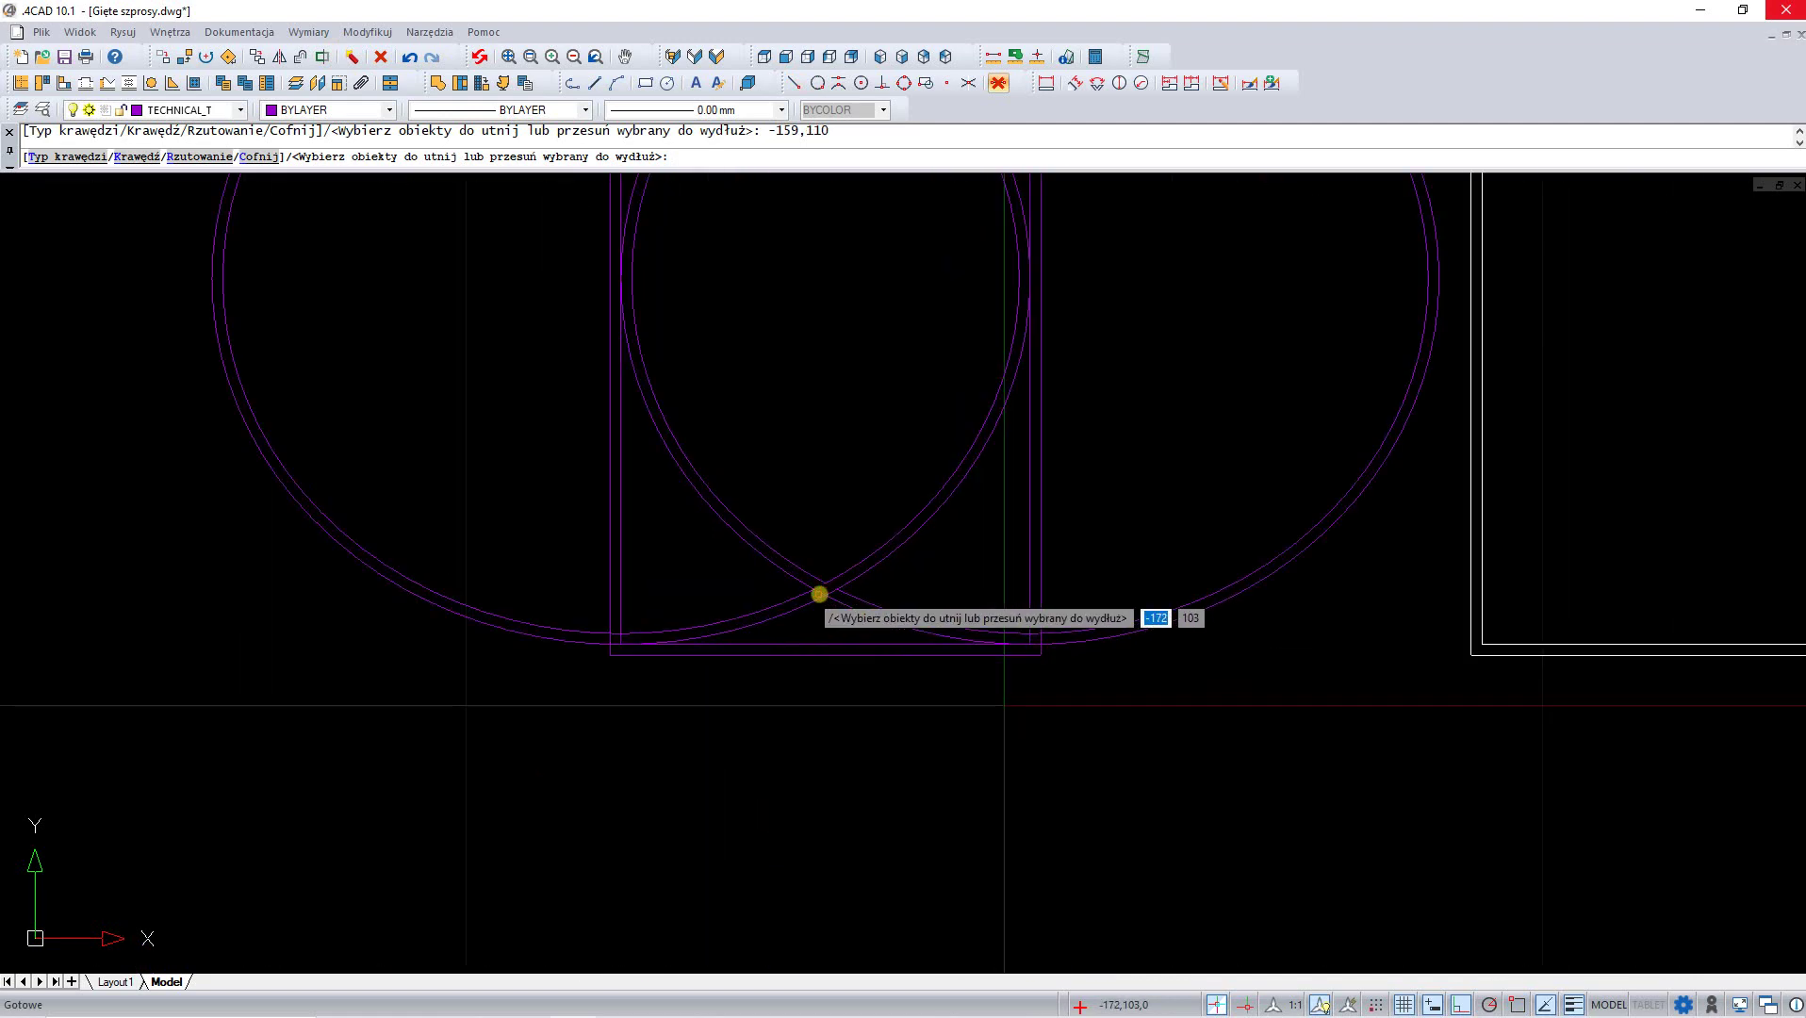
{"action": "left_click", "coordinate": [819, 593]}
{"action": "left_click", "coordinate": [833, 592]}
{"action": "scroll", "coordinate": [866, 754], "scroll_direction": "down", "scroll_amount": 3}
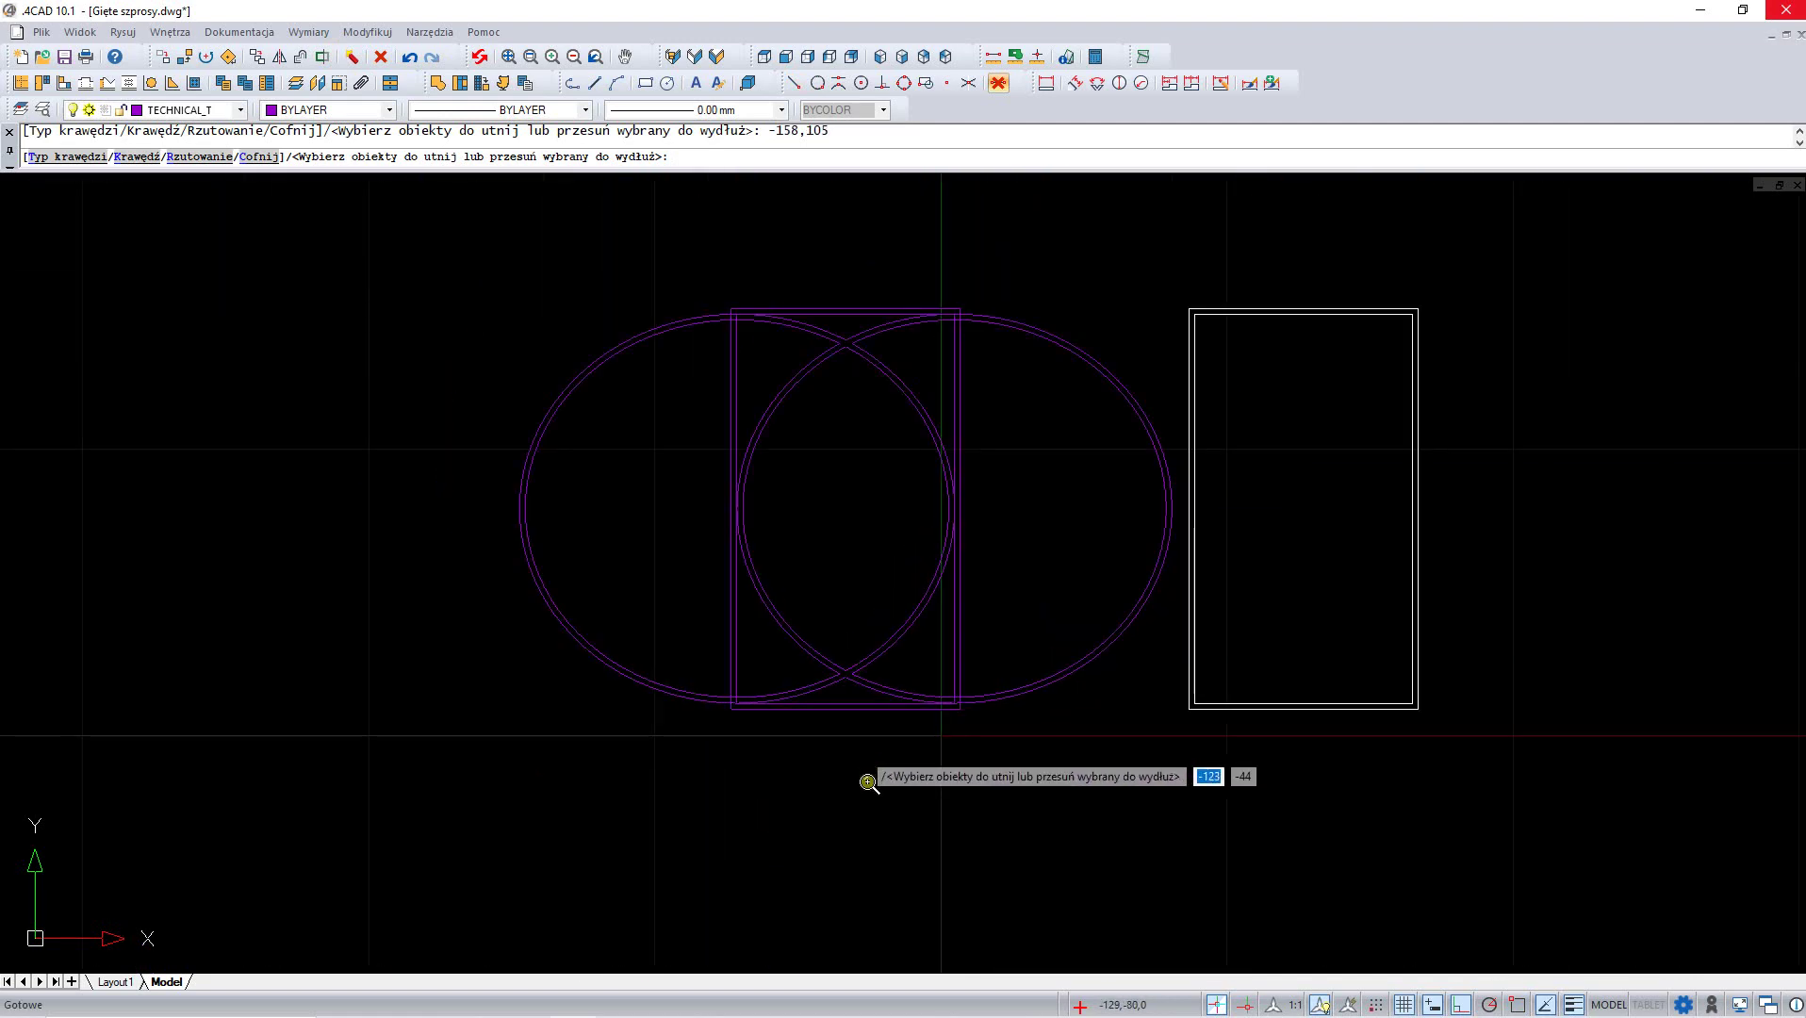
- Build a podest at level 0, height 10, from the enclosed arch area
{"action": "left_click", "coordinate": [444, 87]}
{"action": "scroll", "coordinate": [867, 344], "scroll_direction": "up", "scroll_amount": 3}
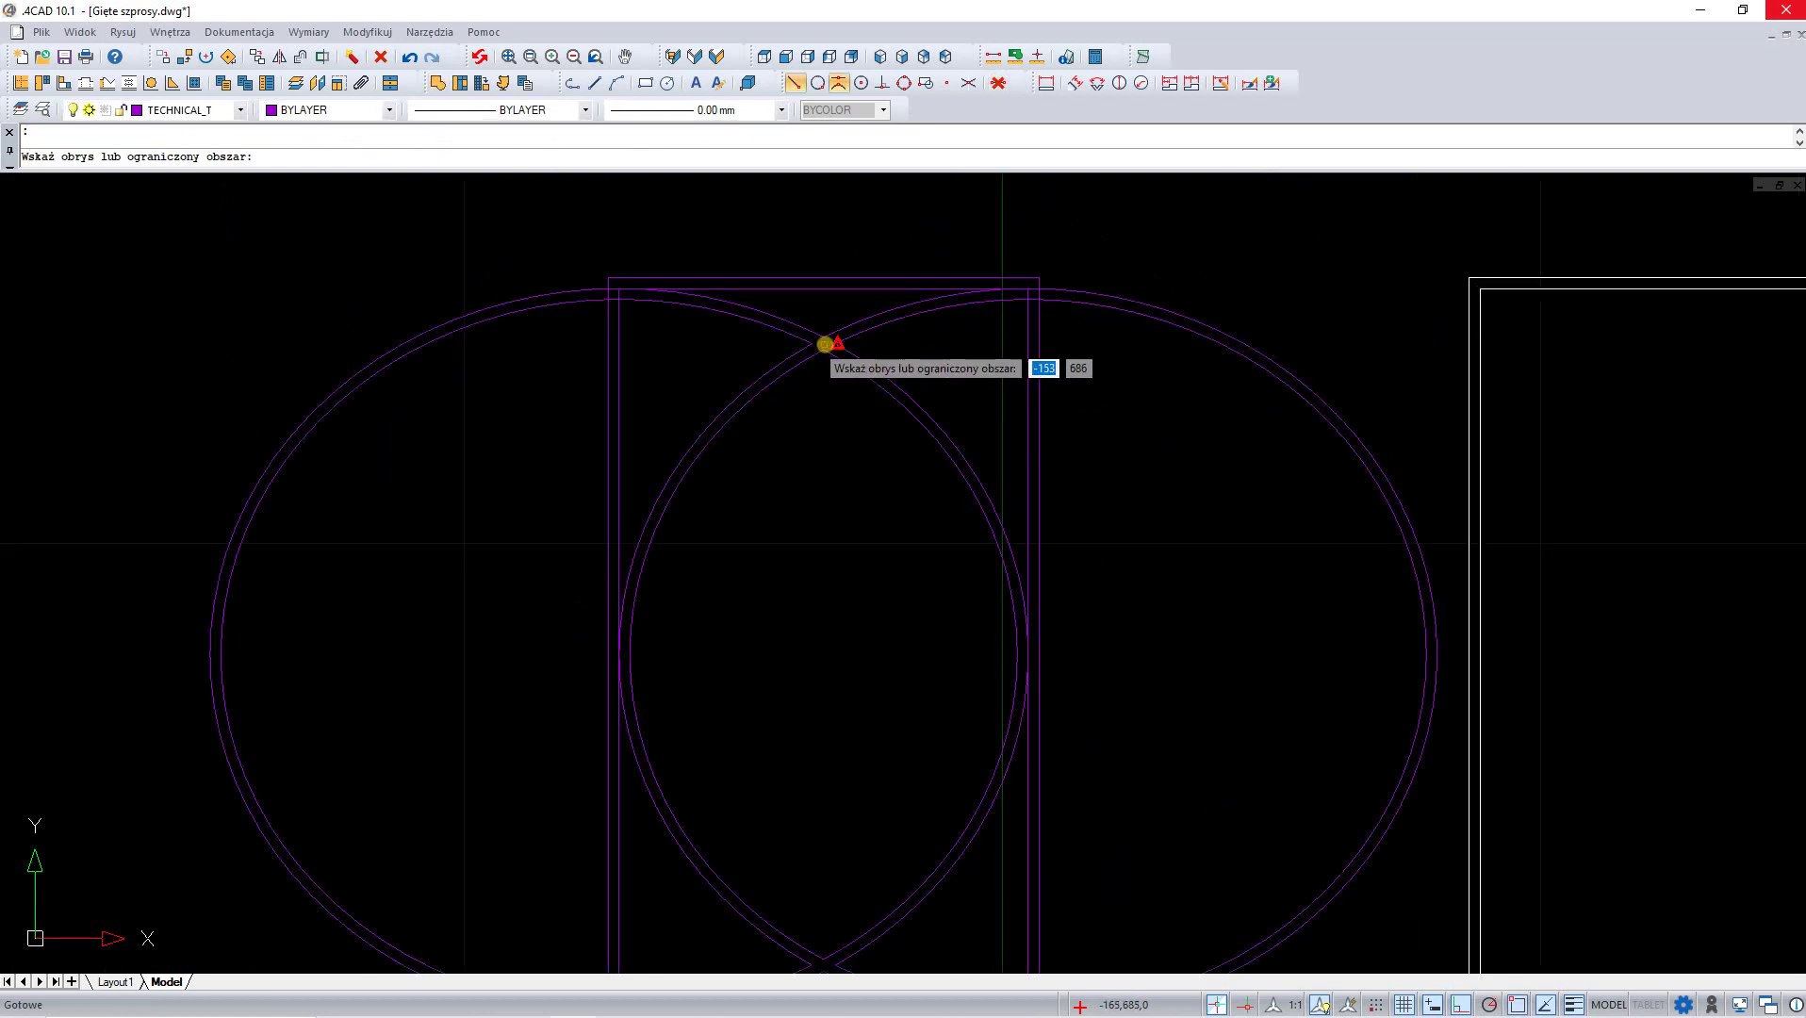
{"action": "left_click", "coordinate": [820, 344]}
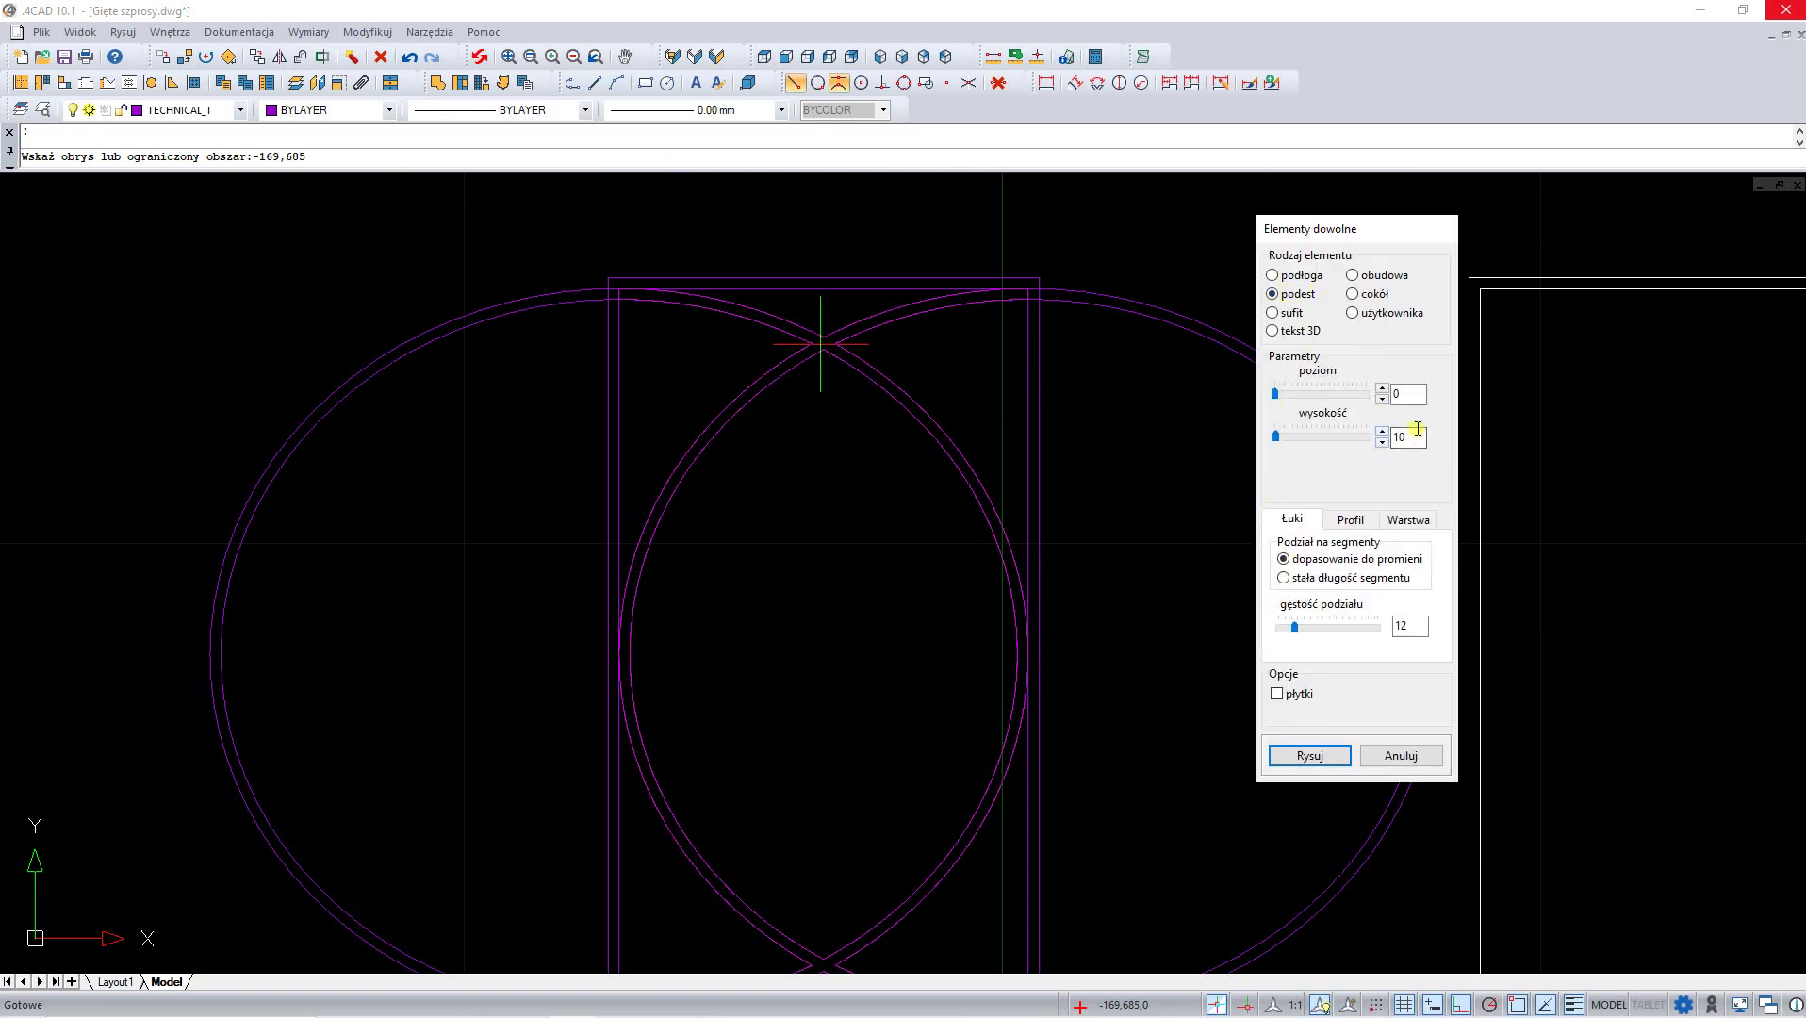
{"action": "left_click", "coordinate": [1309, 754]}
{"action": "scroll", "coordinate": [751, 493], "scroll_direction": "down", "scroll_amount": 1}
{"action": "left_click", "coordinate": [688, 460]}
{"action": "scroll", "coordinate": [688, 461], "scroll_direction": "down", "scroll_amount": 1}
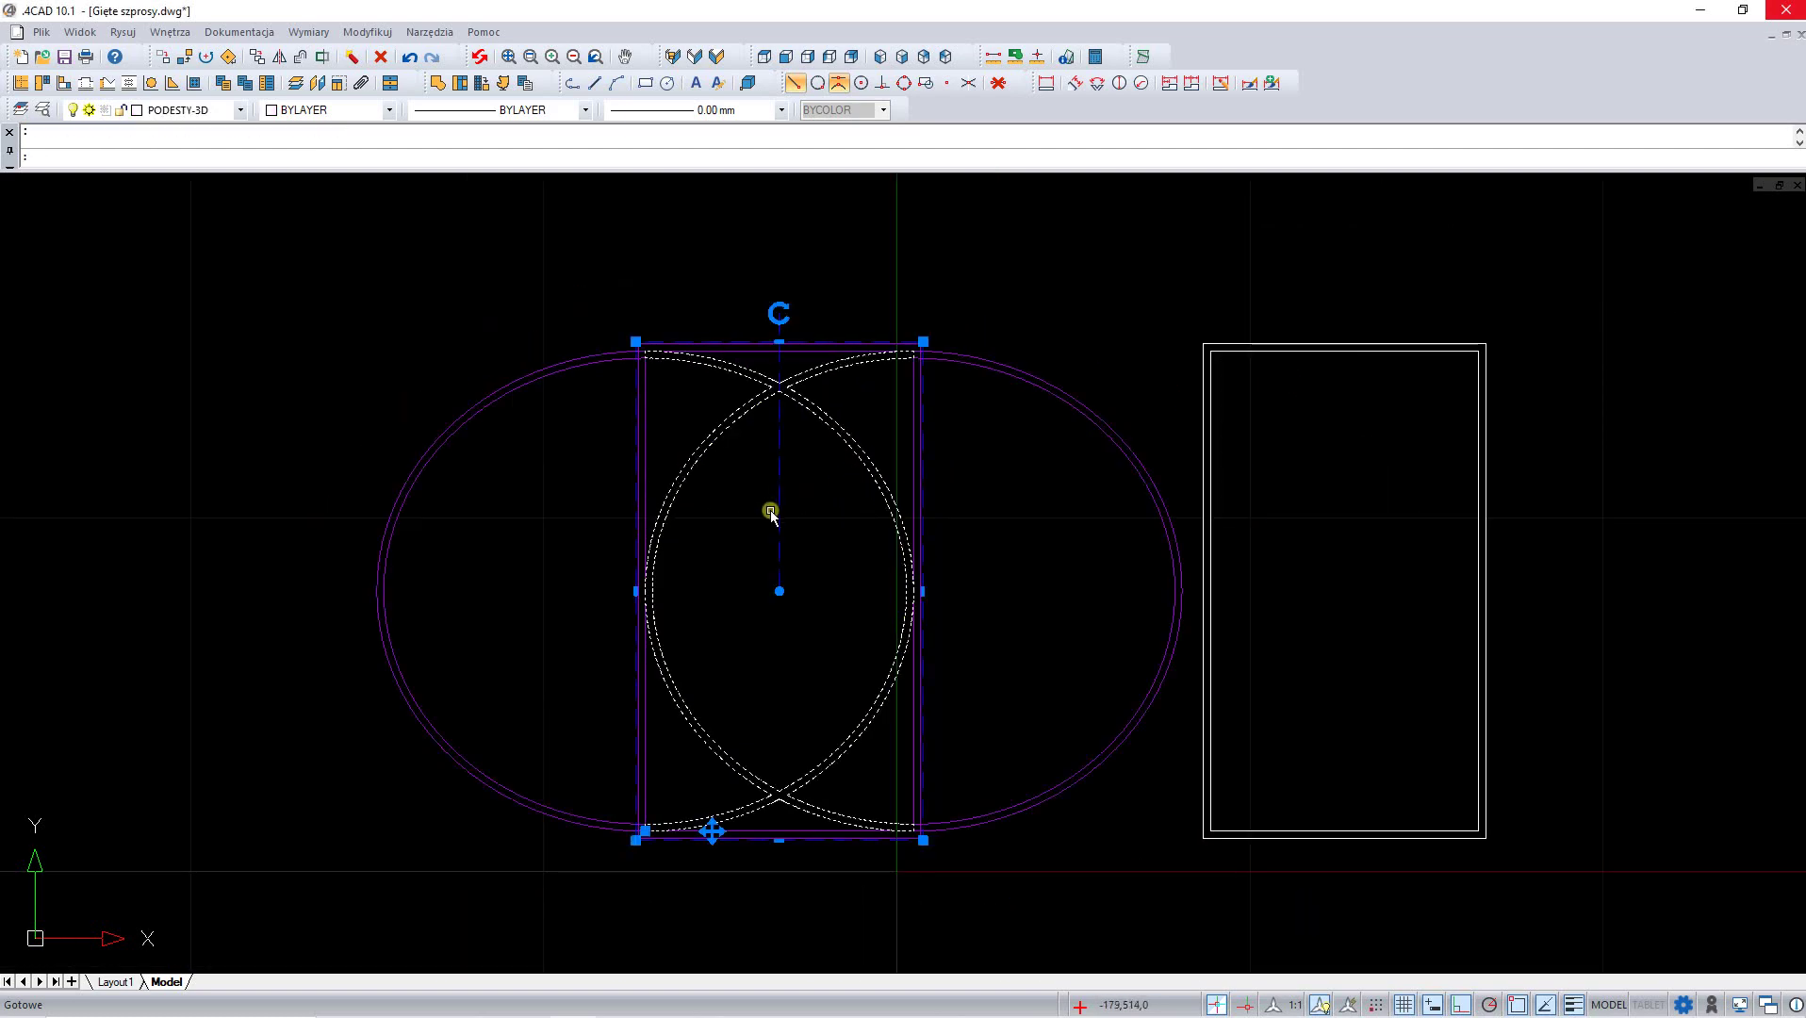
- Move the arch platform 800 along X into the right-hand frame
{"action": "right_click", "coordinate": [776, 548]}
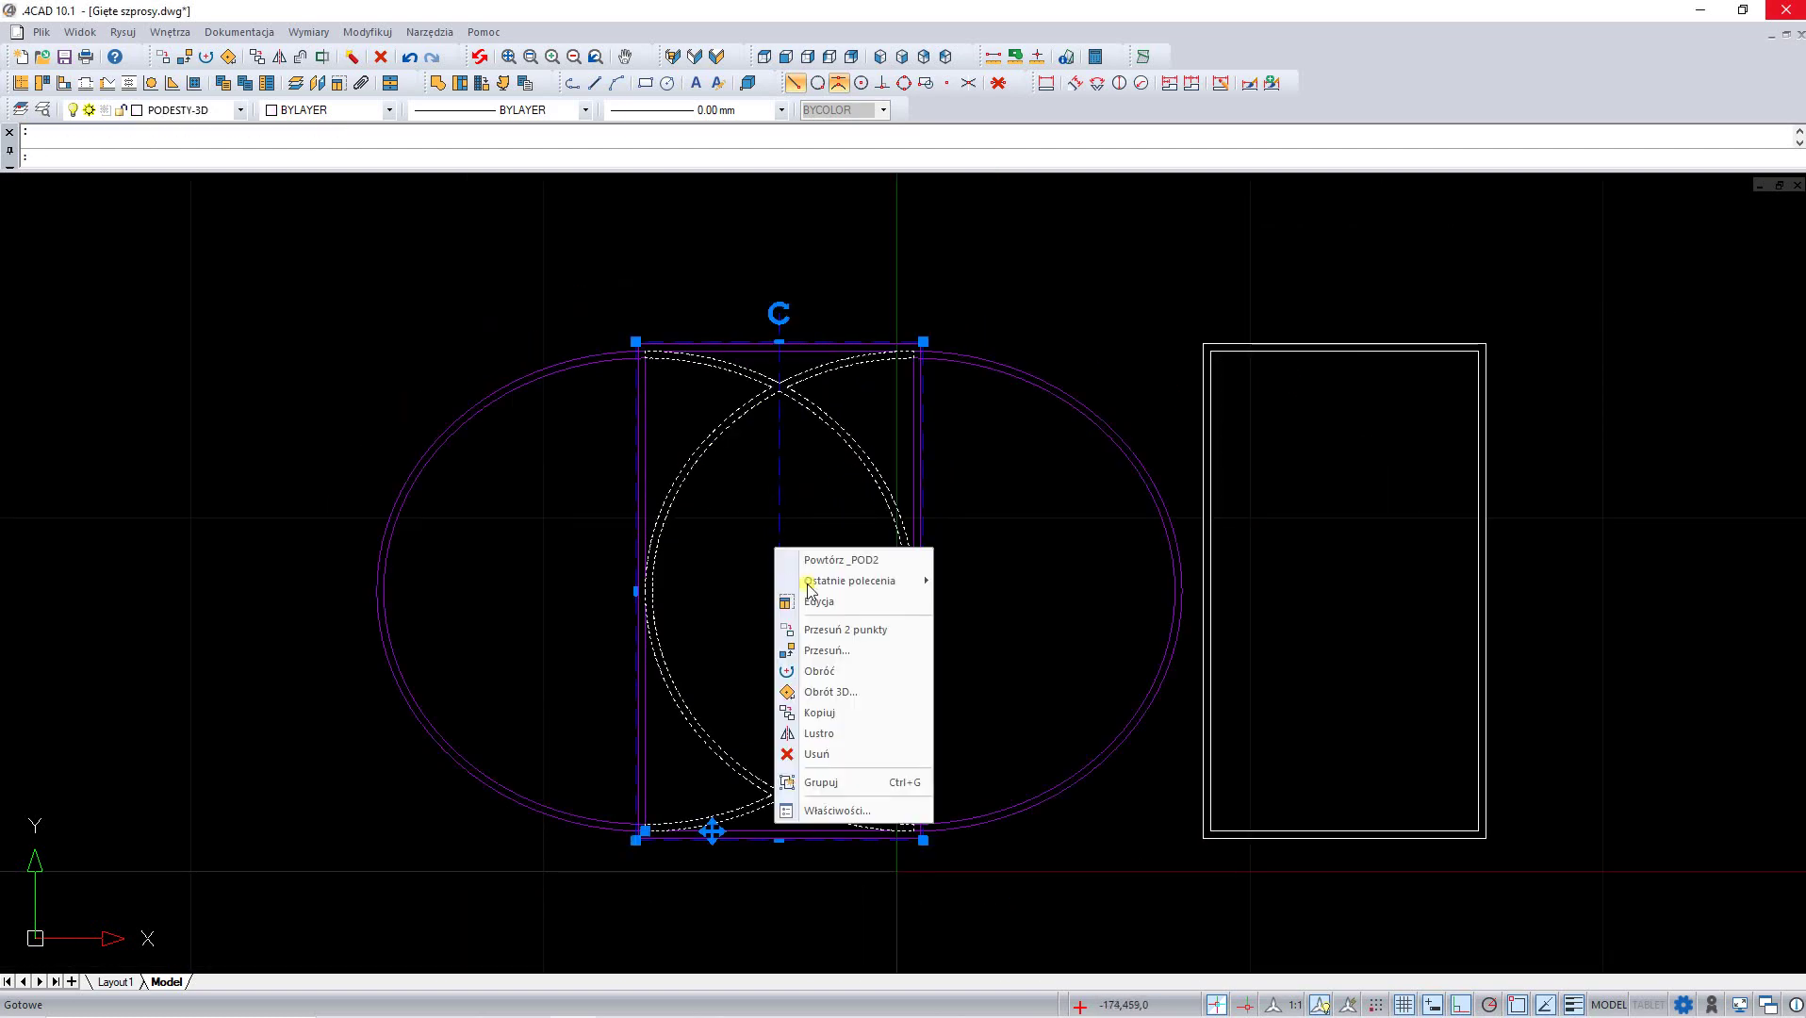
{"action": "left_click", "coordinate": [836, 652]}
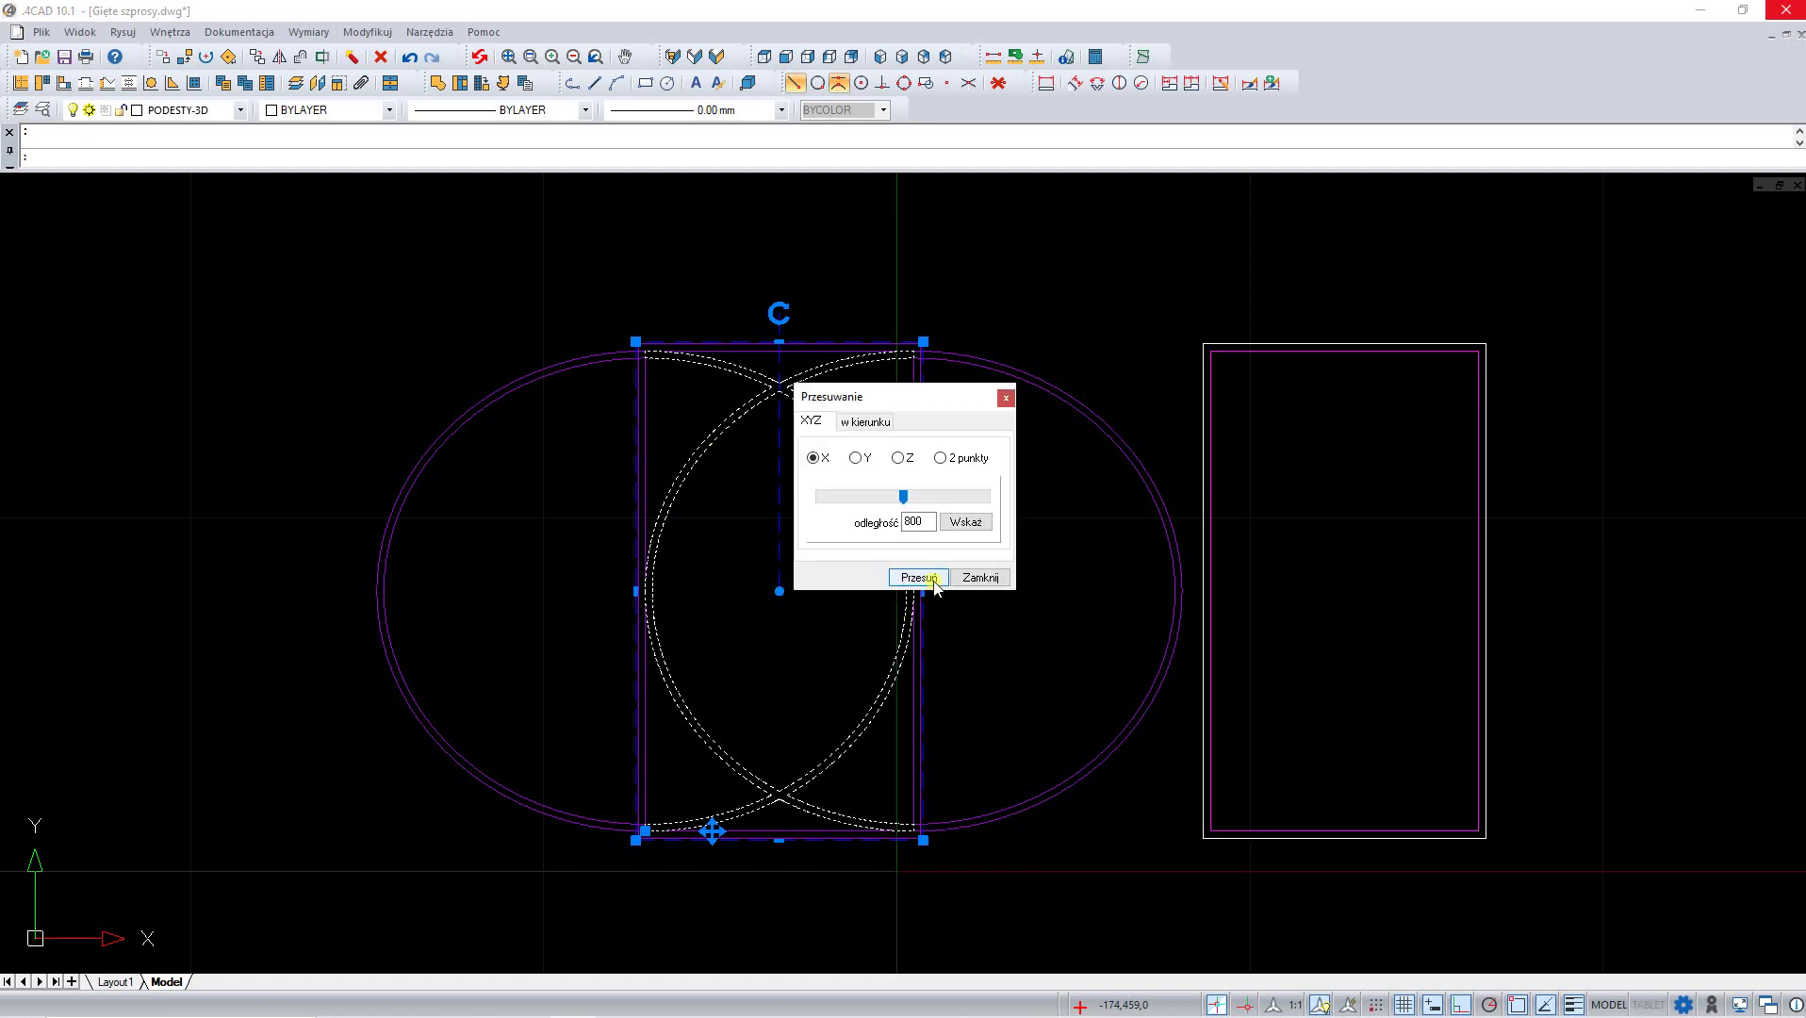
{"action": "left_click", "coordinate": [919, 577]}
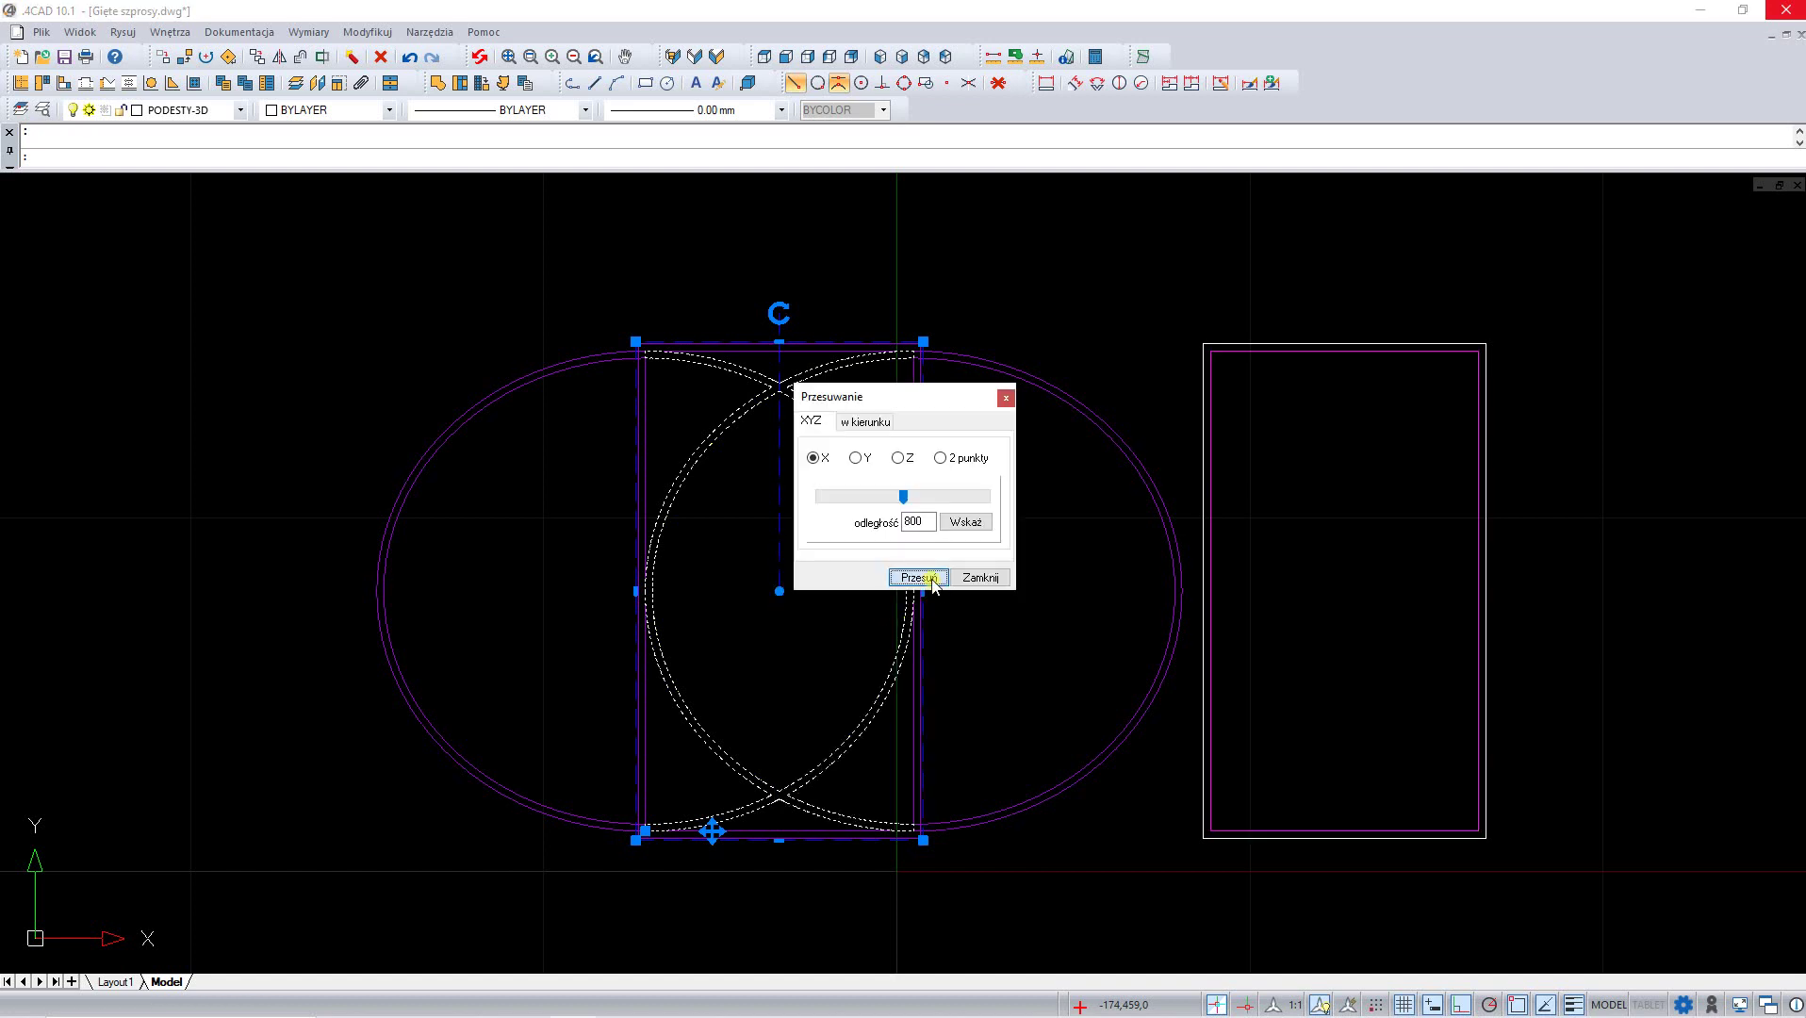
{"action": "left_click", "coordinate": [985, 578]}
- Delete the purple construction ellipses and frame on the left
{"action": "key", "text": "Escape"}
{"action": "left_click", "coordinate": [1006, 859]}
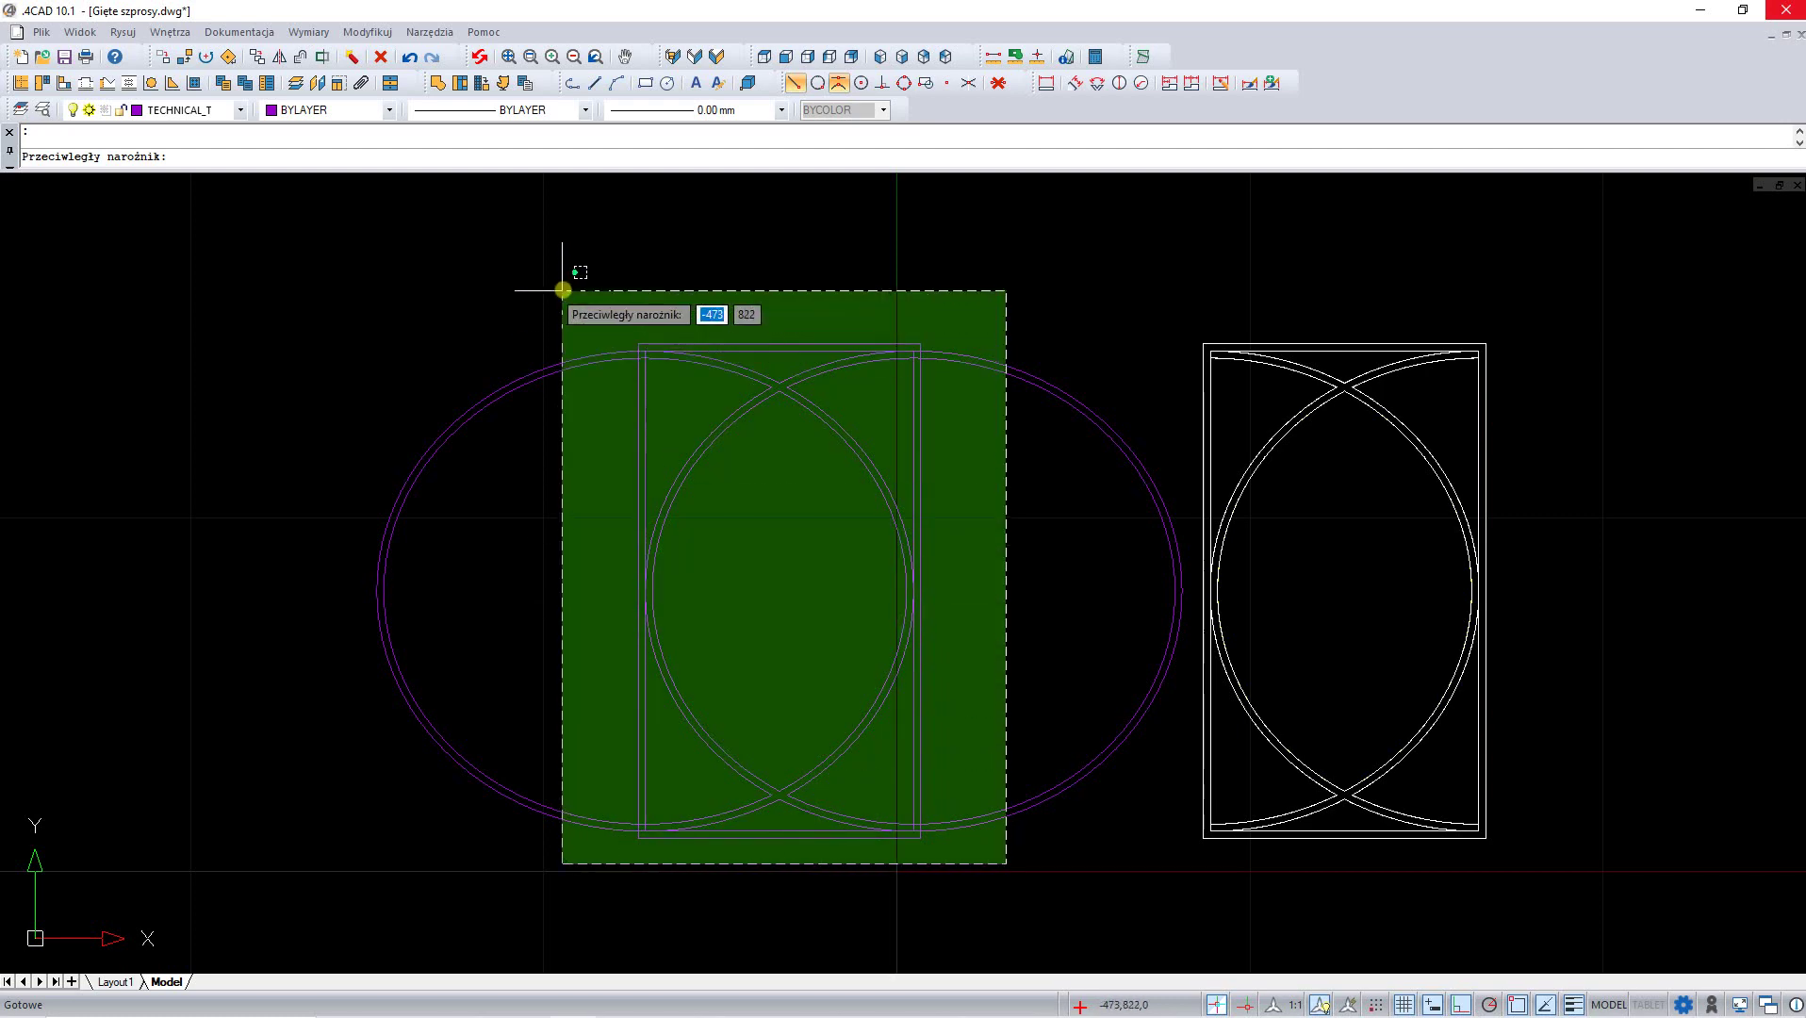
{"action": "left_click", "coordinate": [565, 285]}
{"action": "key", "text": "Delete"}
{"action": "scroll", "coordinate": [377, 334], "scroll_direction": "down", "scroll_amount": 1}
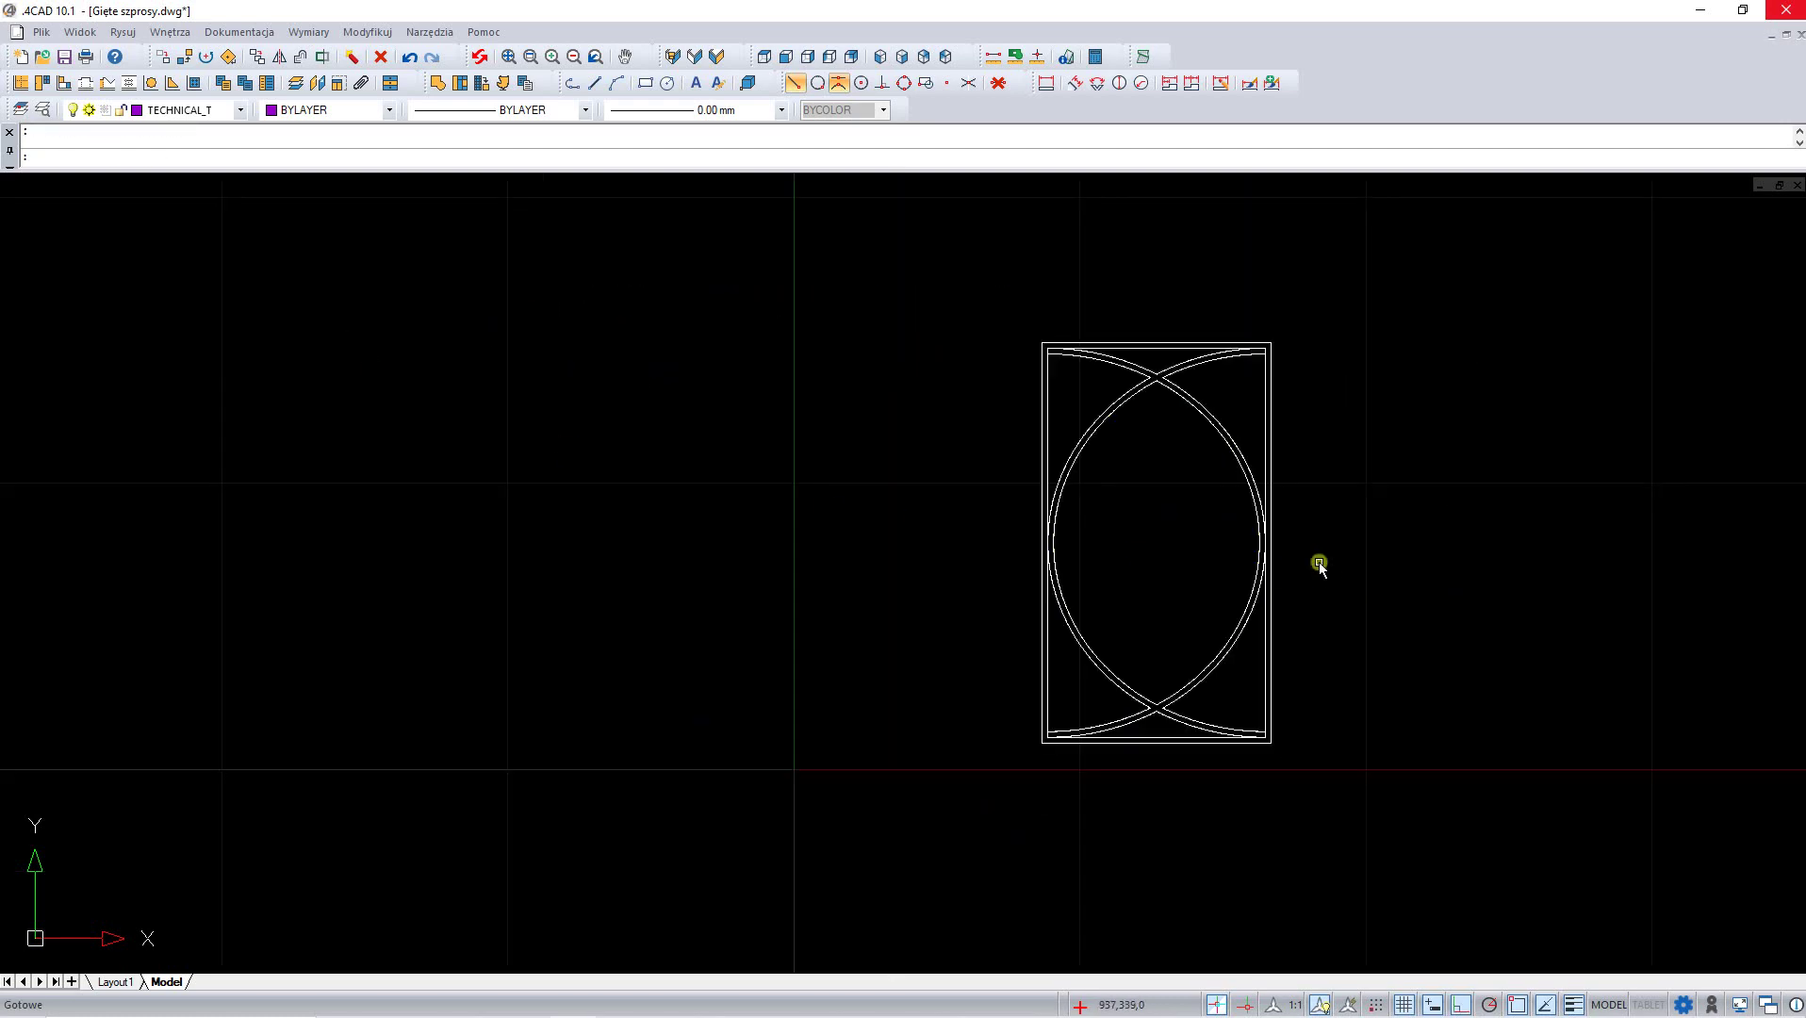
{"action": "scroll", "coordinate": [1278, 513], "scroll_direction": "up", "scroll_amount": 1}
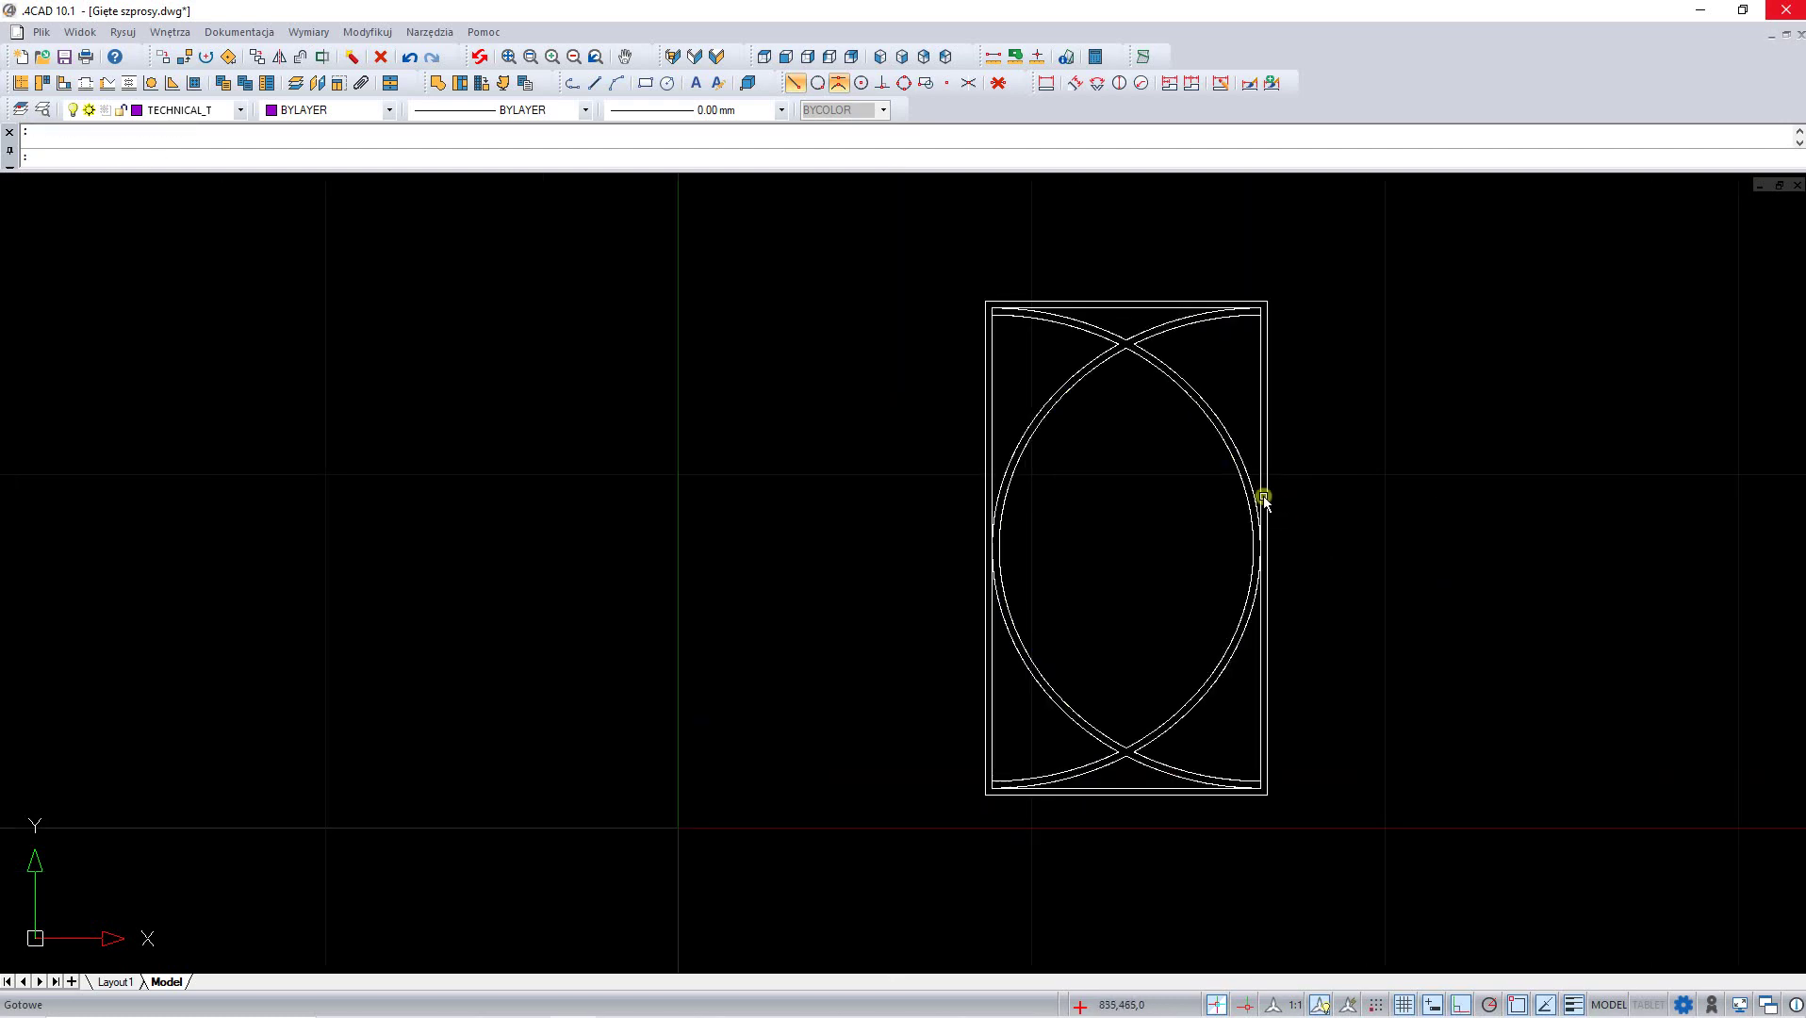
{"action": "left_click", "coordinate": [1232, 457]}
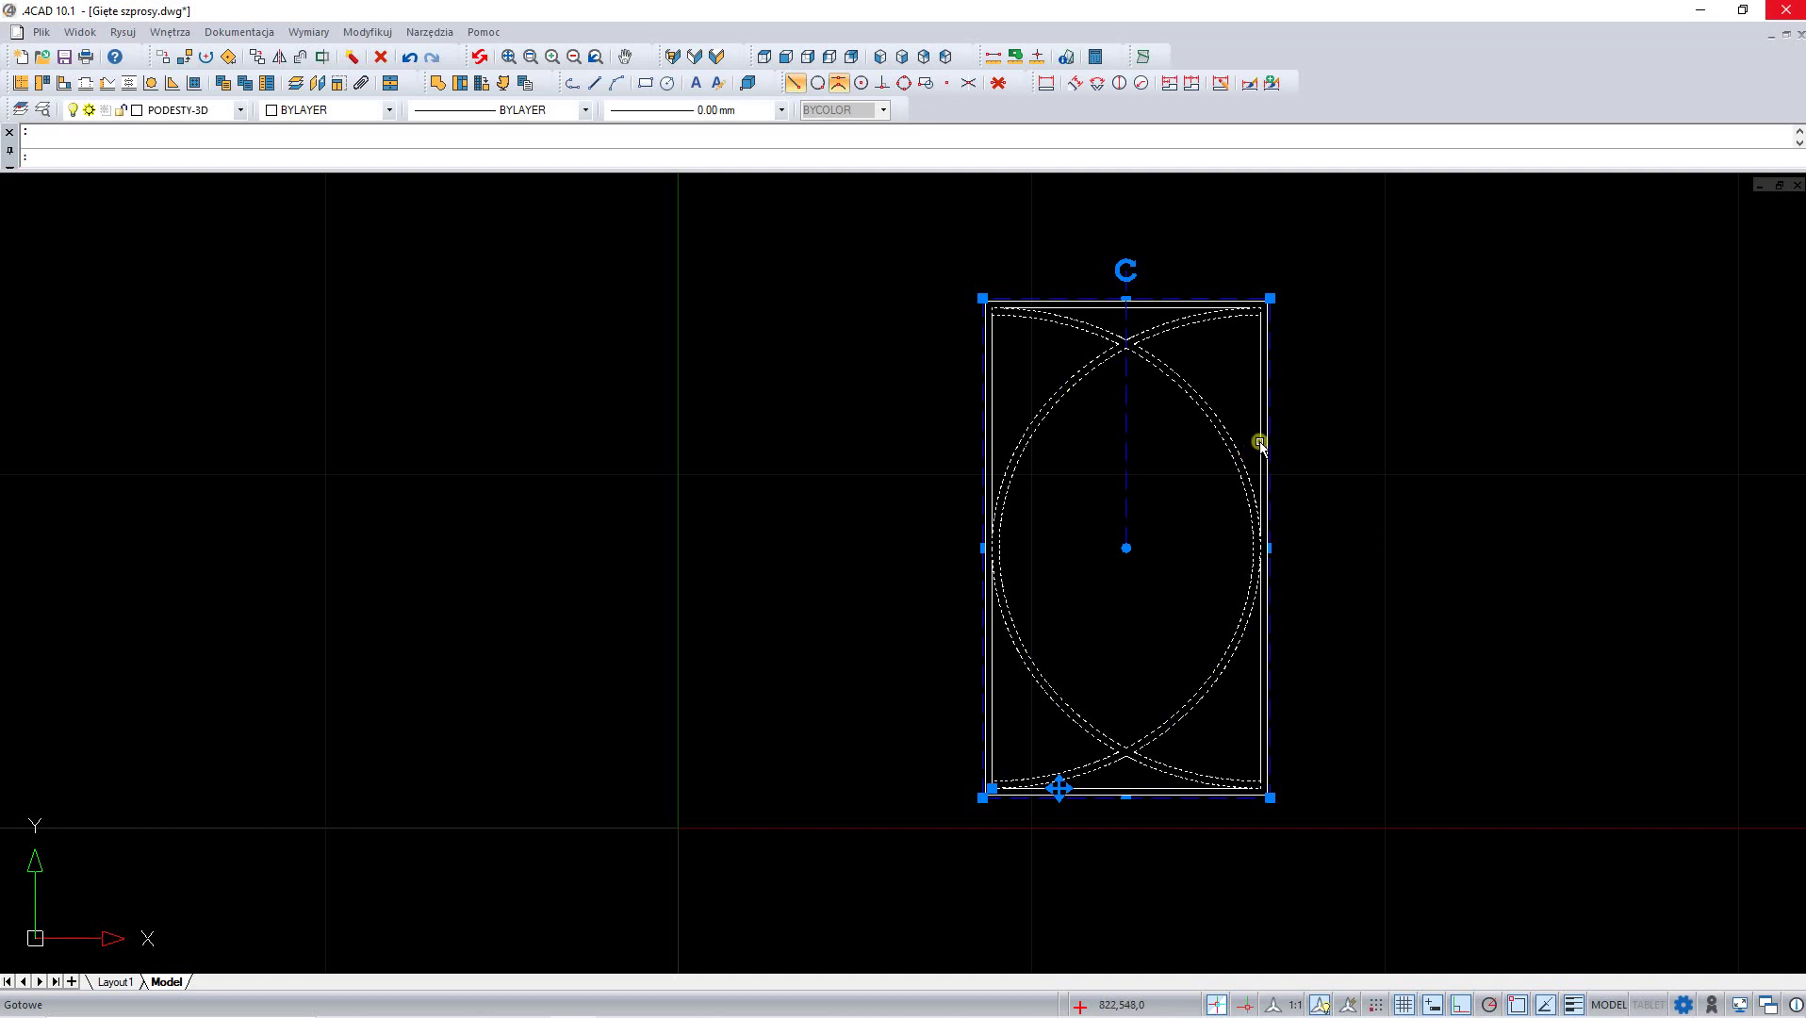
- Group the arch platform with the outer frame platform using Grupuj
{"action": "left_click", "coordinate": [1260, 443]}
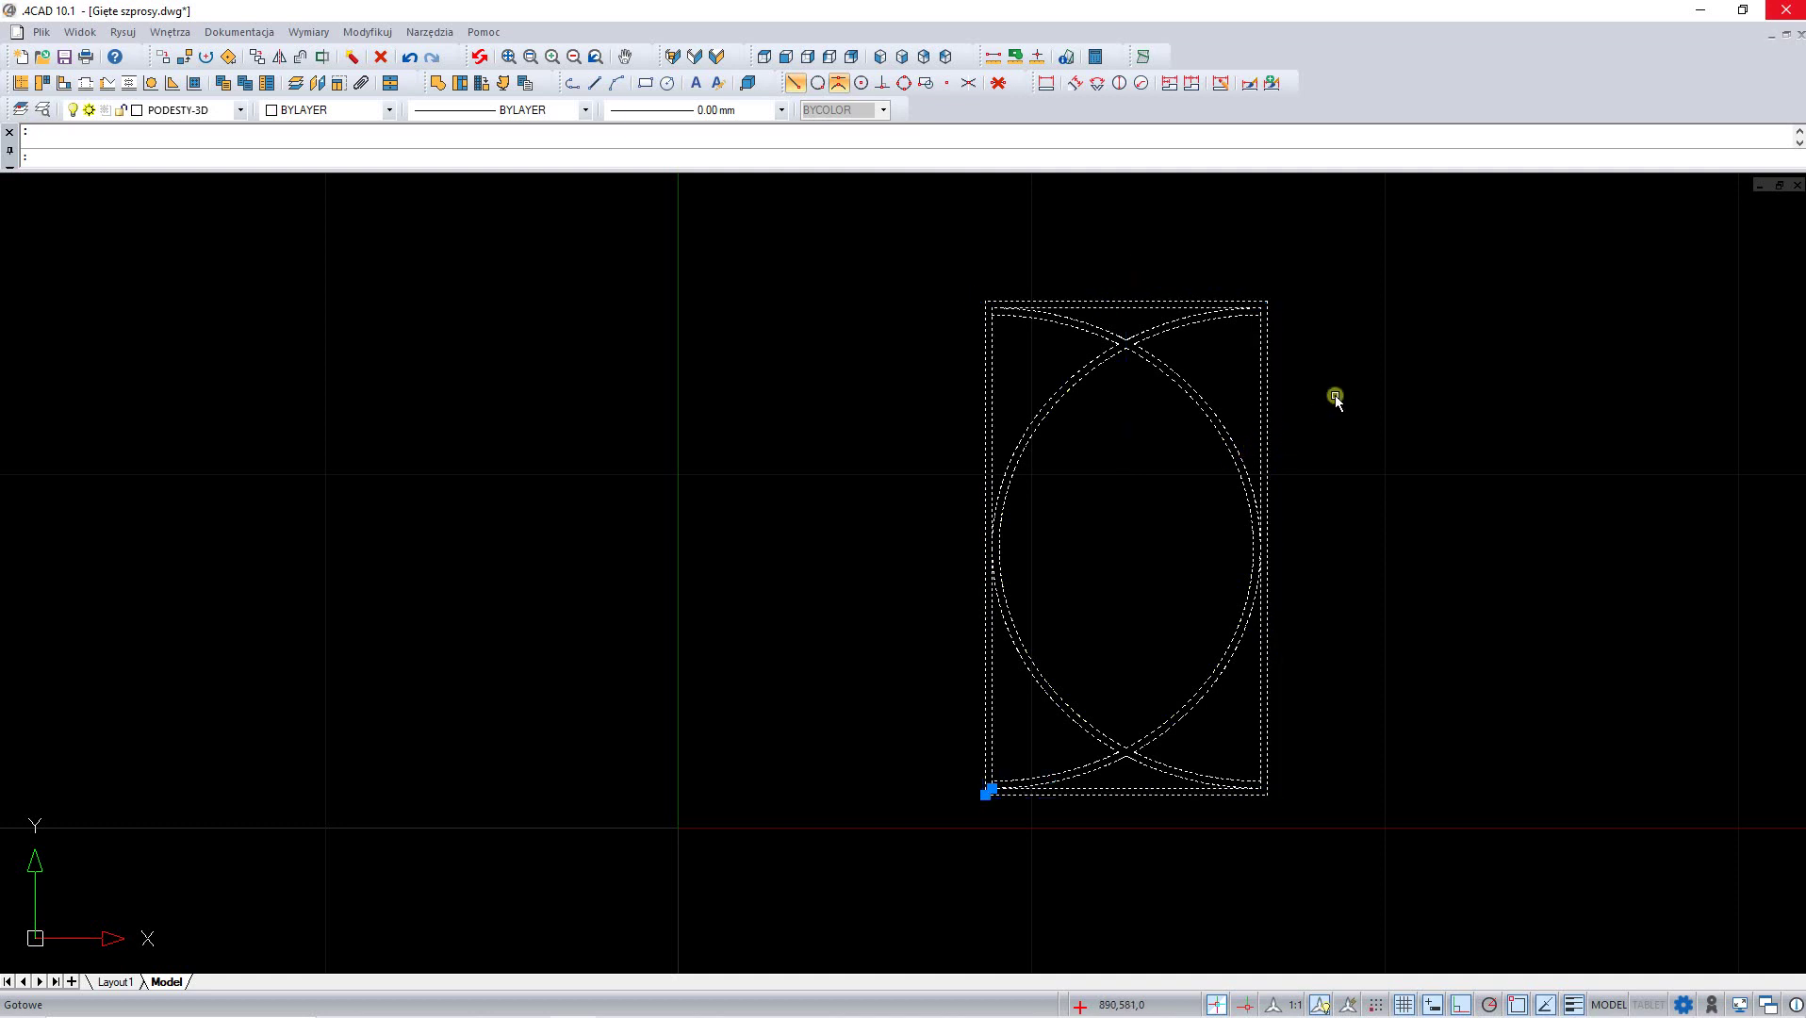
{"action": "right_click", "coordinate": [1368, 354]}
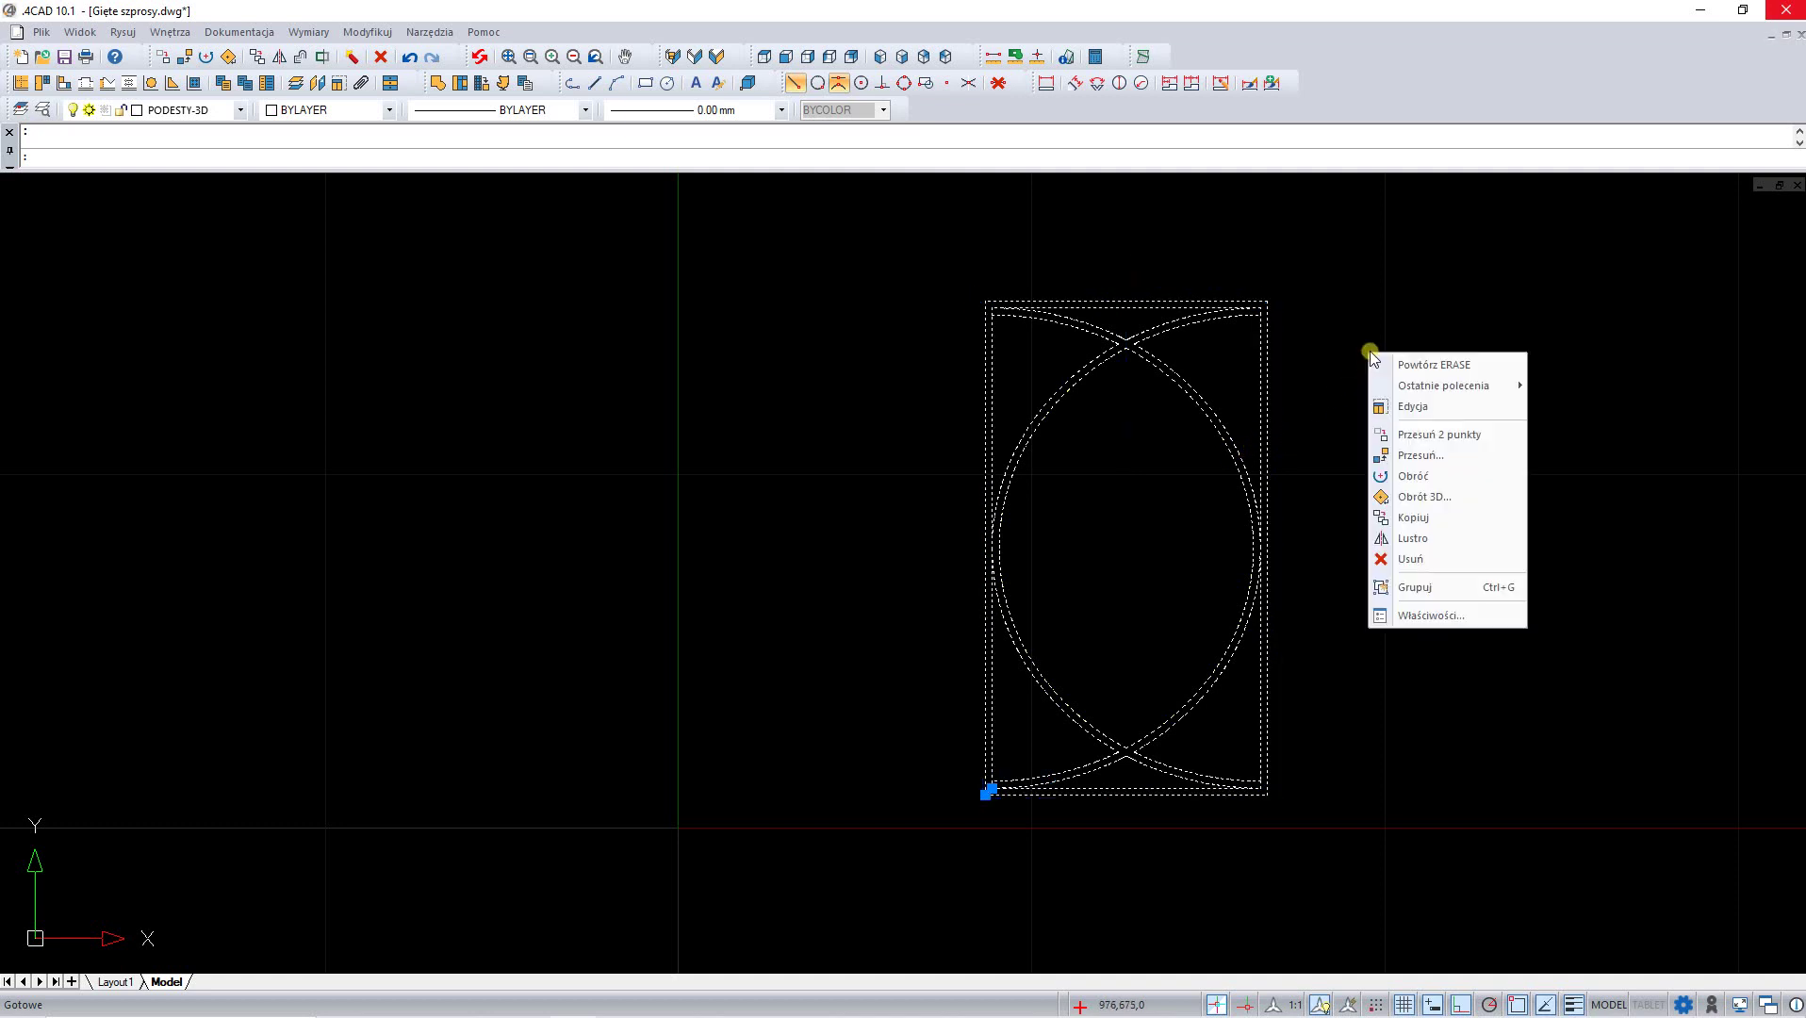
{"action": "left_click", "coordinate": [1410, 588]}
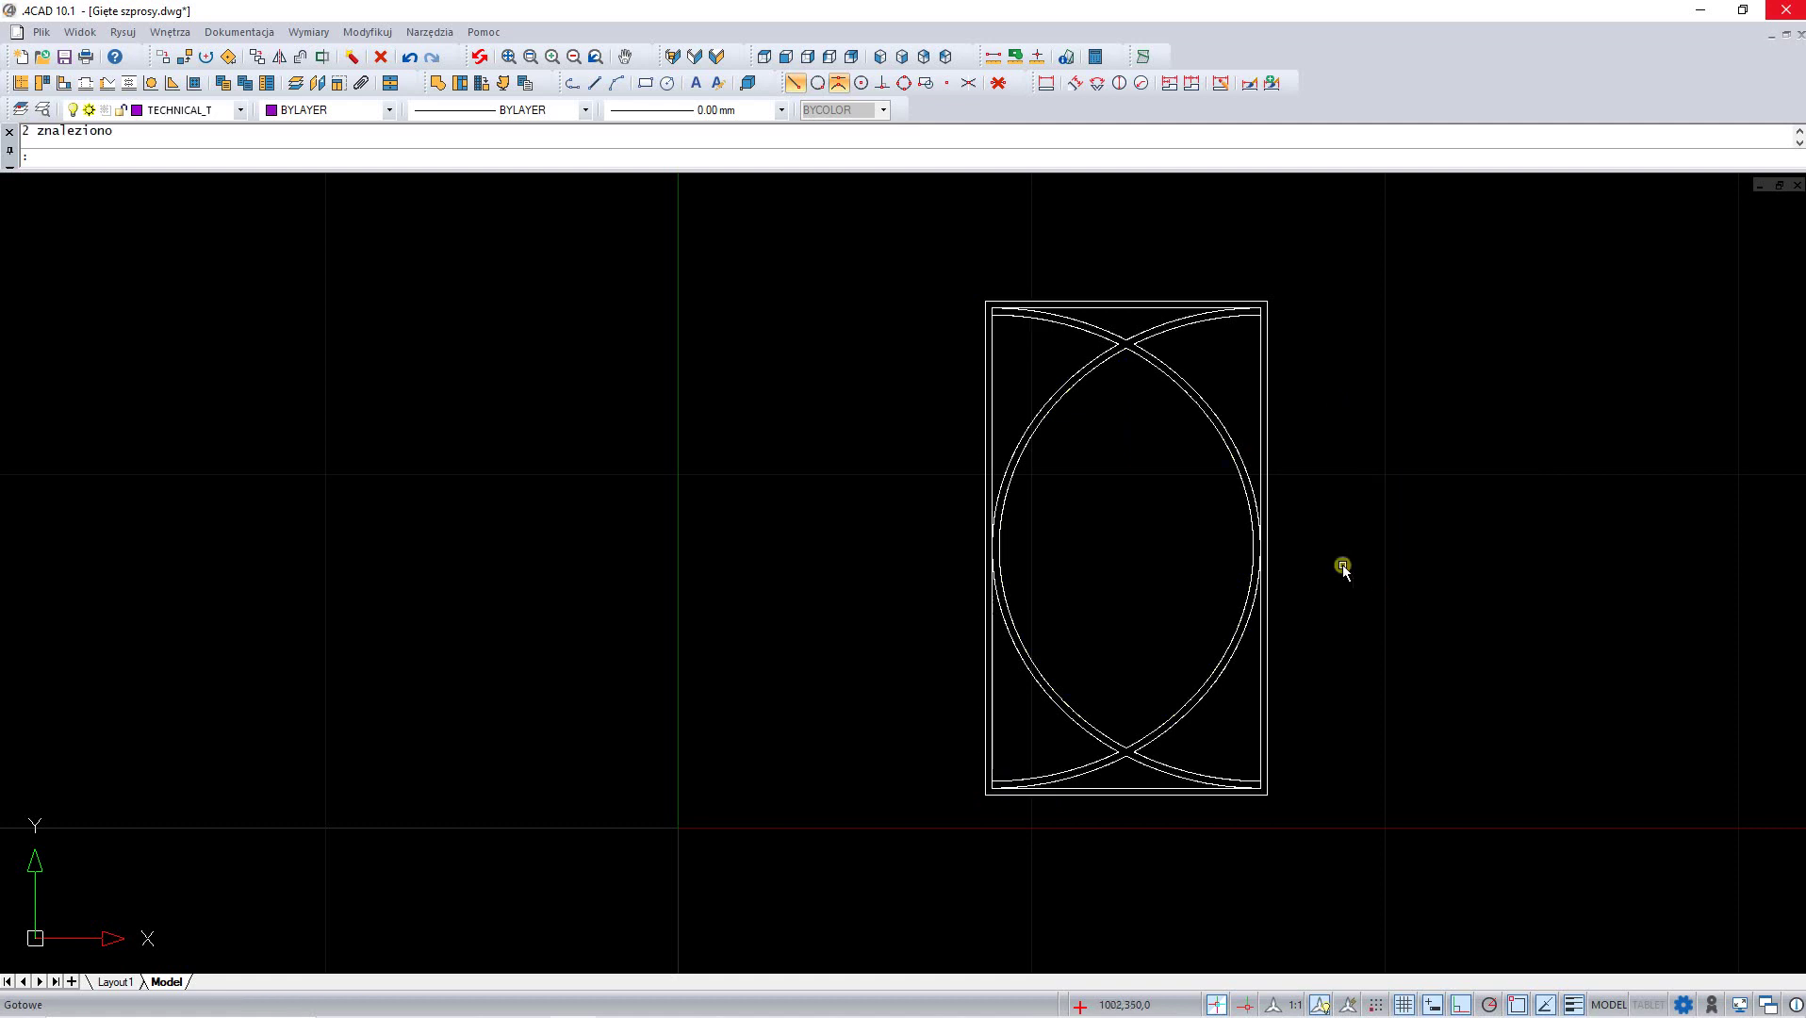
{"action": "left_click", "coordinate": [1132, 307]}
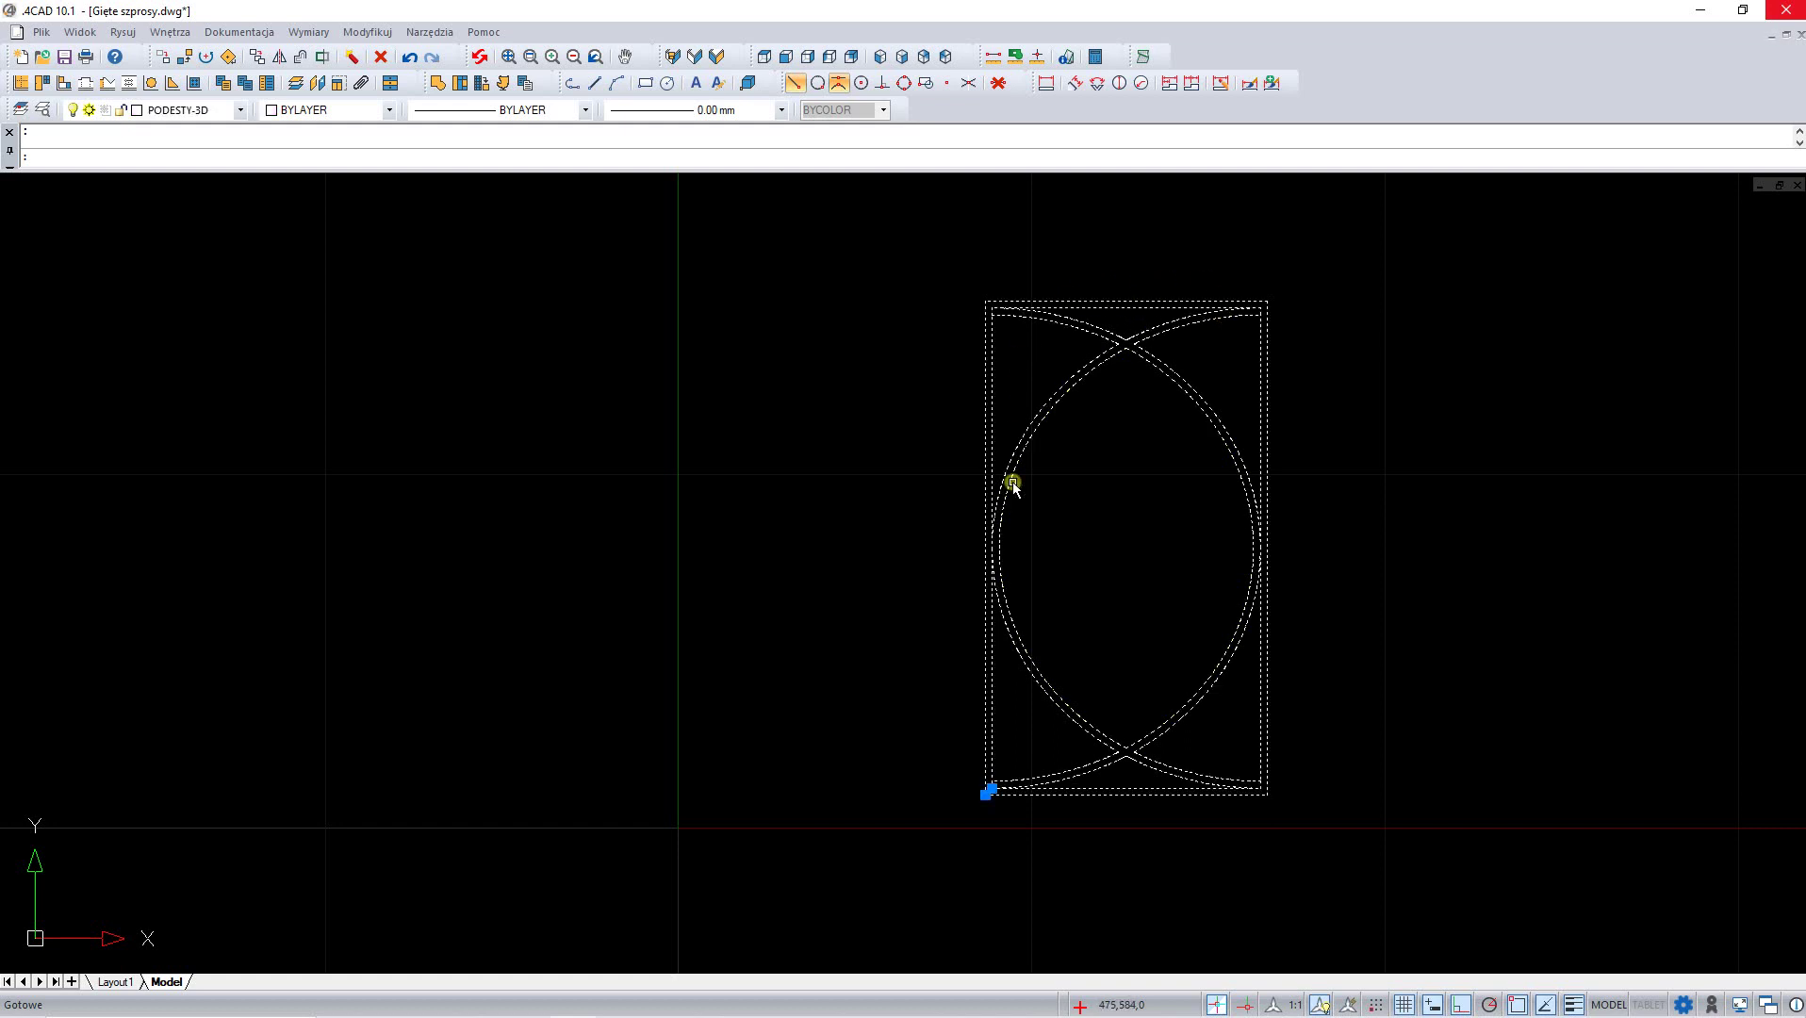
- Rotate the grouped window frame 90° about the X axis with Obrót 3D
{"action": "right_click", "coordinate": [1157, 479]}
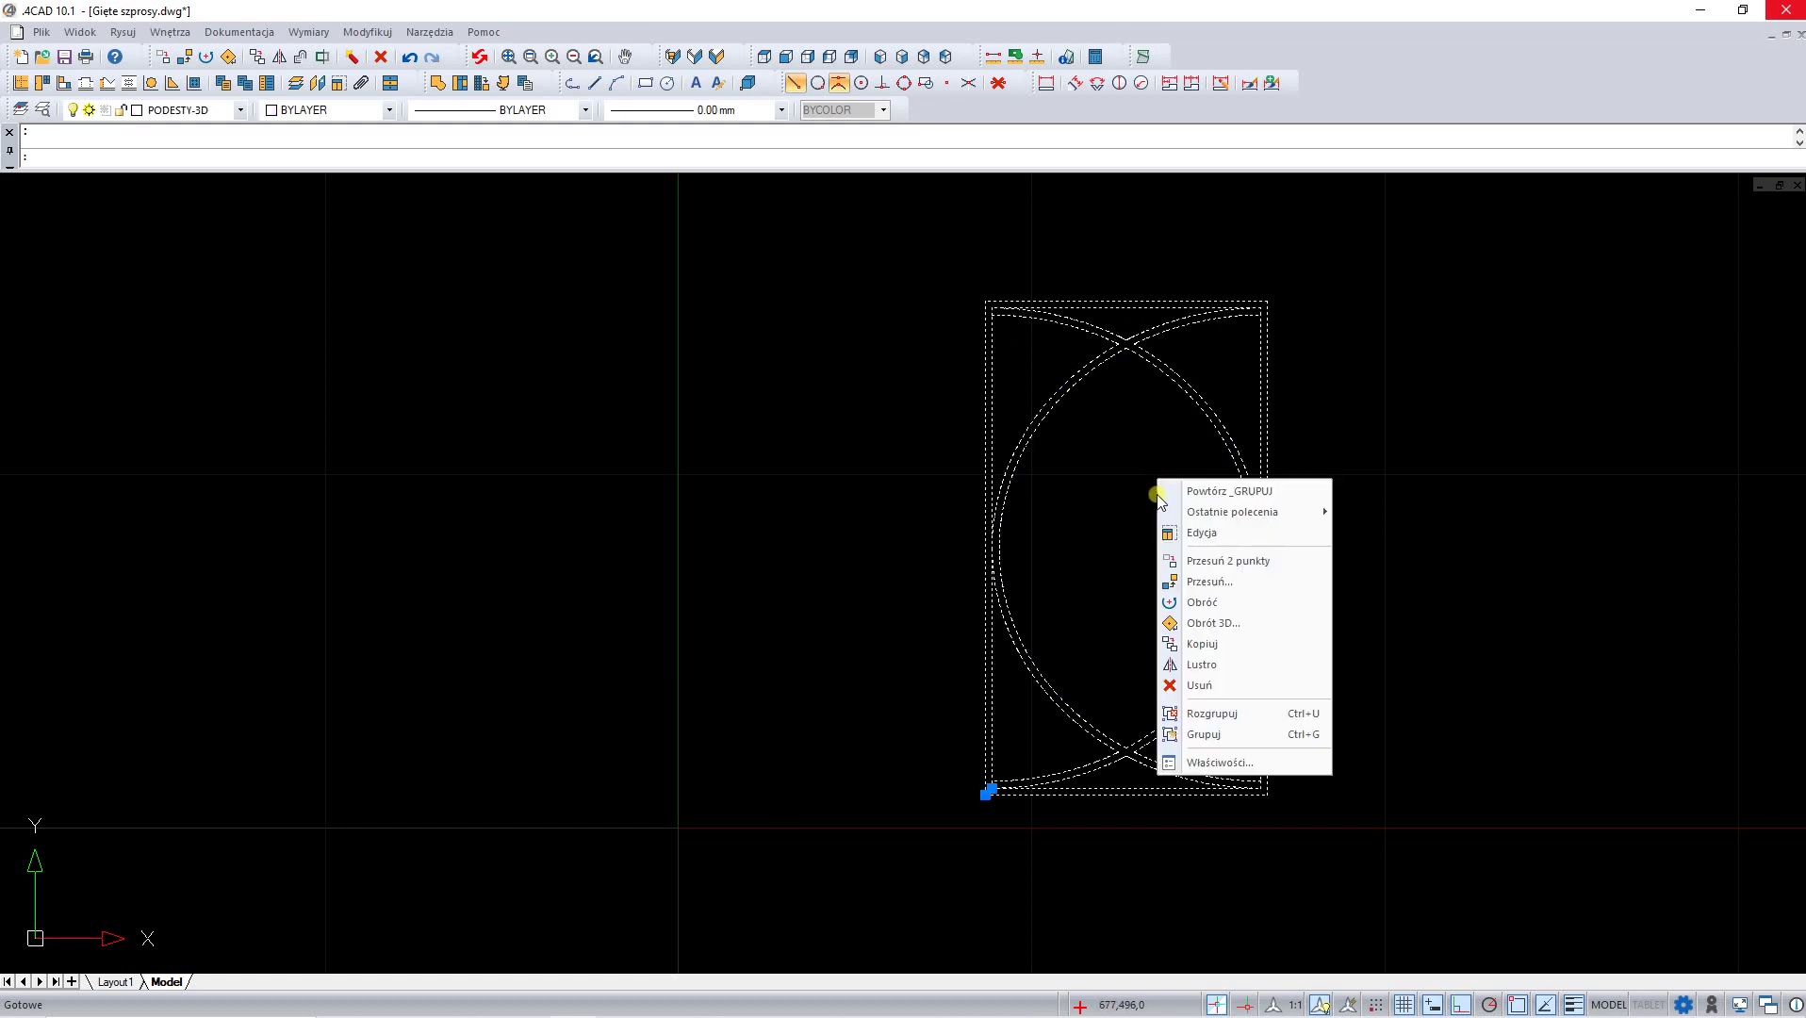
{"action": "left_click", "coordinate": [1210, 625]}
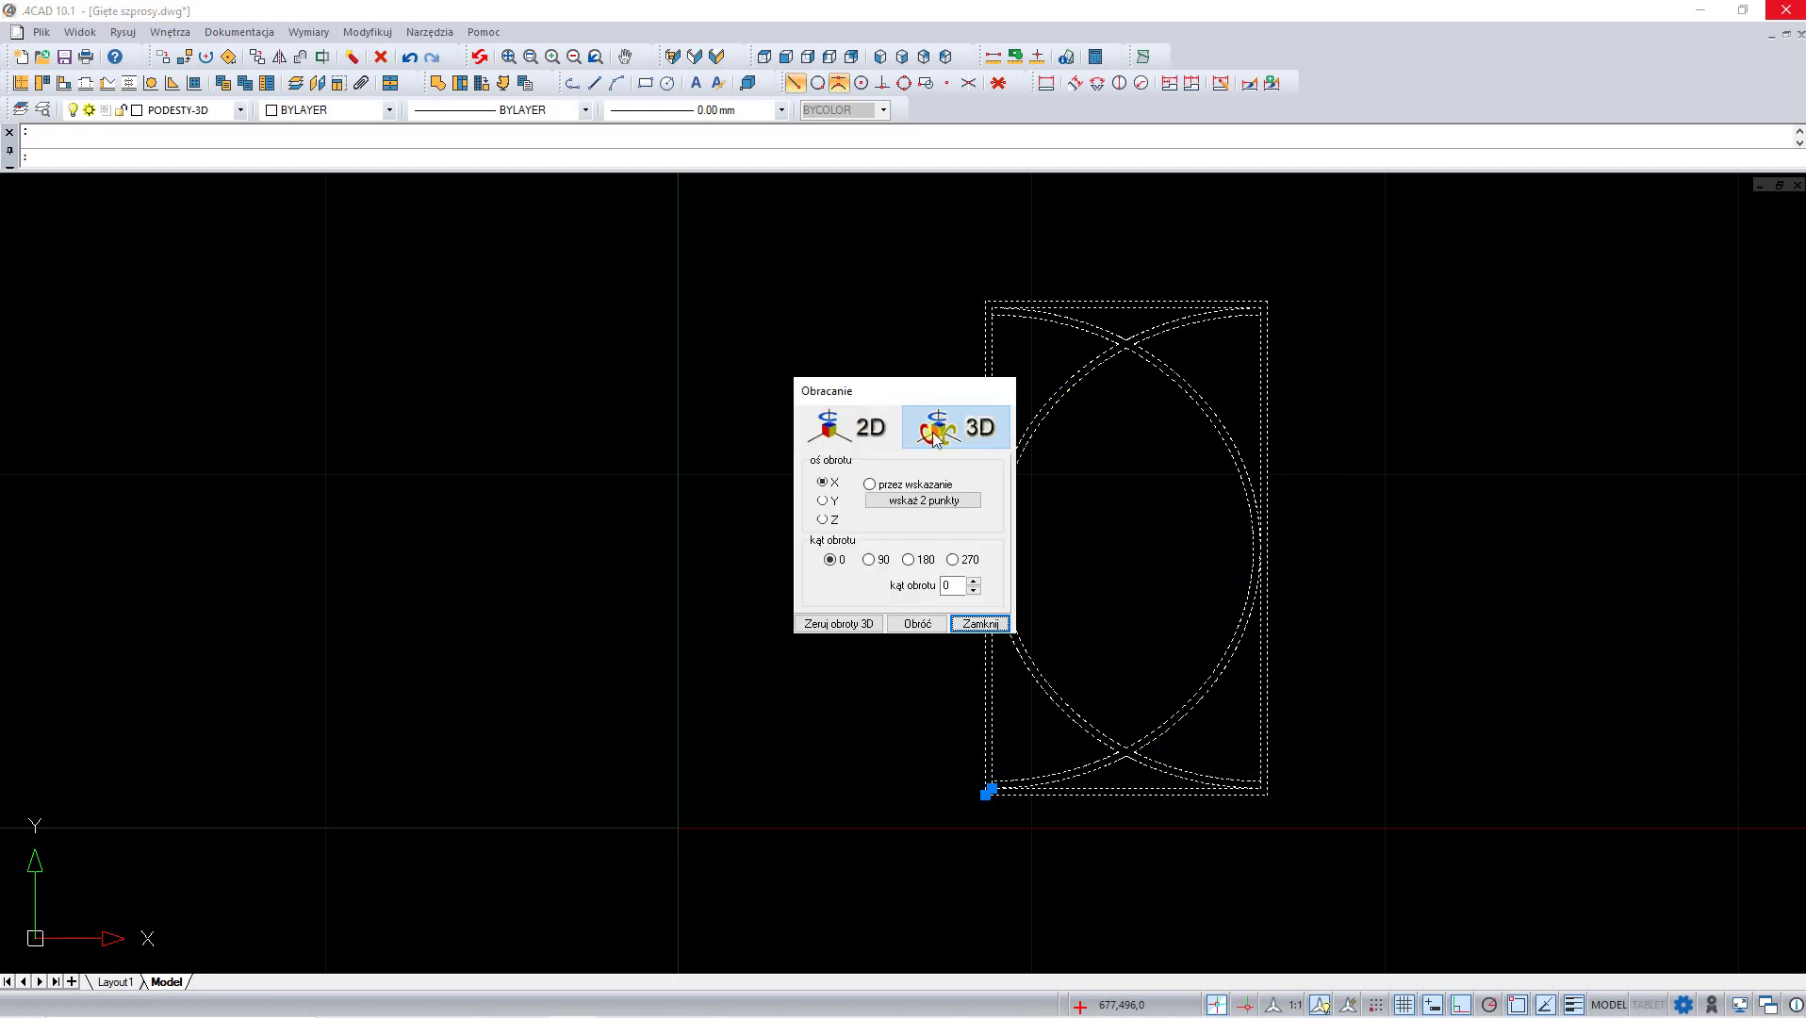
{"action": "left_click", "coordinate": [870, 563]}
{"action": "left_click", "coordinate": [917, 624]}
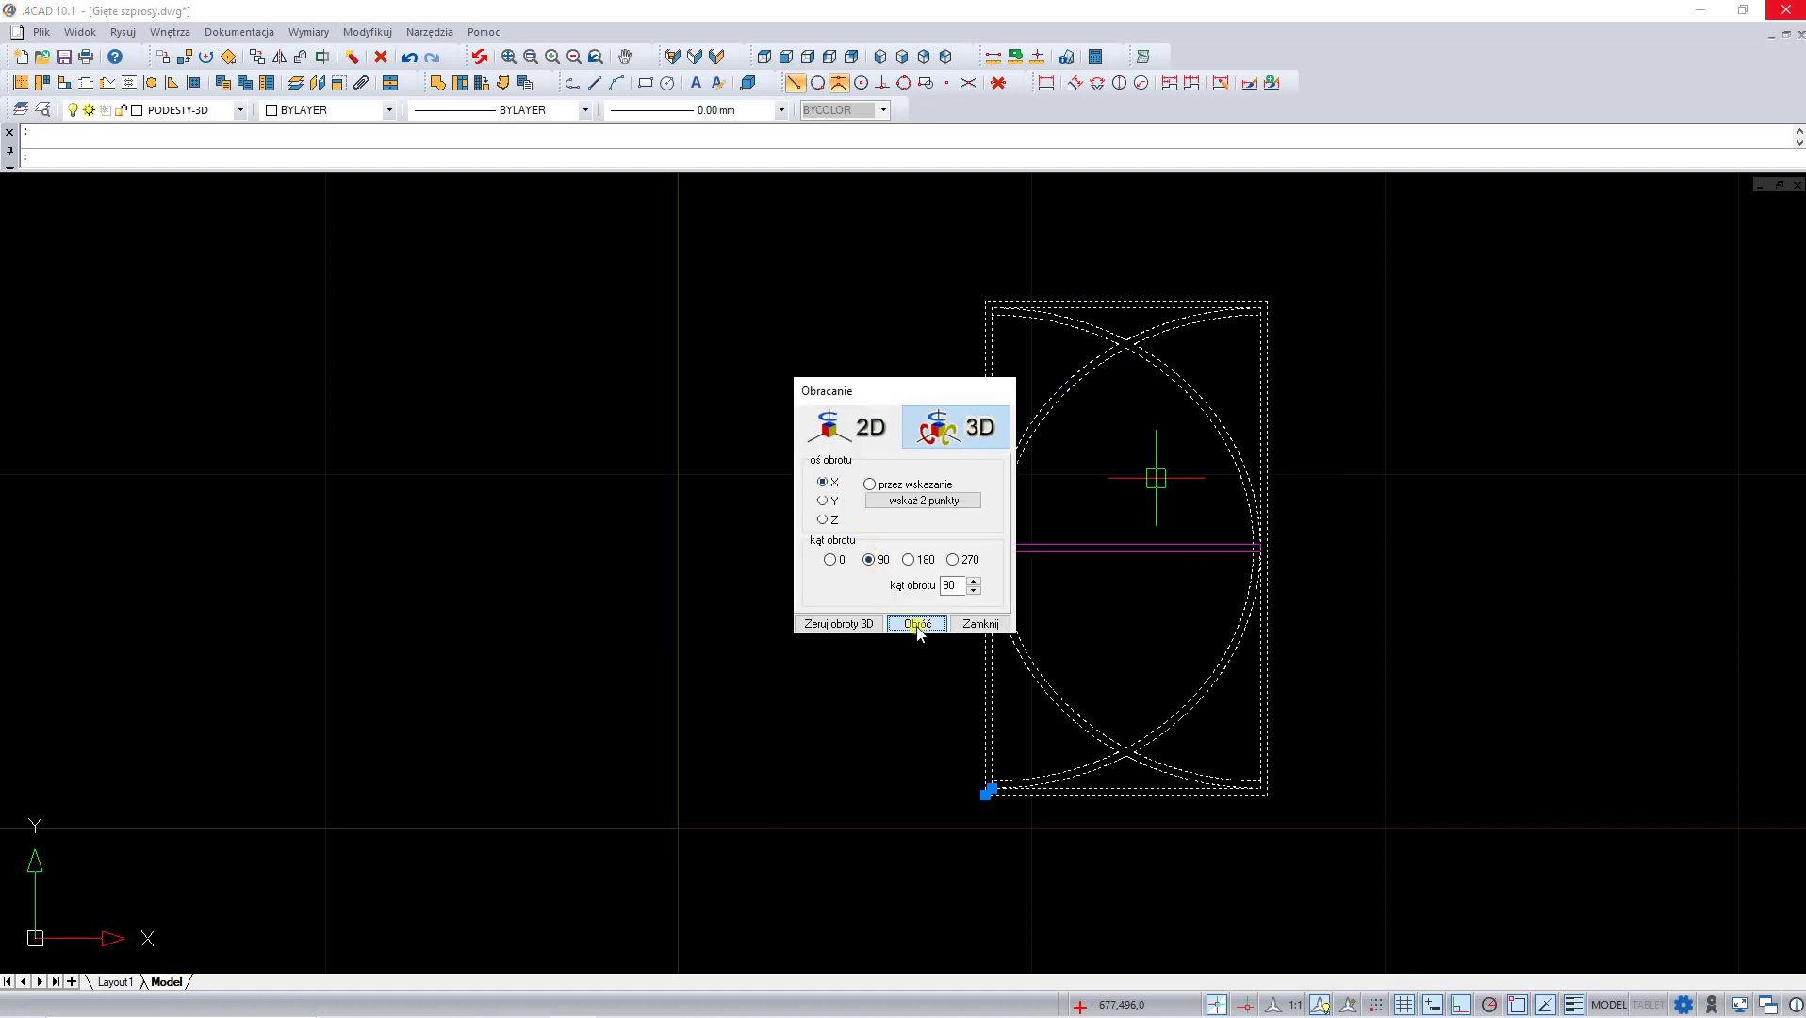
{"action": "left_click", "coordinate": [965, 627]}
- Switch to the isometric view to see the upright frame
{"action": "left_click", "coordinate": [880, 56]}
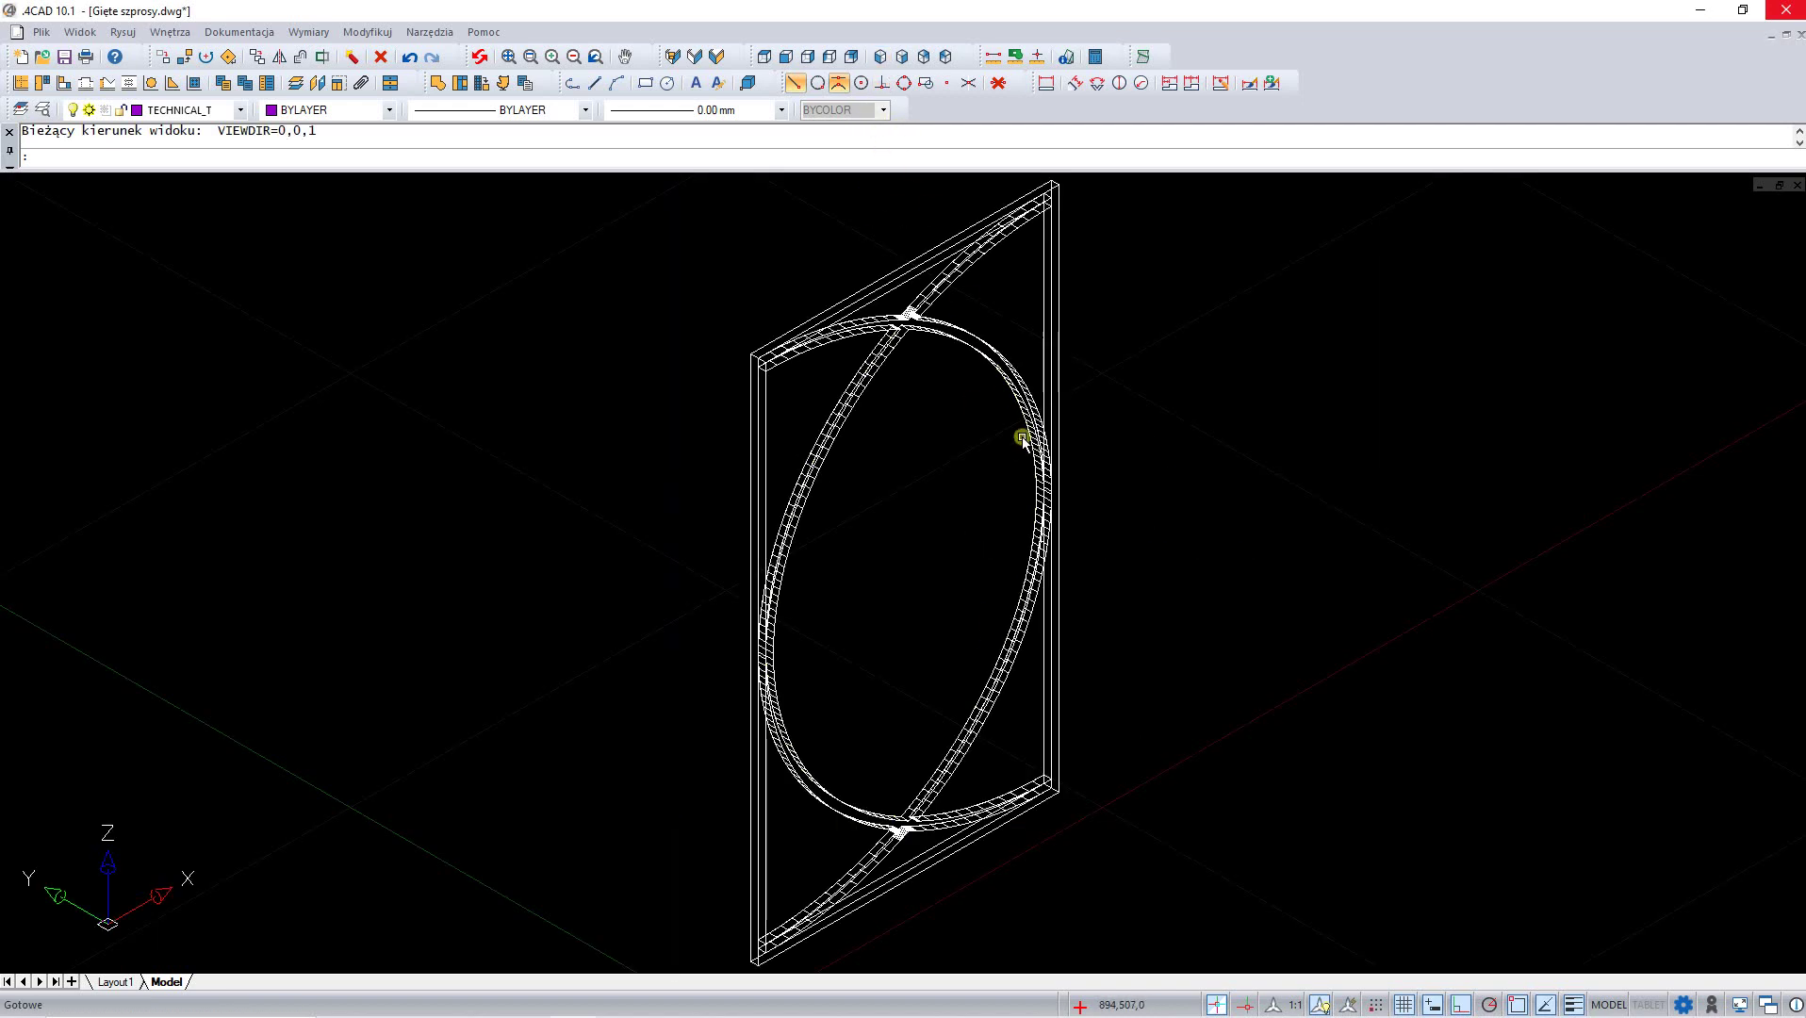
{"action": "left_click", "coordinate": [1014, 447]}
{"action": "left_click", "coordinate": [1067, 517]}
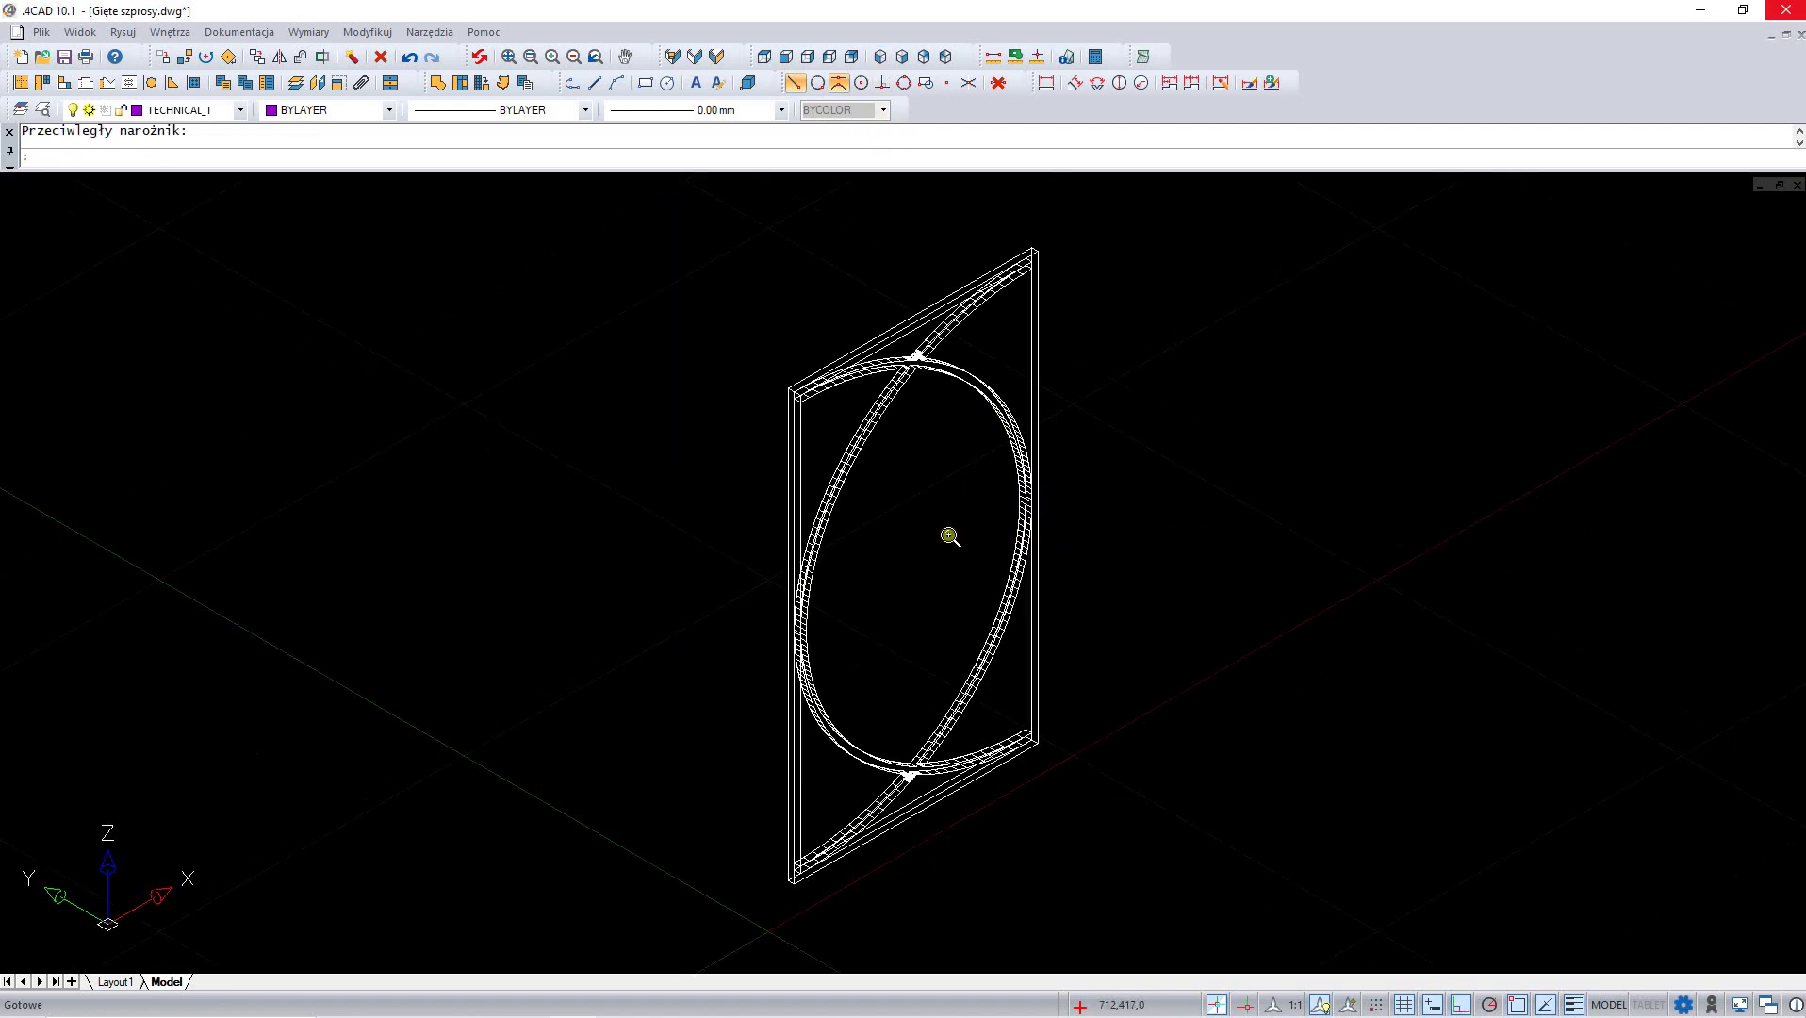
{"action": "scroll", "coordinate": [951, 531], "scroll_direction": "down", "scroll_amount": 1}
- Show the RAL colour materials in the visualisation with Zmień globalnie enabled
{"action": "left_click", "coordinate": [716, 59]}
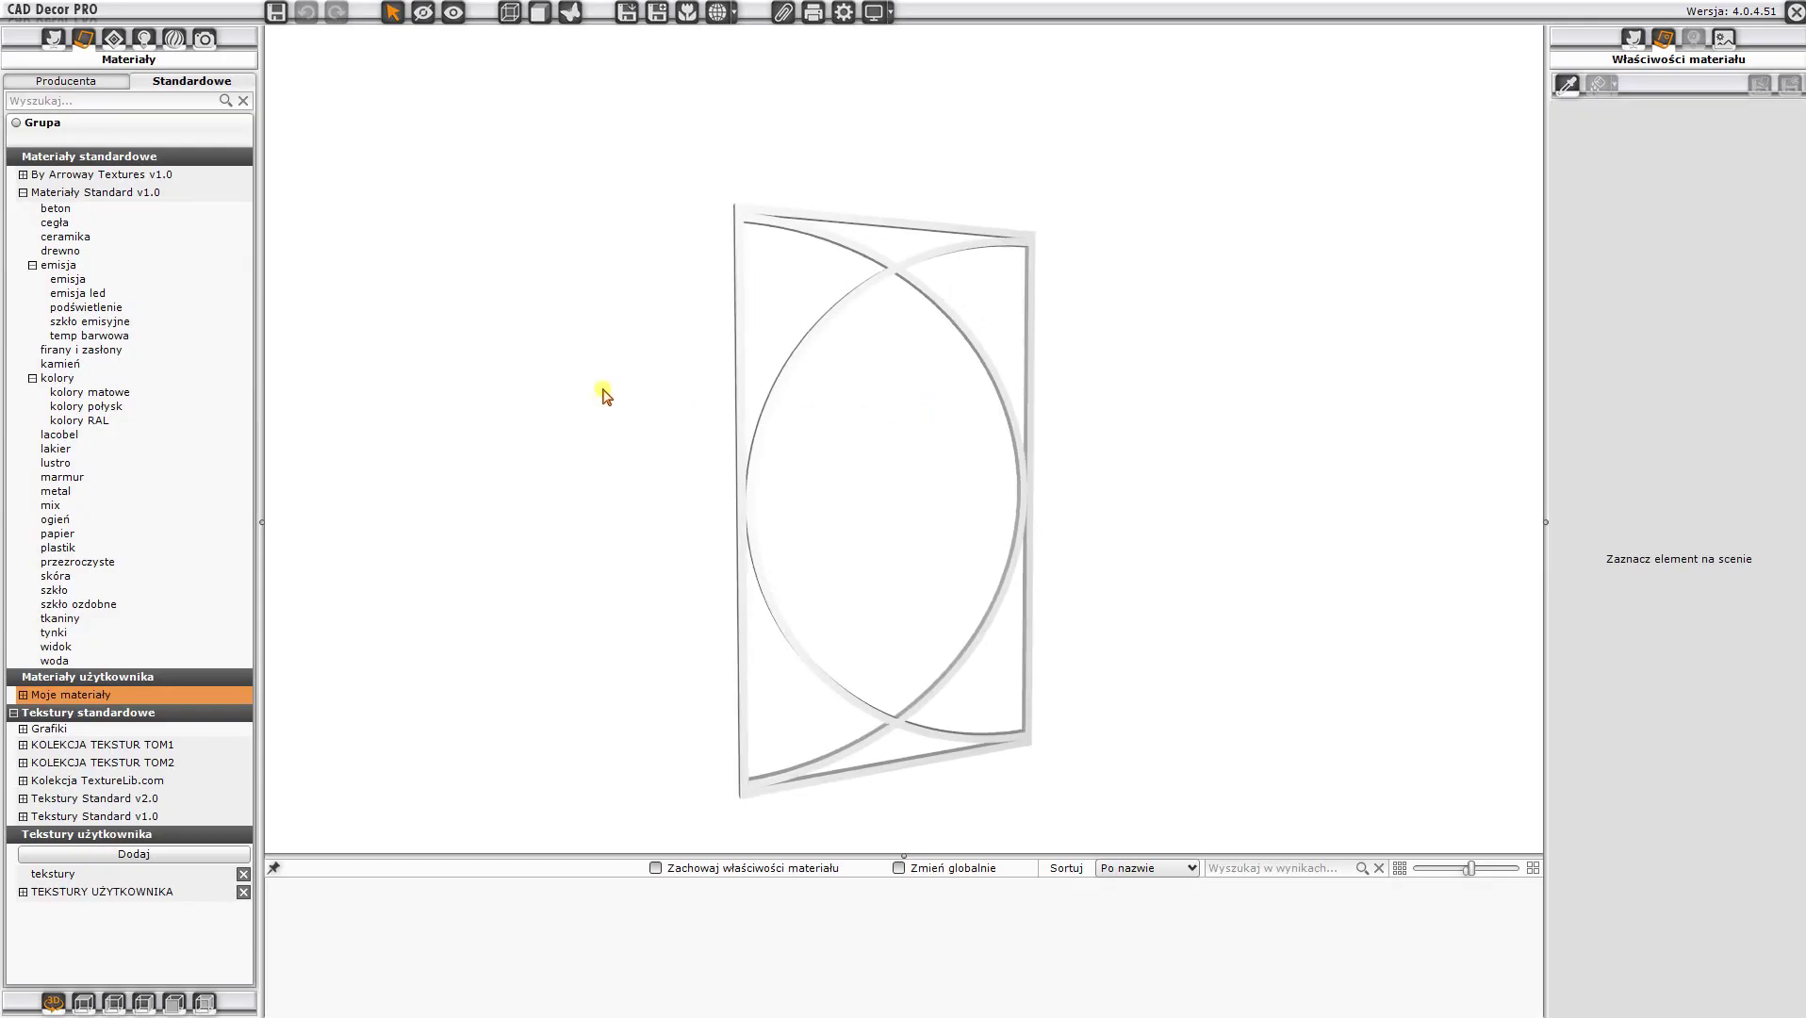
{"action": "left_click", "coordinate": [82, 421]}
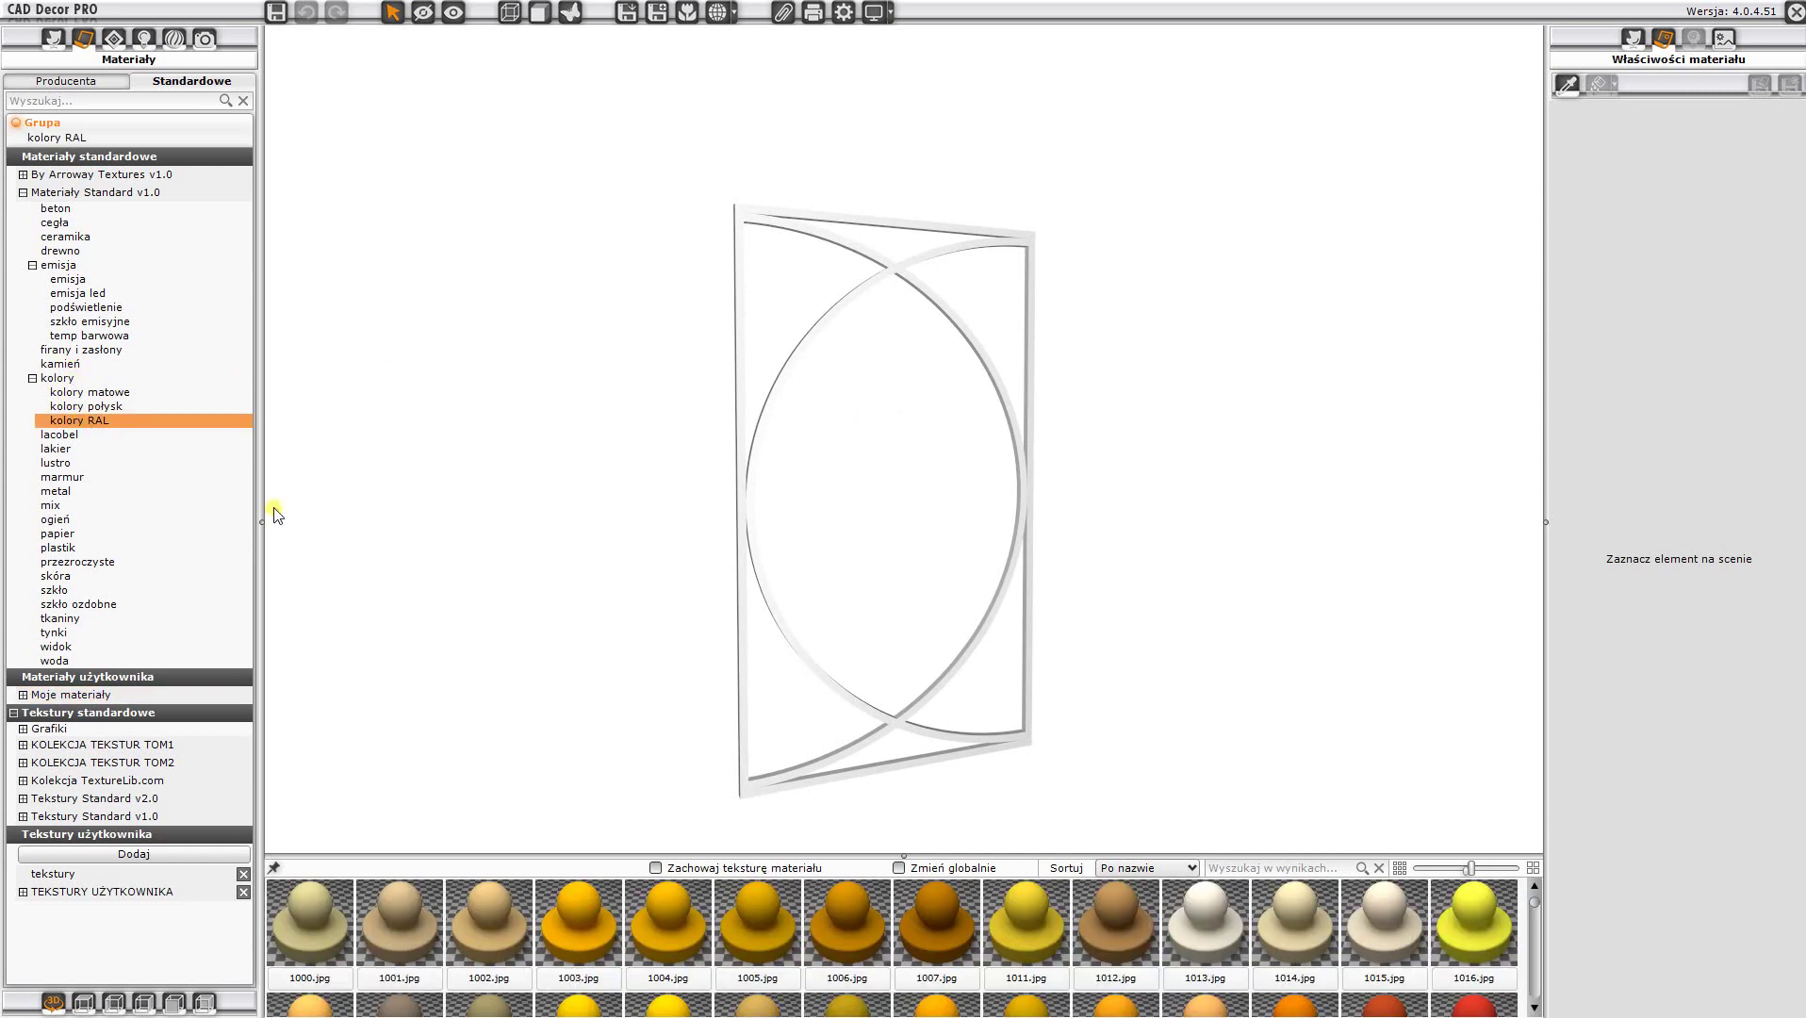
{"action": "left_click", "coordinate": [899, 867]}
- Apply the navy RAL 5000 material to the frame and close the visualisation
{"action": "scroll", "coordinate": [917, 939], "scroll_direction": "down", "scroll_amount": 2}
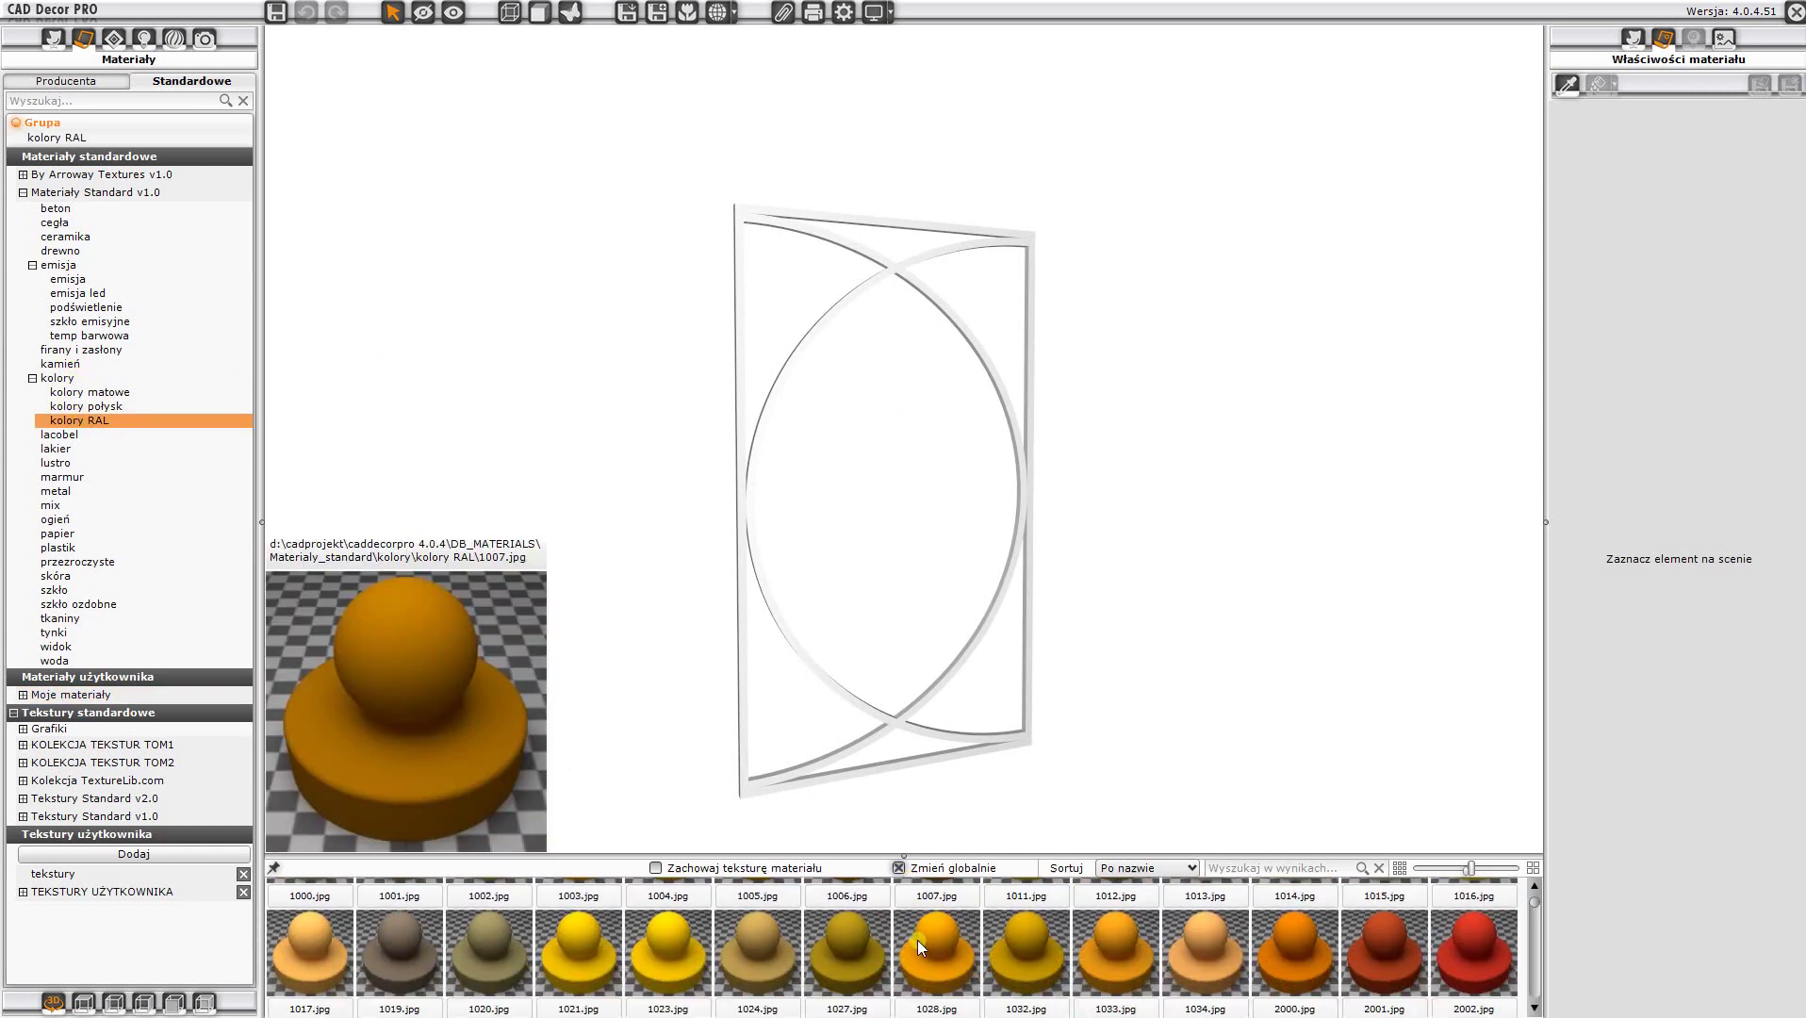
{"action": "scroll", "coordinate": [917, 939], "scroll_direction": "down", "scroll_amount": 2}
{"action": "scroll", "coordinate": [917, 939], "scroll_direction": "down", "scroll_amount": 2}
{"action": "scroll", "coordinate": [916, 940], "scroll_direction": "down", "scroll_amount": 1}
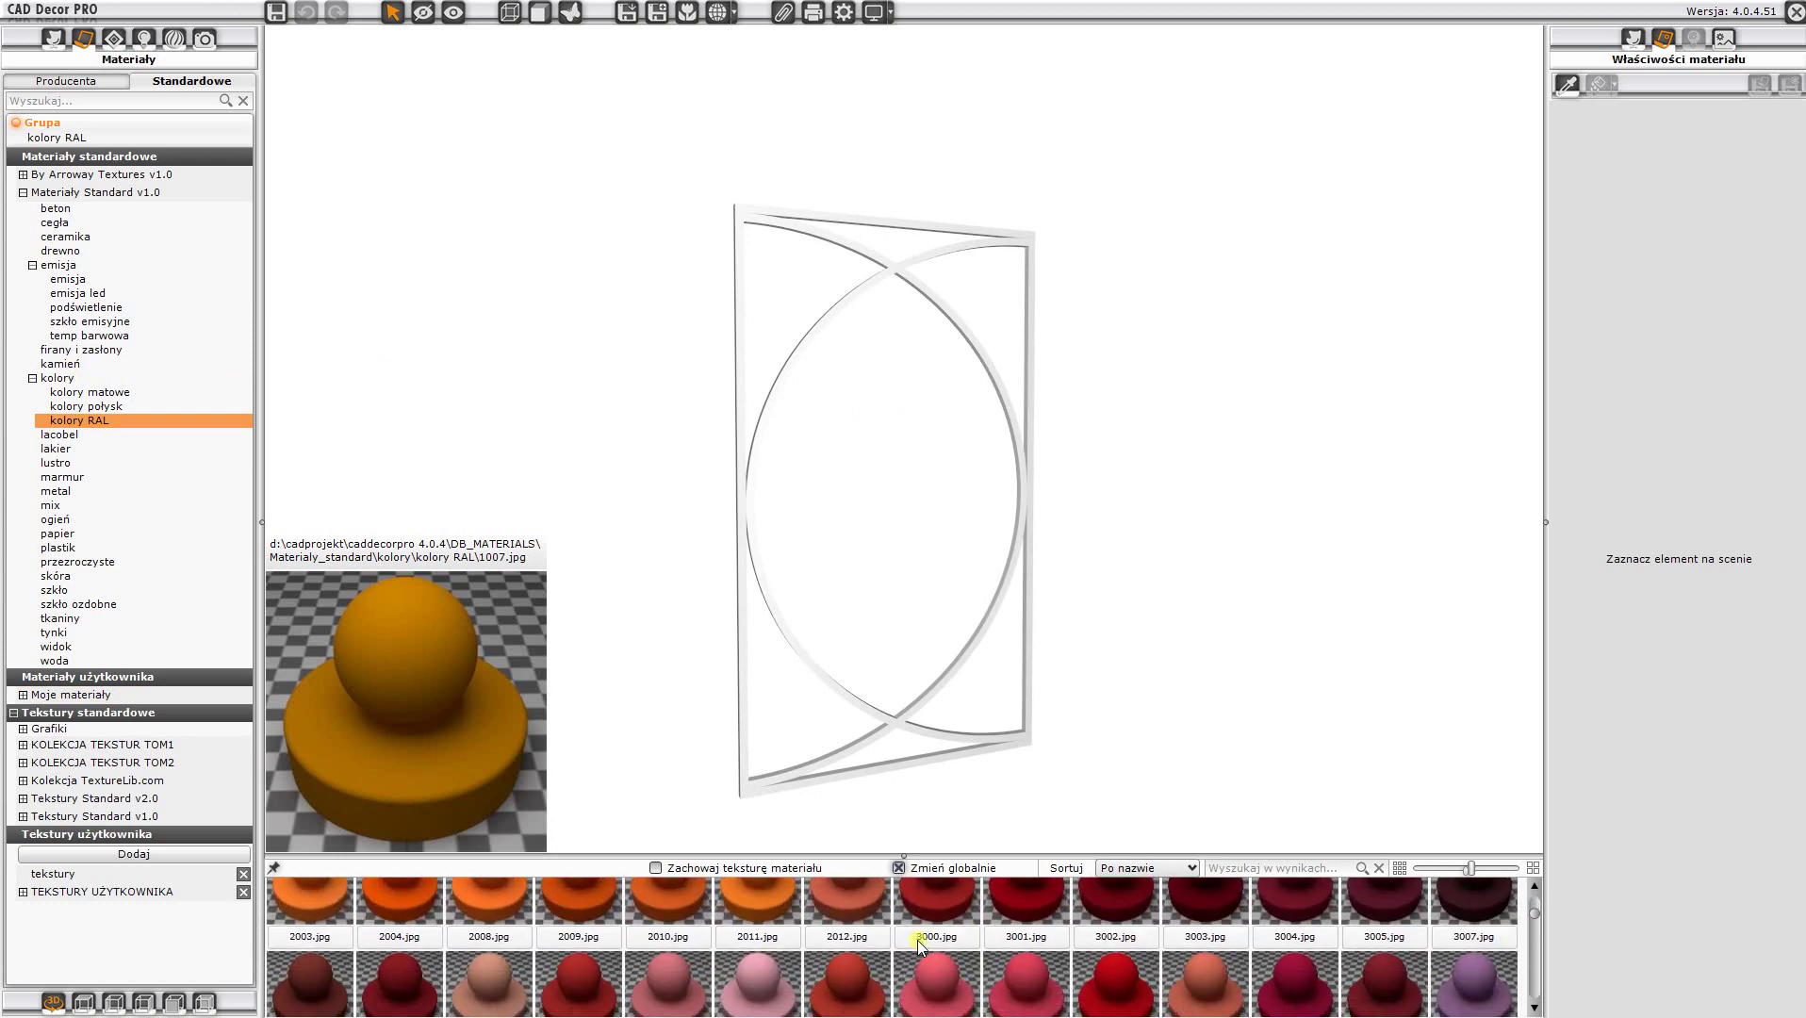
{"action": "scroll", "coordinate": [921, 940], "scroll_direction": "down", "scroll_amount": 3}
{"action": "scroll", "coordinate": [921, 940], "scroll_direction": "down", "scroll_amount": 3}
{"action": "mouse_move", "coordinate": [1059, 957]}
{"action": "left_mouse_down"}
{"action": "mouse_move", "coordinate": [956, 865]}
{"action": "mouse_move", "coordinate": [893, 722]}
{"action": "left_mouse_up"}
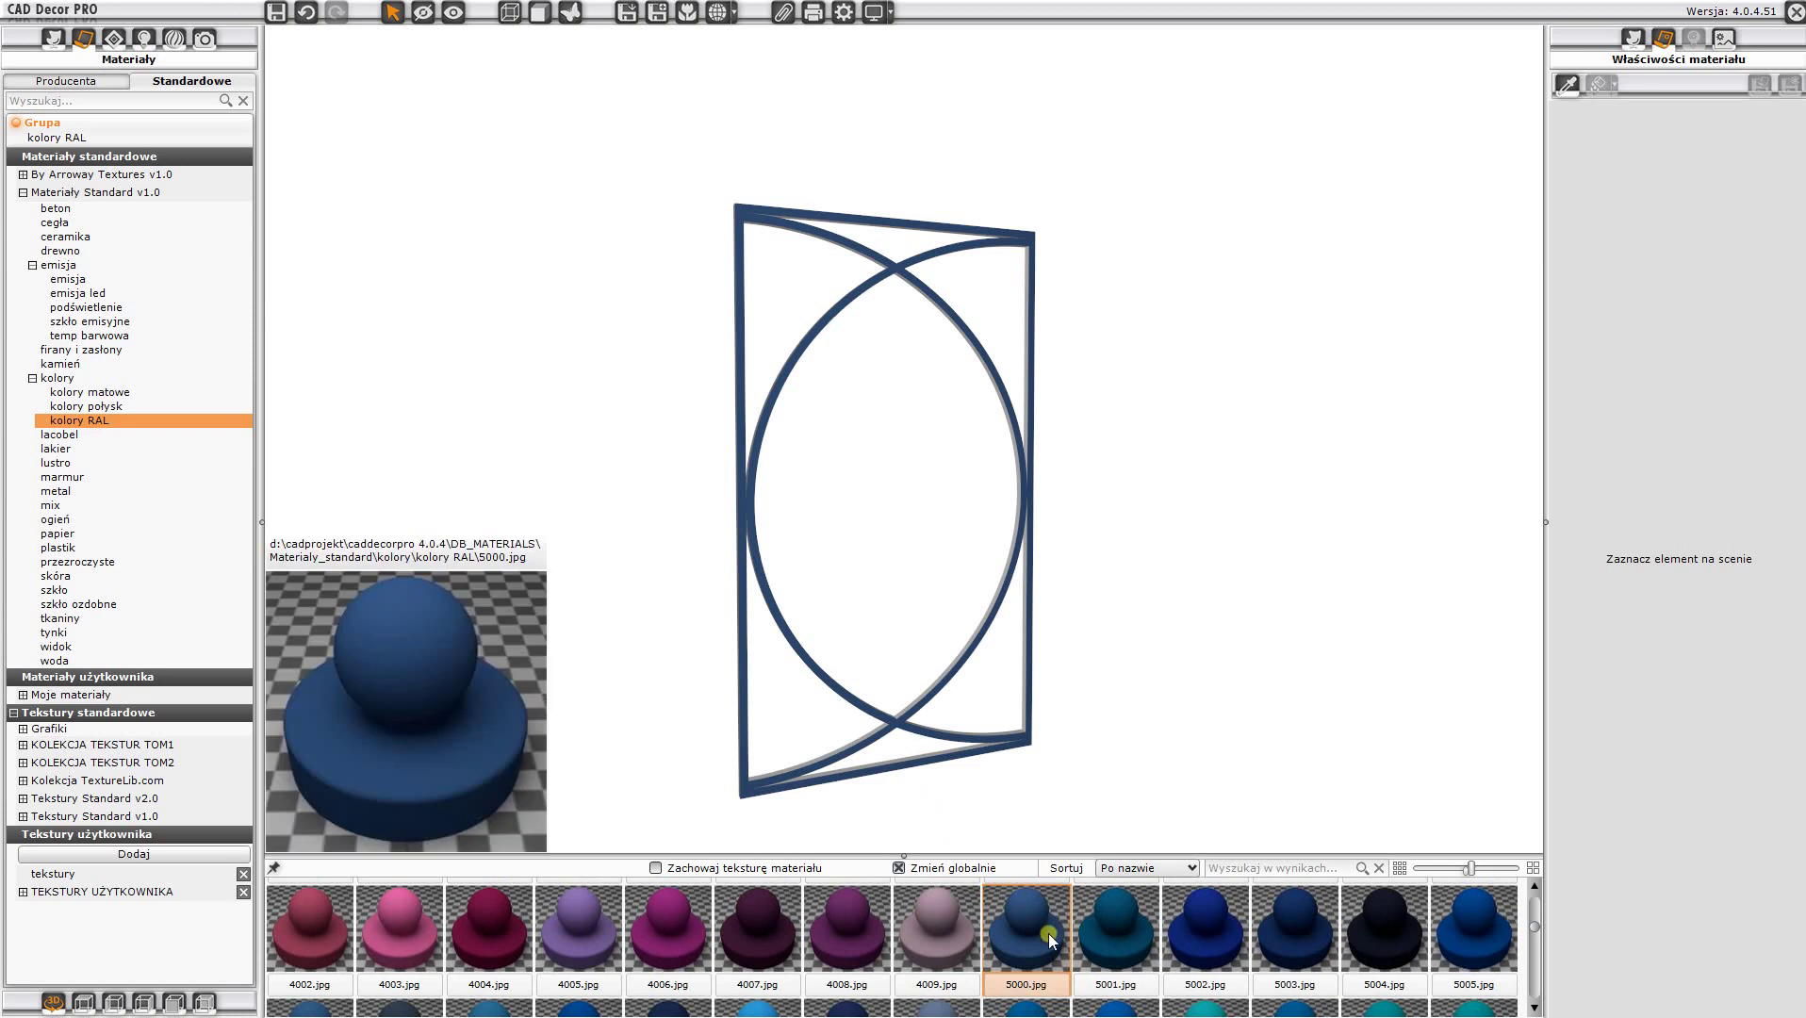
{"action": "left_click_drag", "start_coordinate": [1038, 947], "coordinate": [926, 702]}
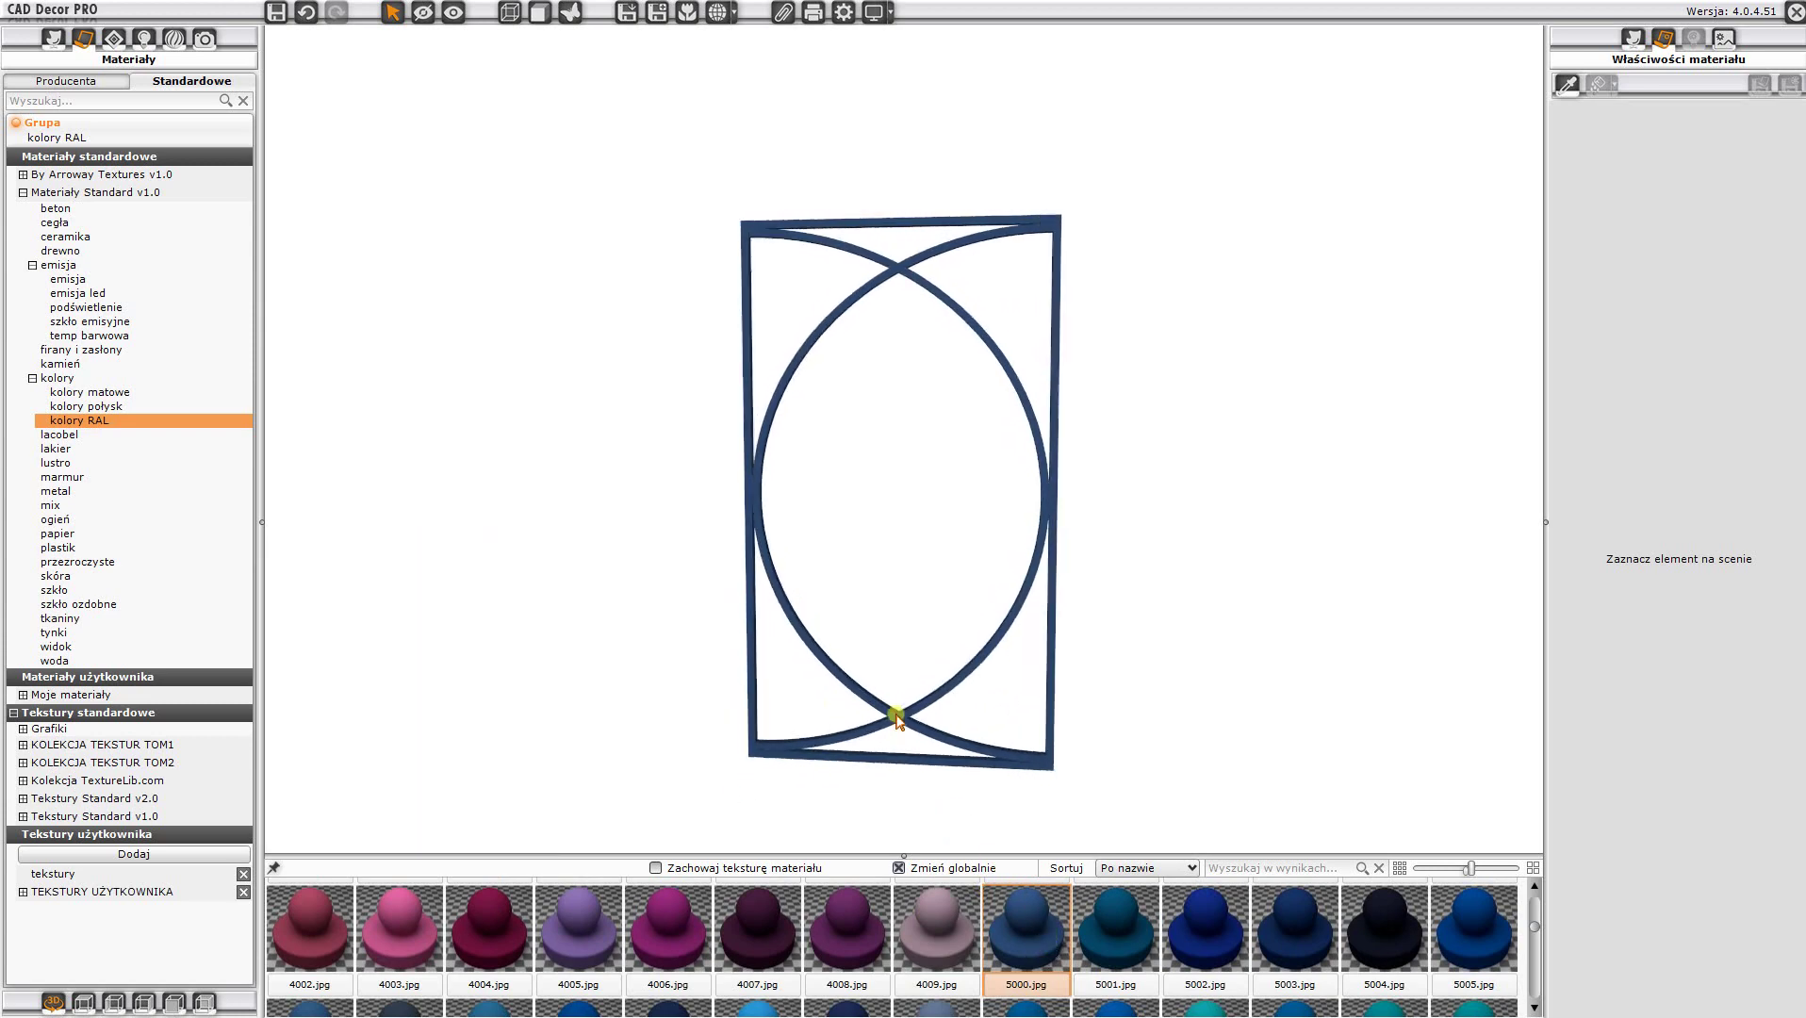
{"action": "left_click", "coordinate": [1793, 12]}
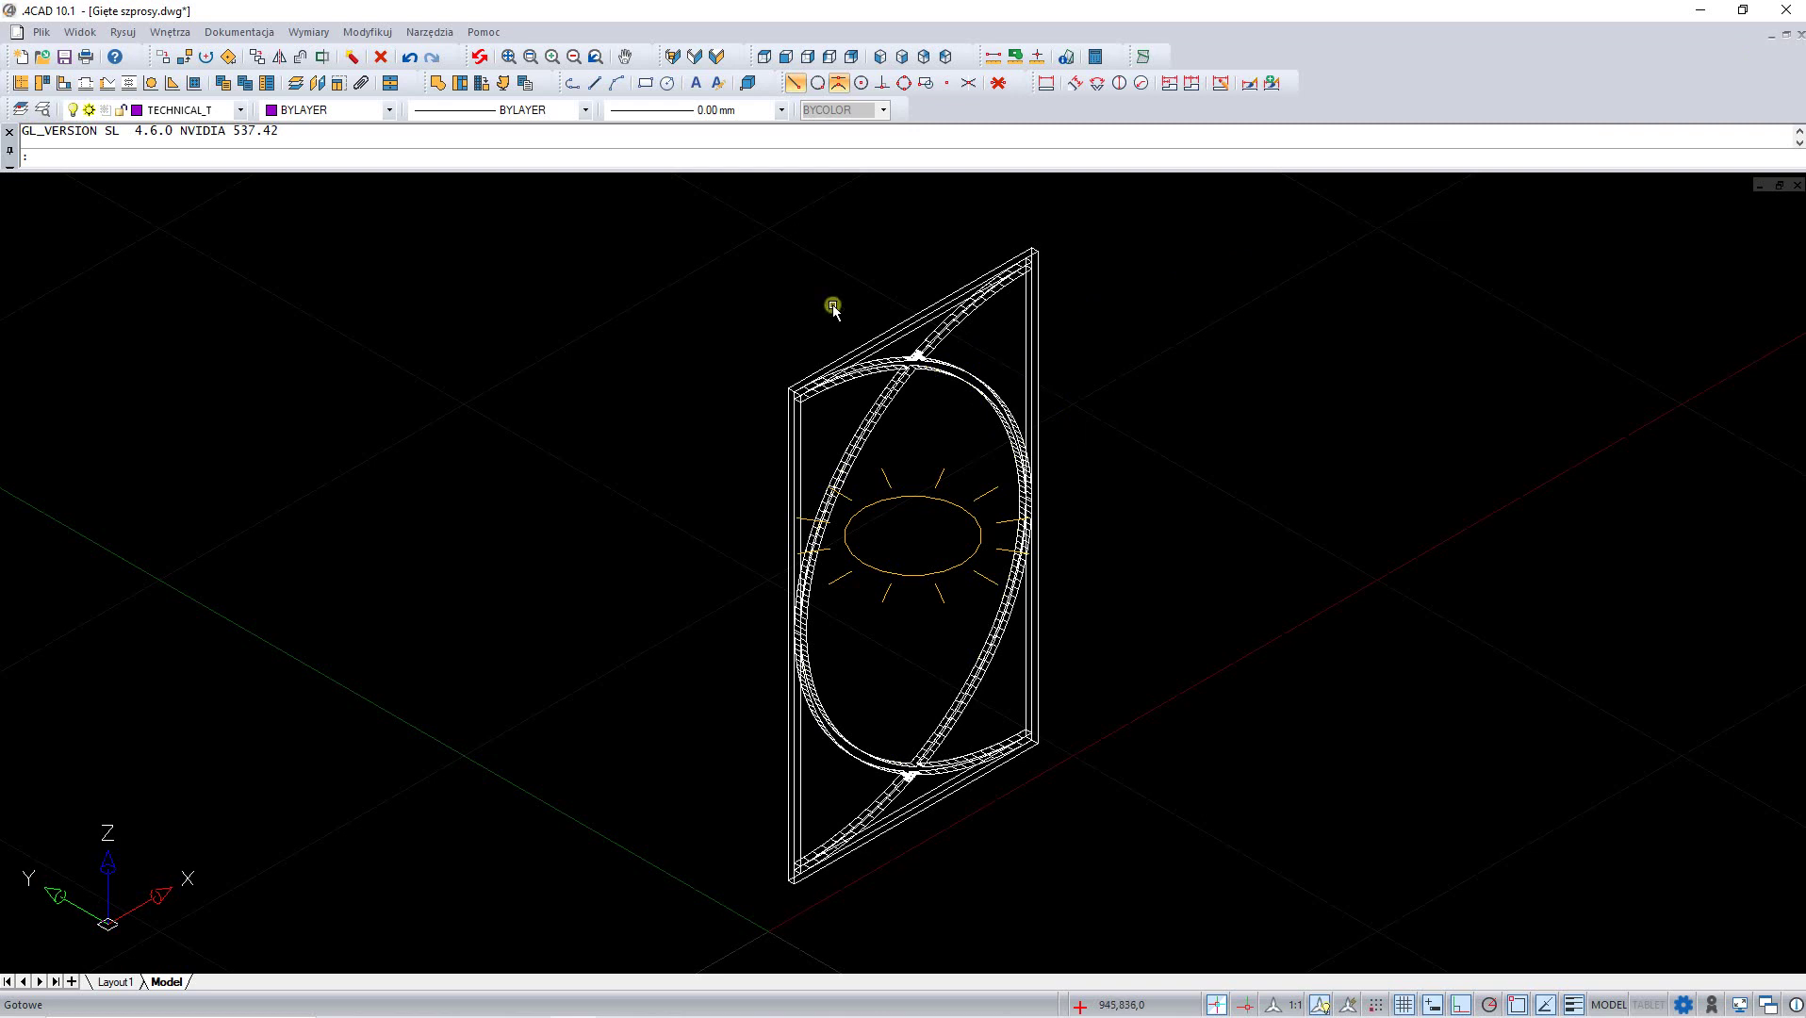
- Select the upright frame model and launch Konwerter for it
{"action": "left_click", "coordinate": [854, 368]}
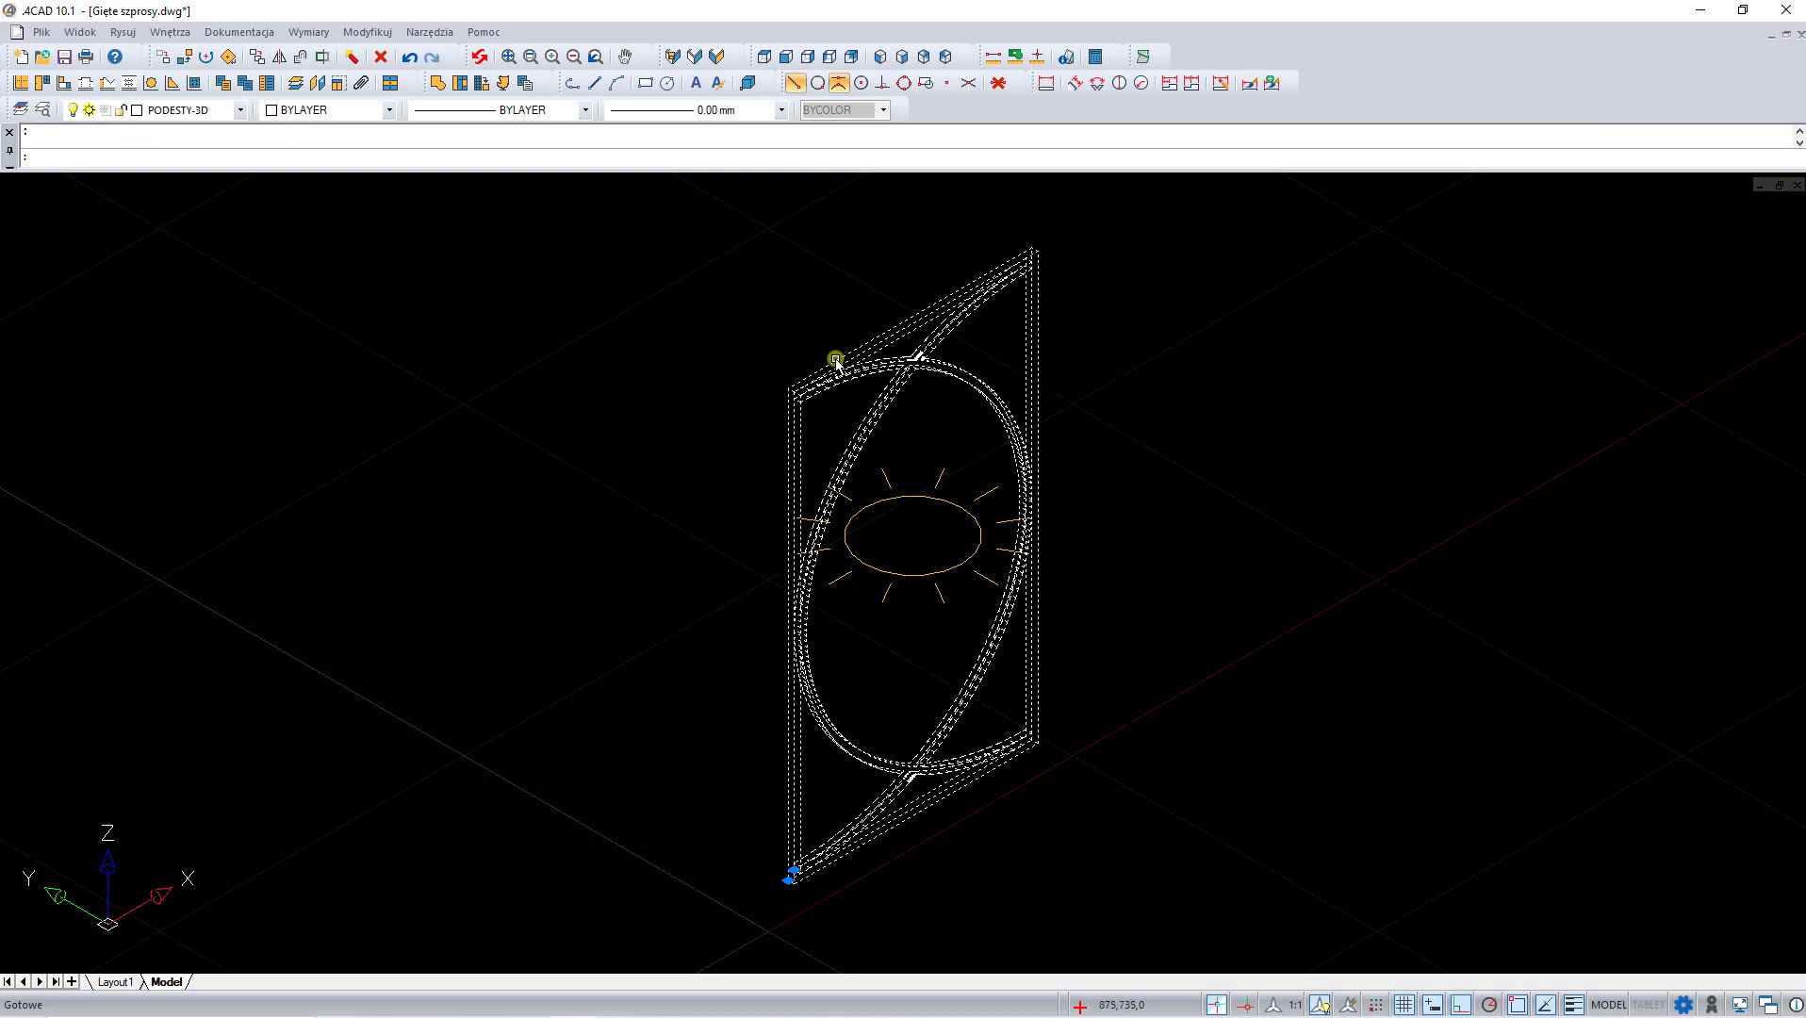
{"action": "left_click", "coordinate": [481, 85]}
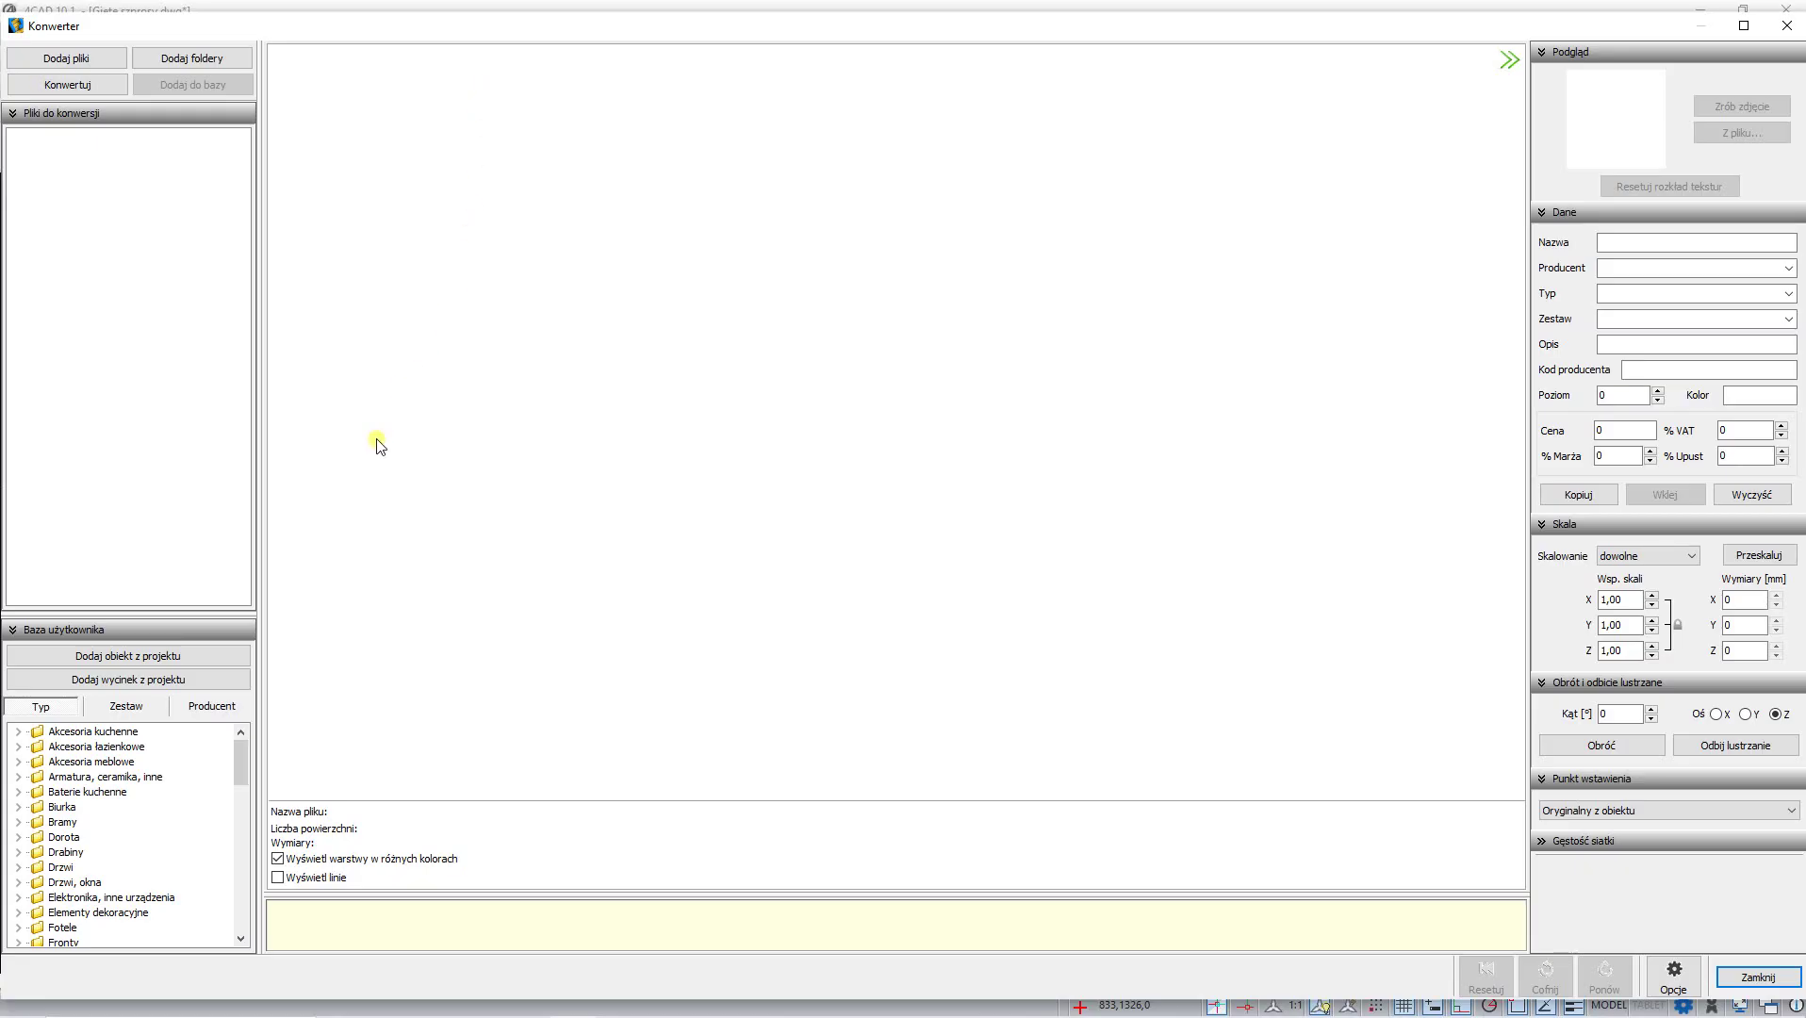
{"action": "left_click", "coordinate": [136, 680]}
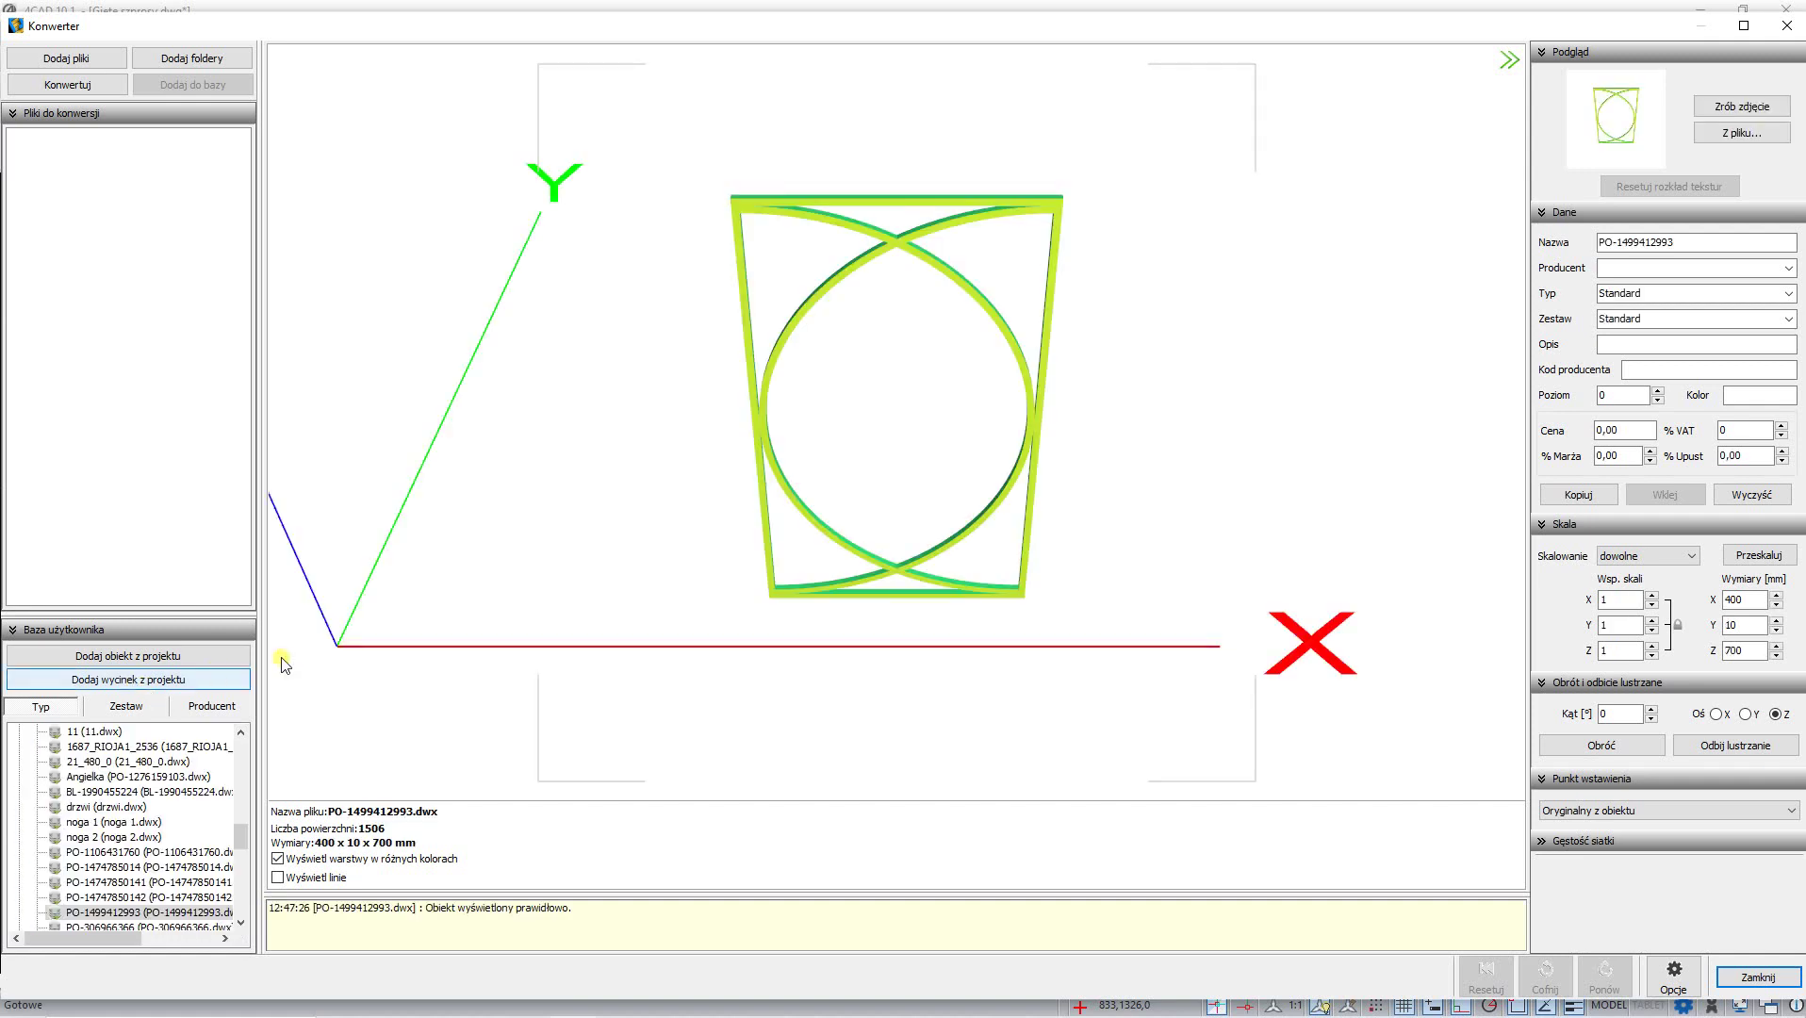
{"action": "left_click_drag", "start_coordinate": [650, 476], "coordinate": [778, 365]}
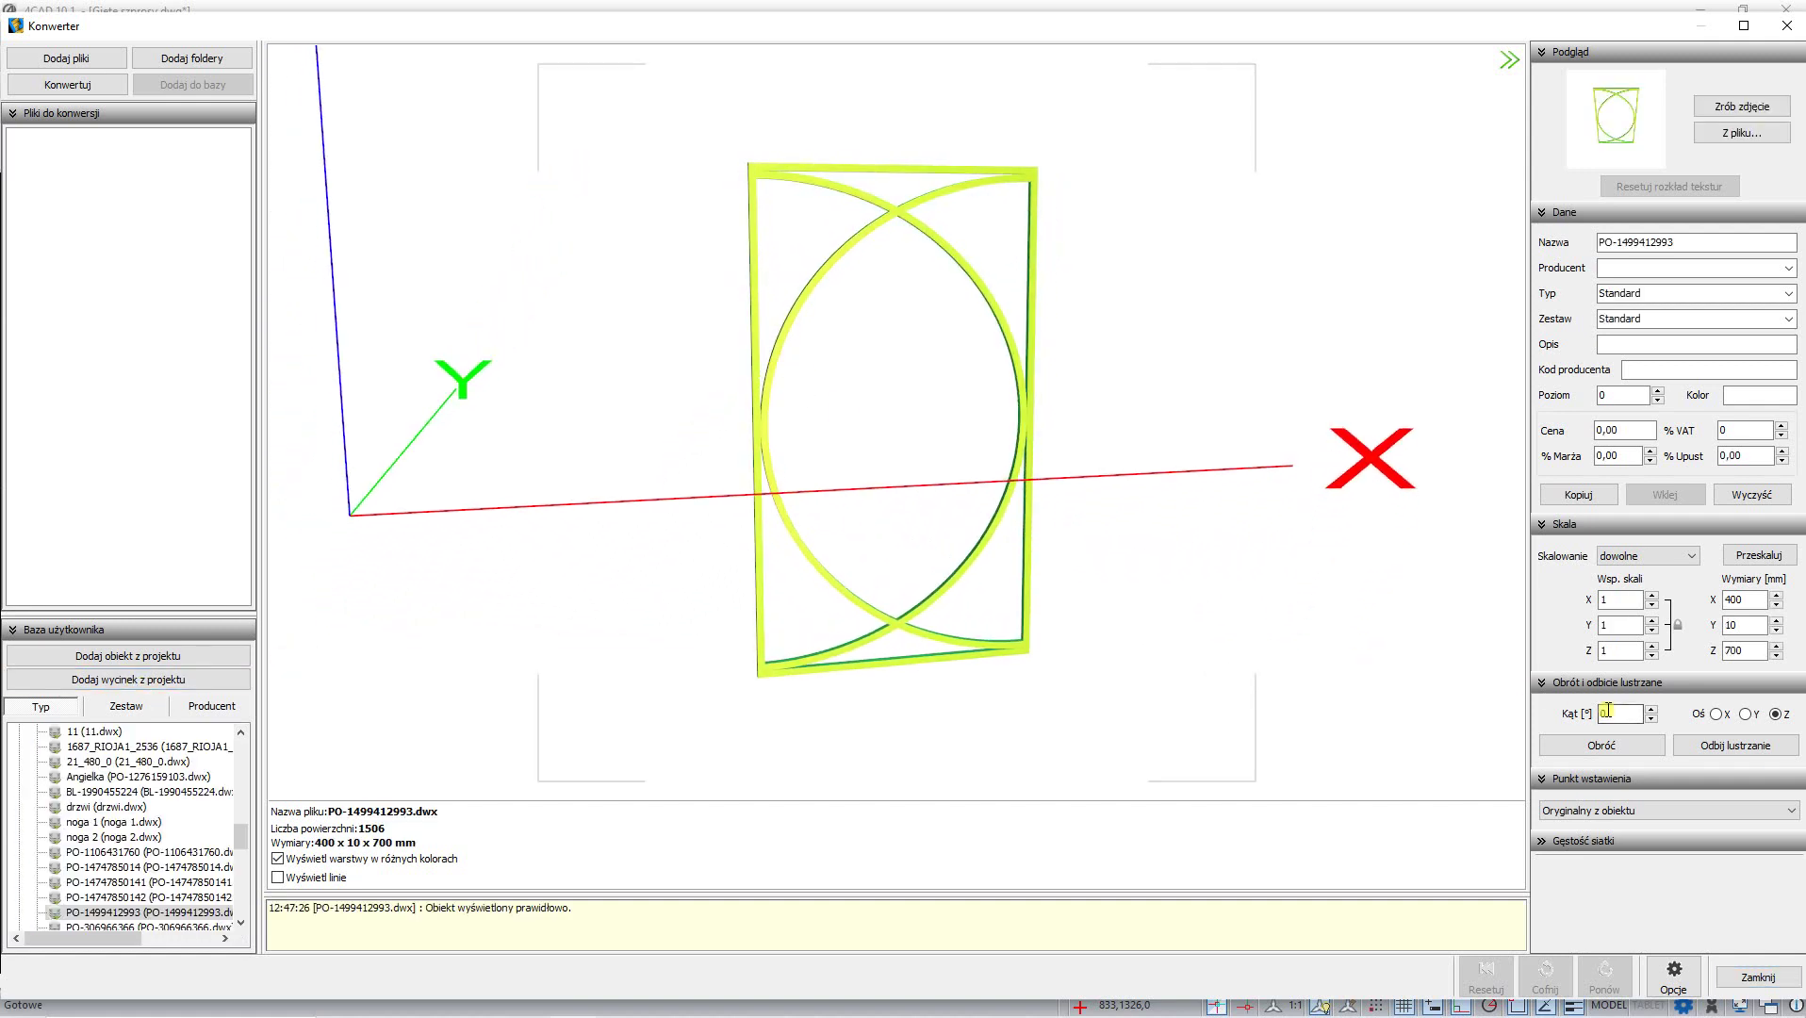
{"action": "left_click", "coordinate": [1795, 812]}
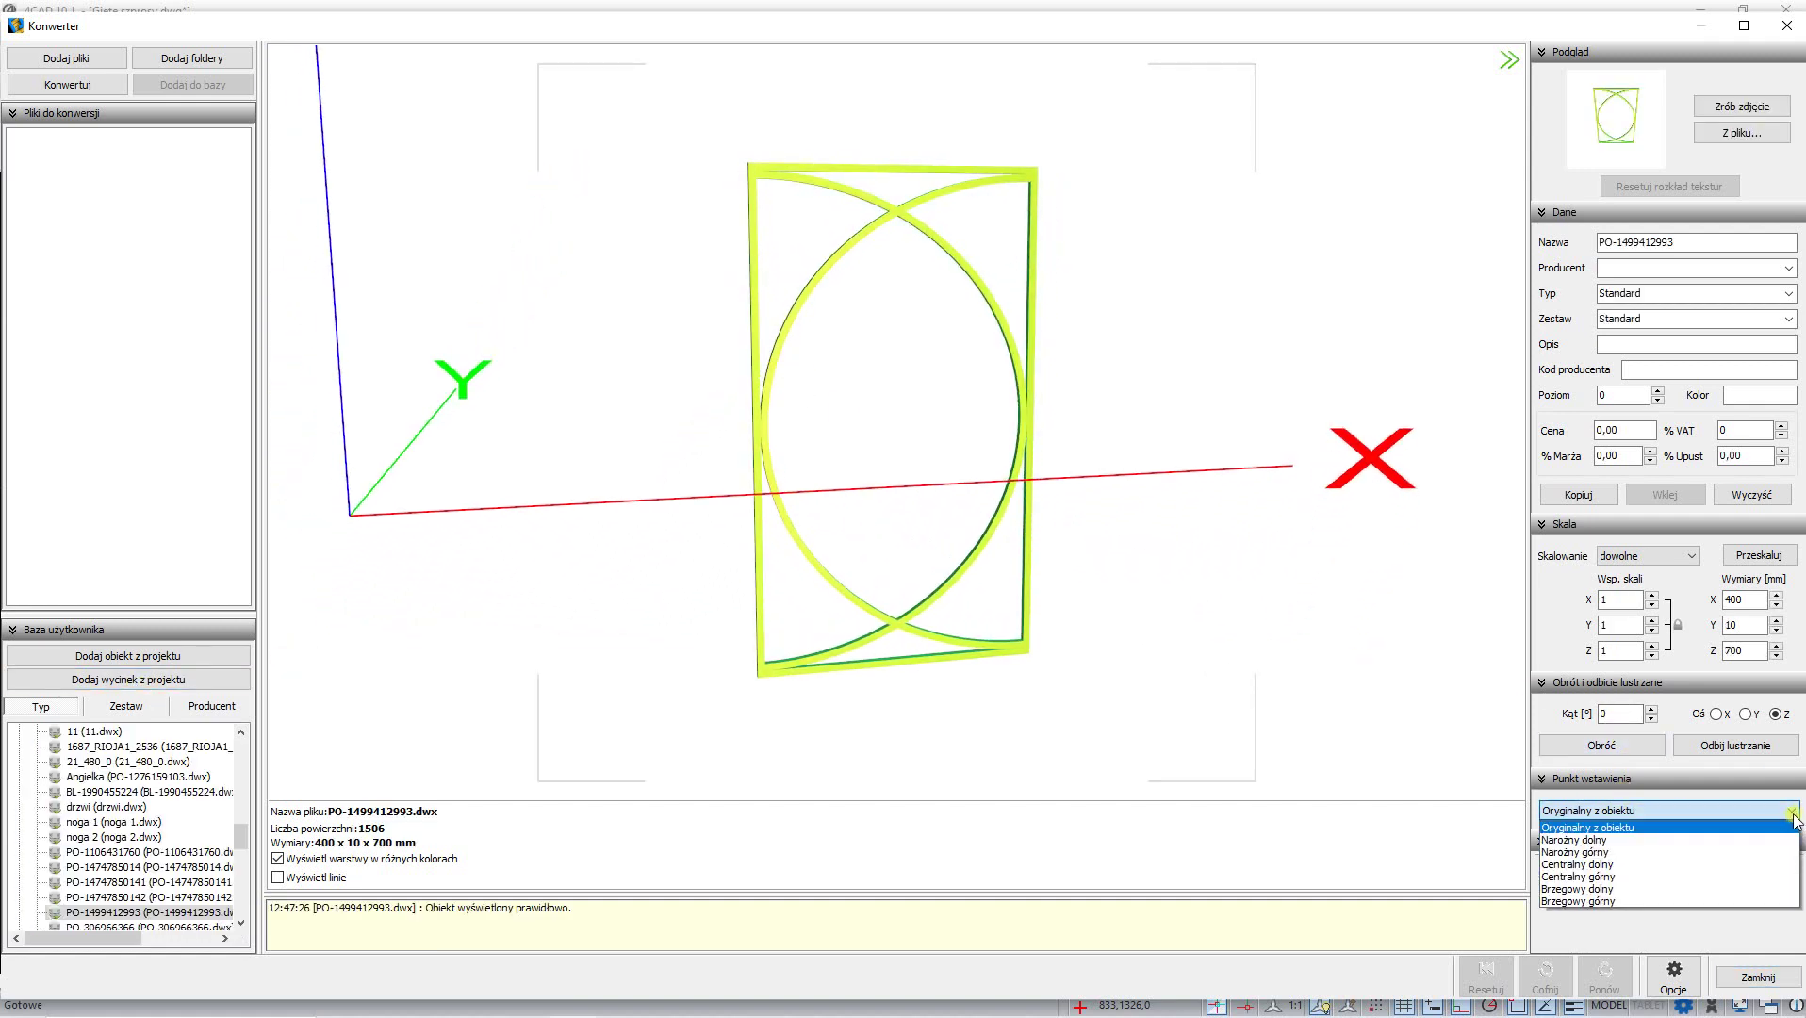
{"action": "left_click", "coordinate": [1601, 841]}
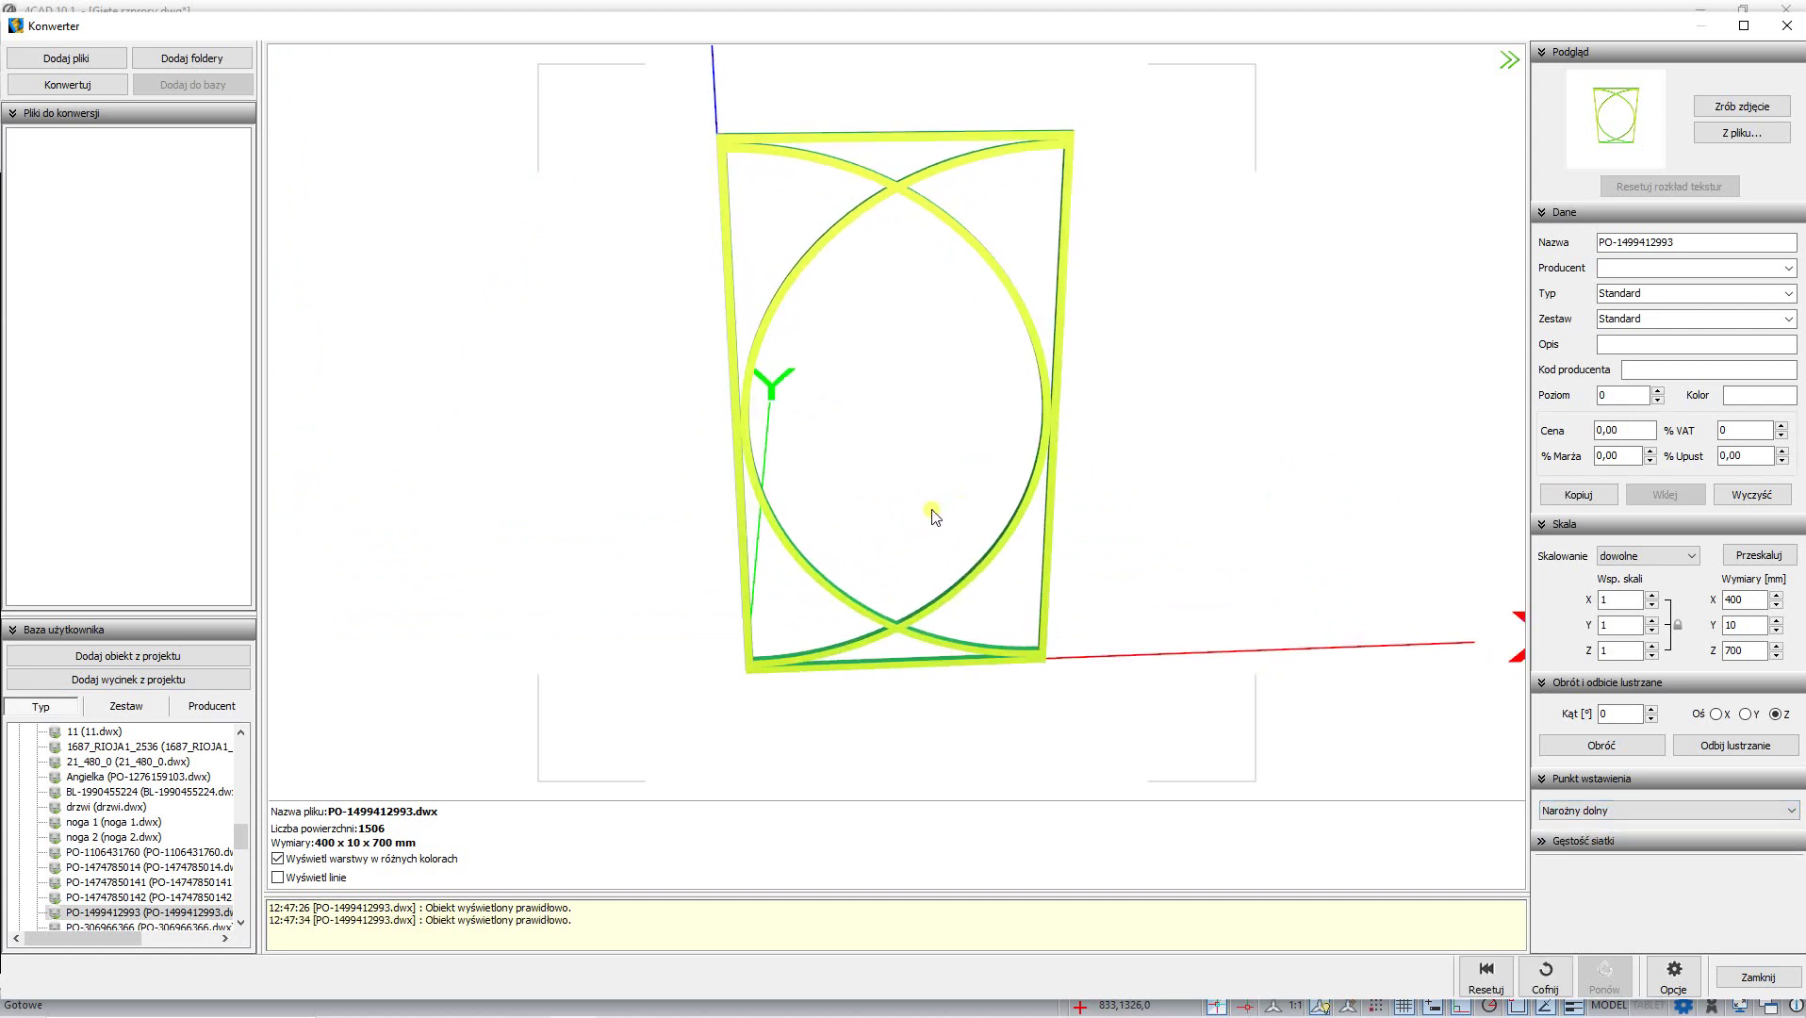
- Name the object 'szpros pionowy' and set its type to Szprosy
{"action": "key", "text": "ctrl+a"}
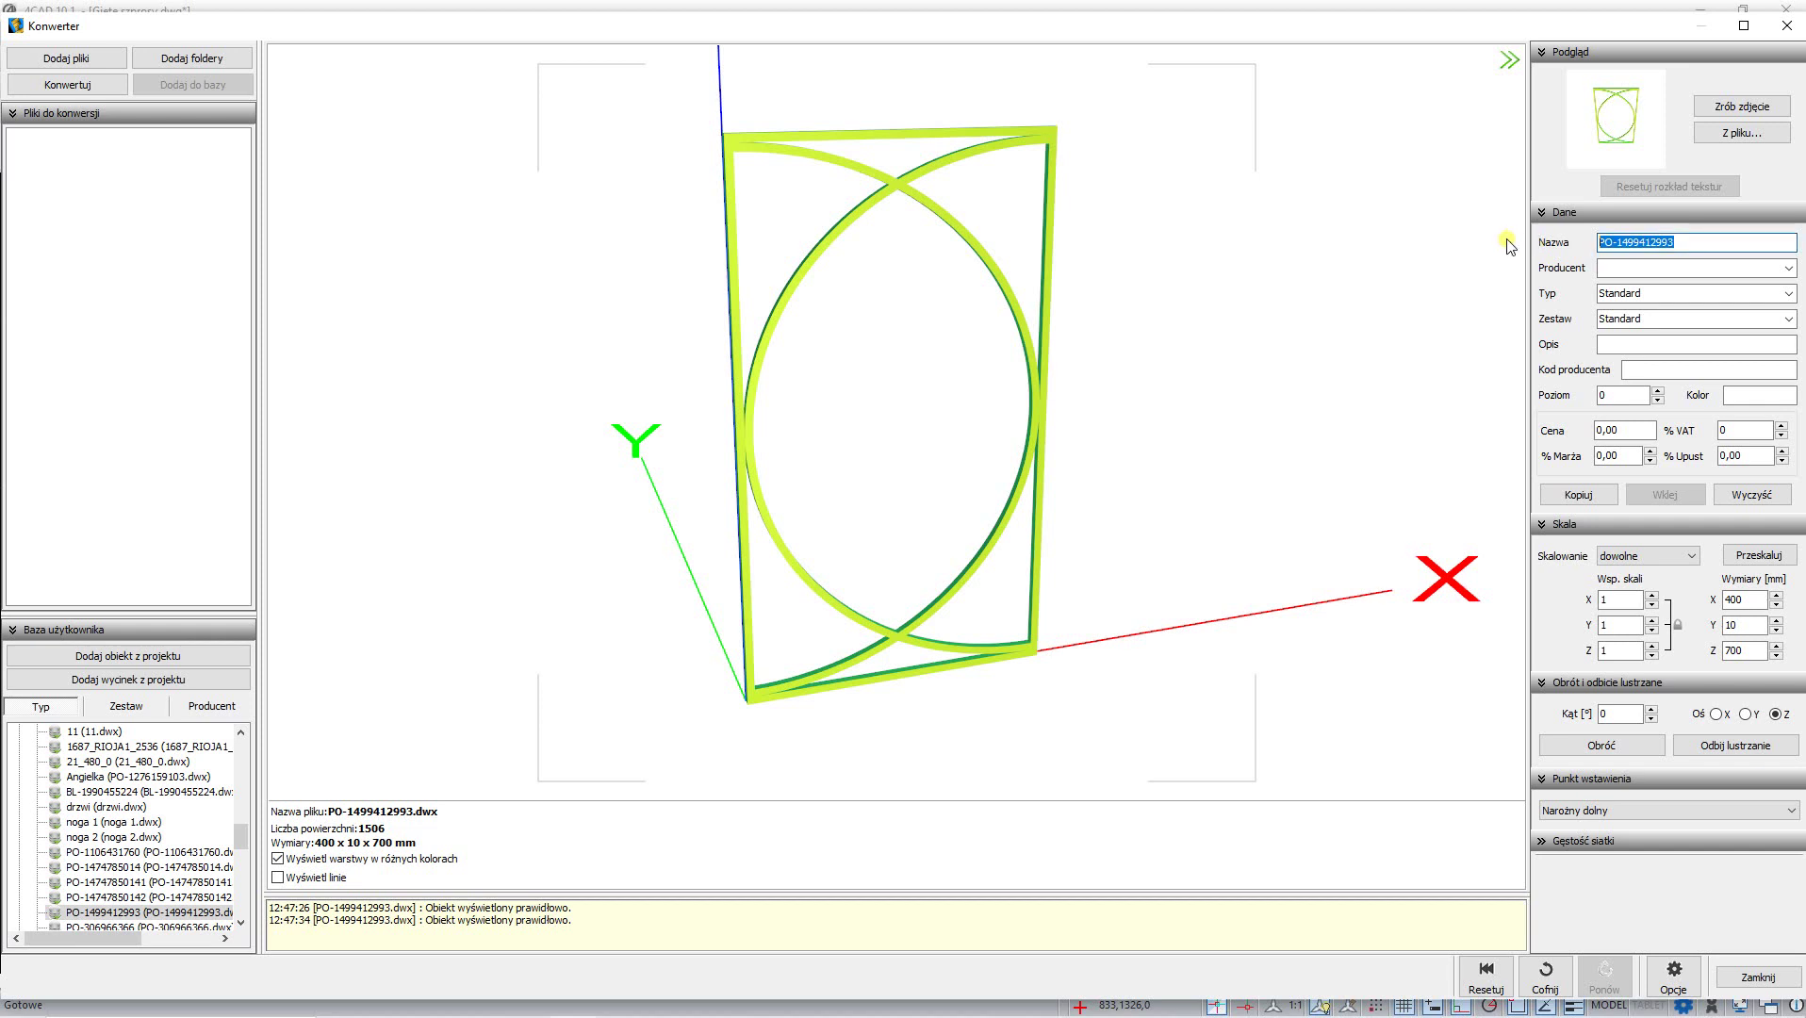
{"action": "type", "text": "szpros pionowy"}
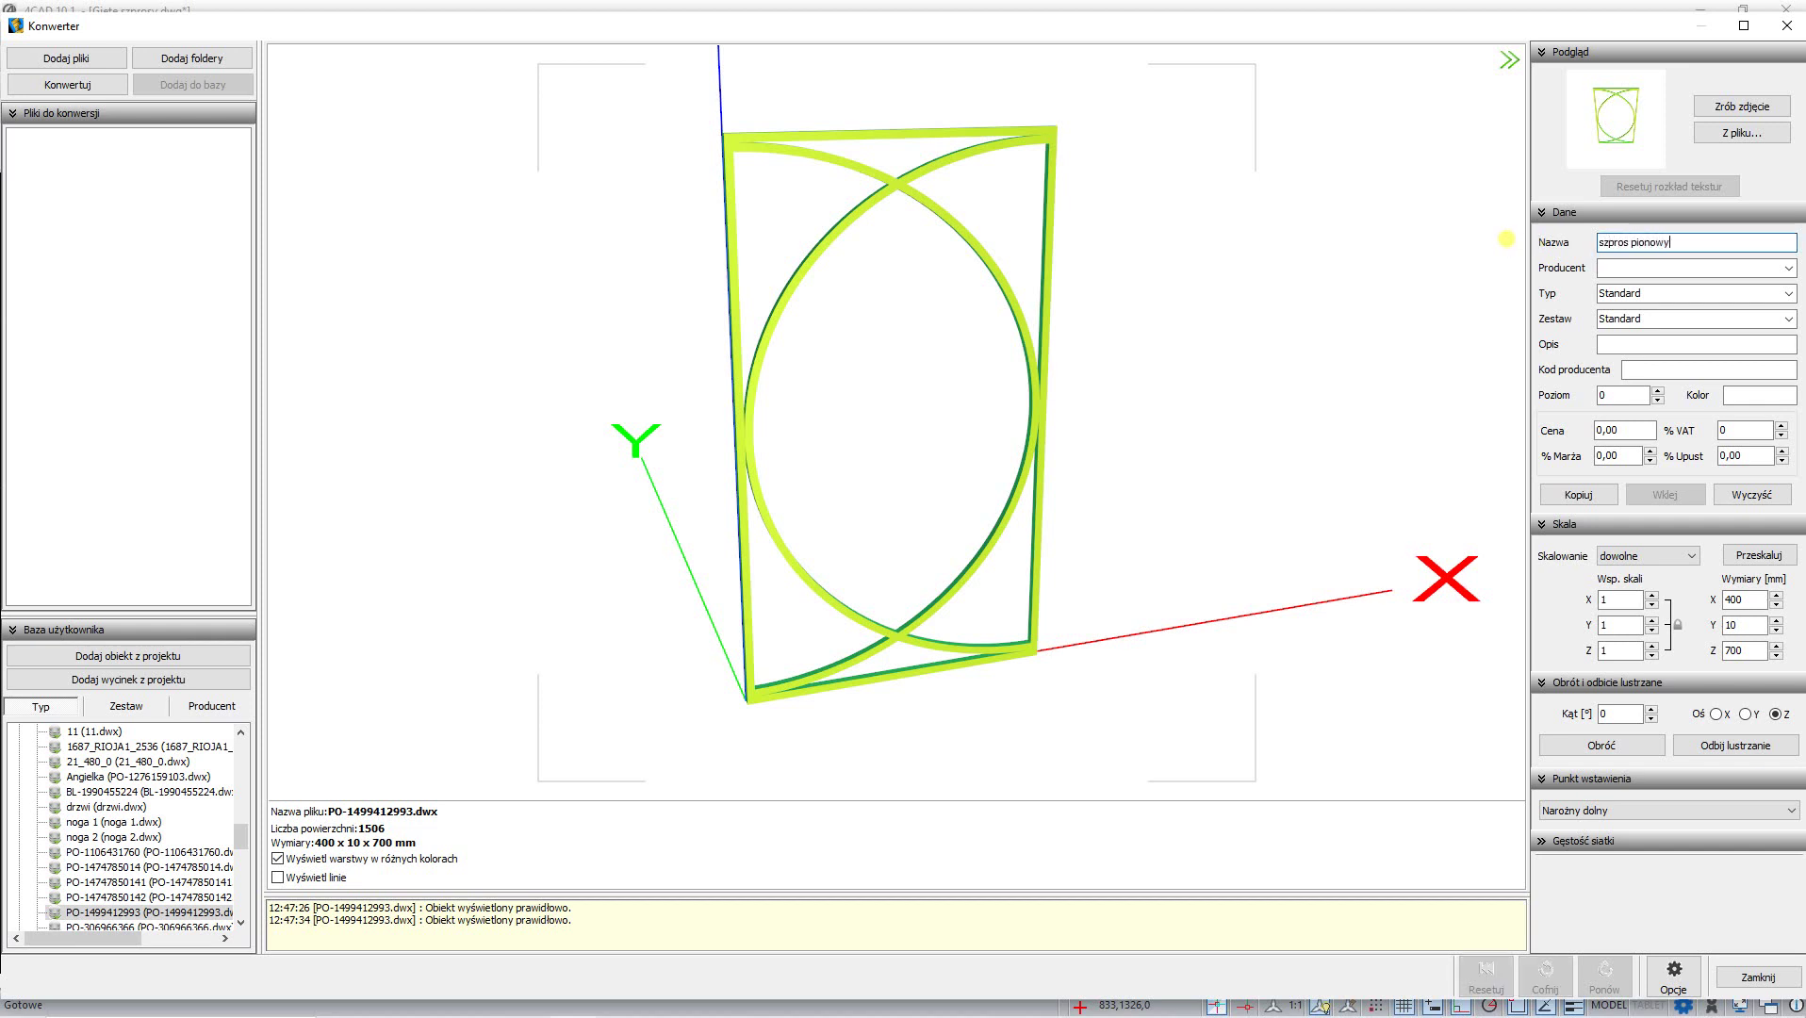
{"action": "key", "text": "Tab"}
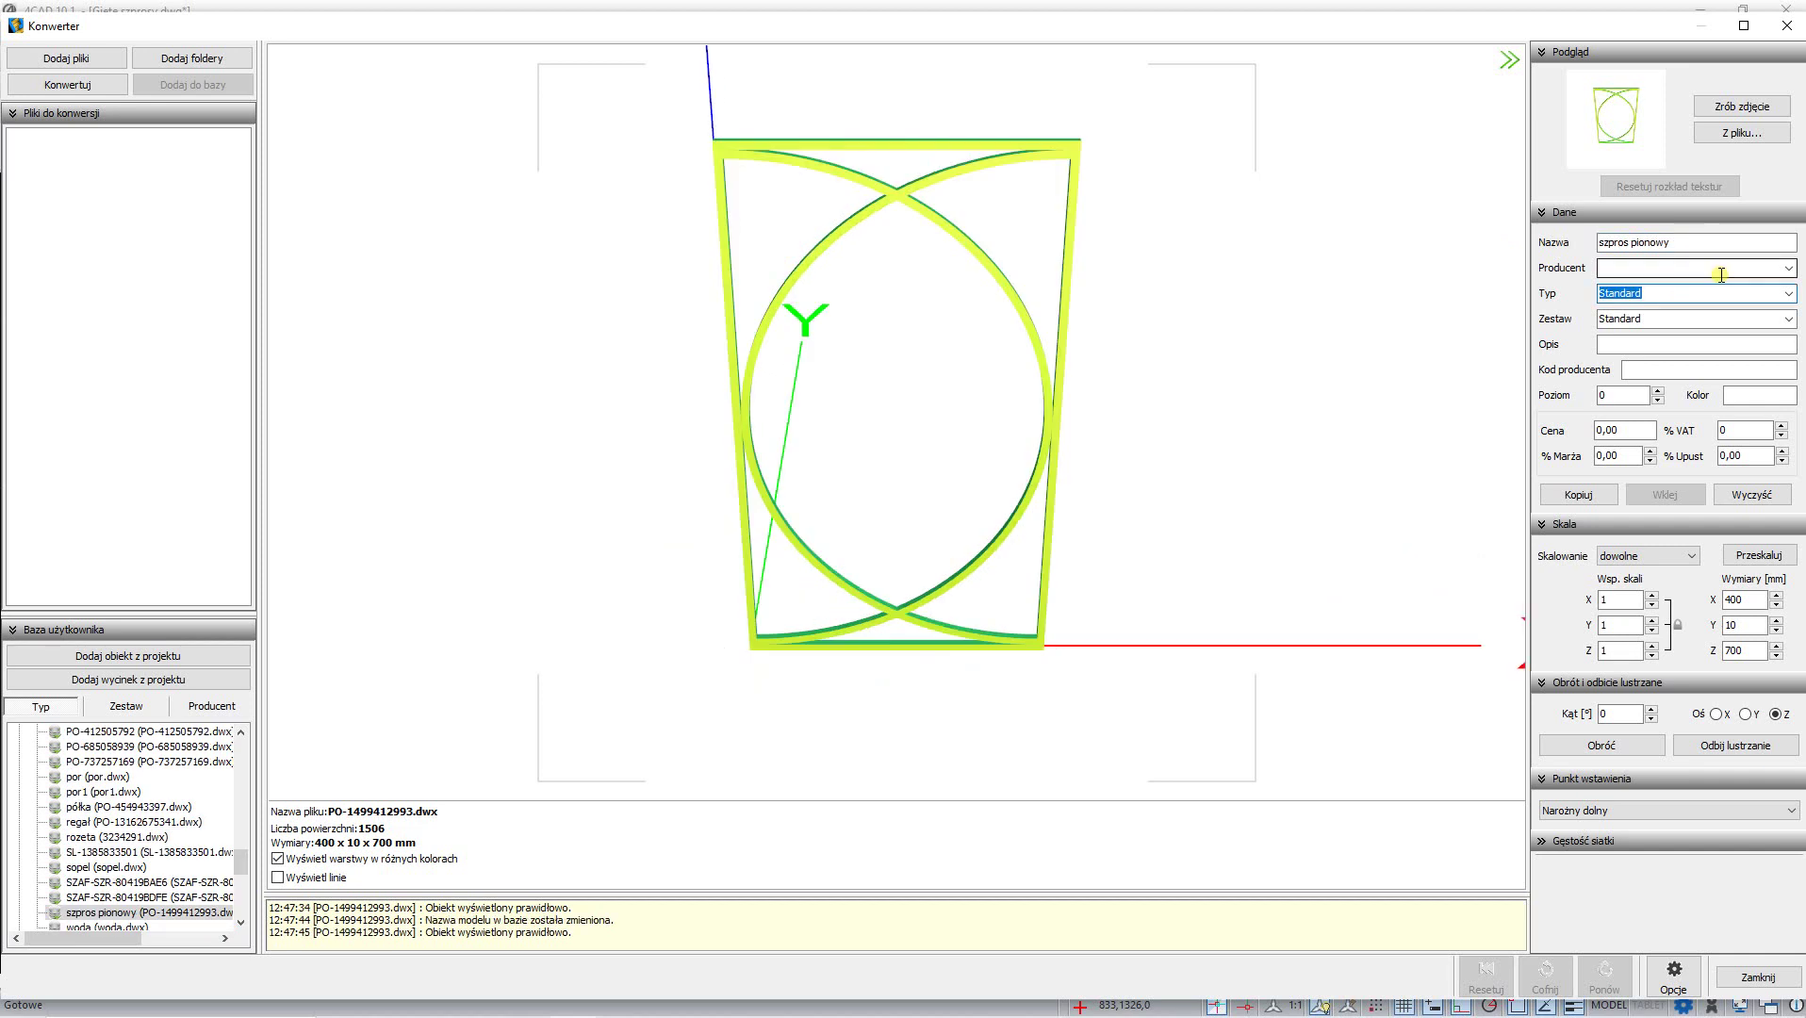
{"action": "type", "text": "Szprosy"}
{"action": "key", "text": "Tab"}
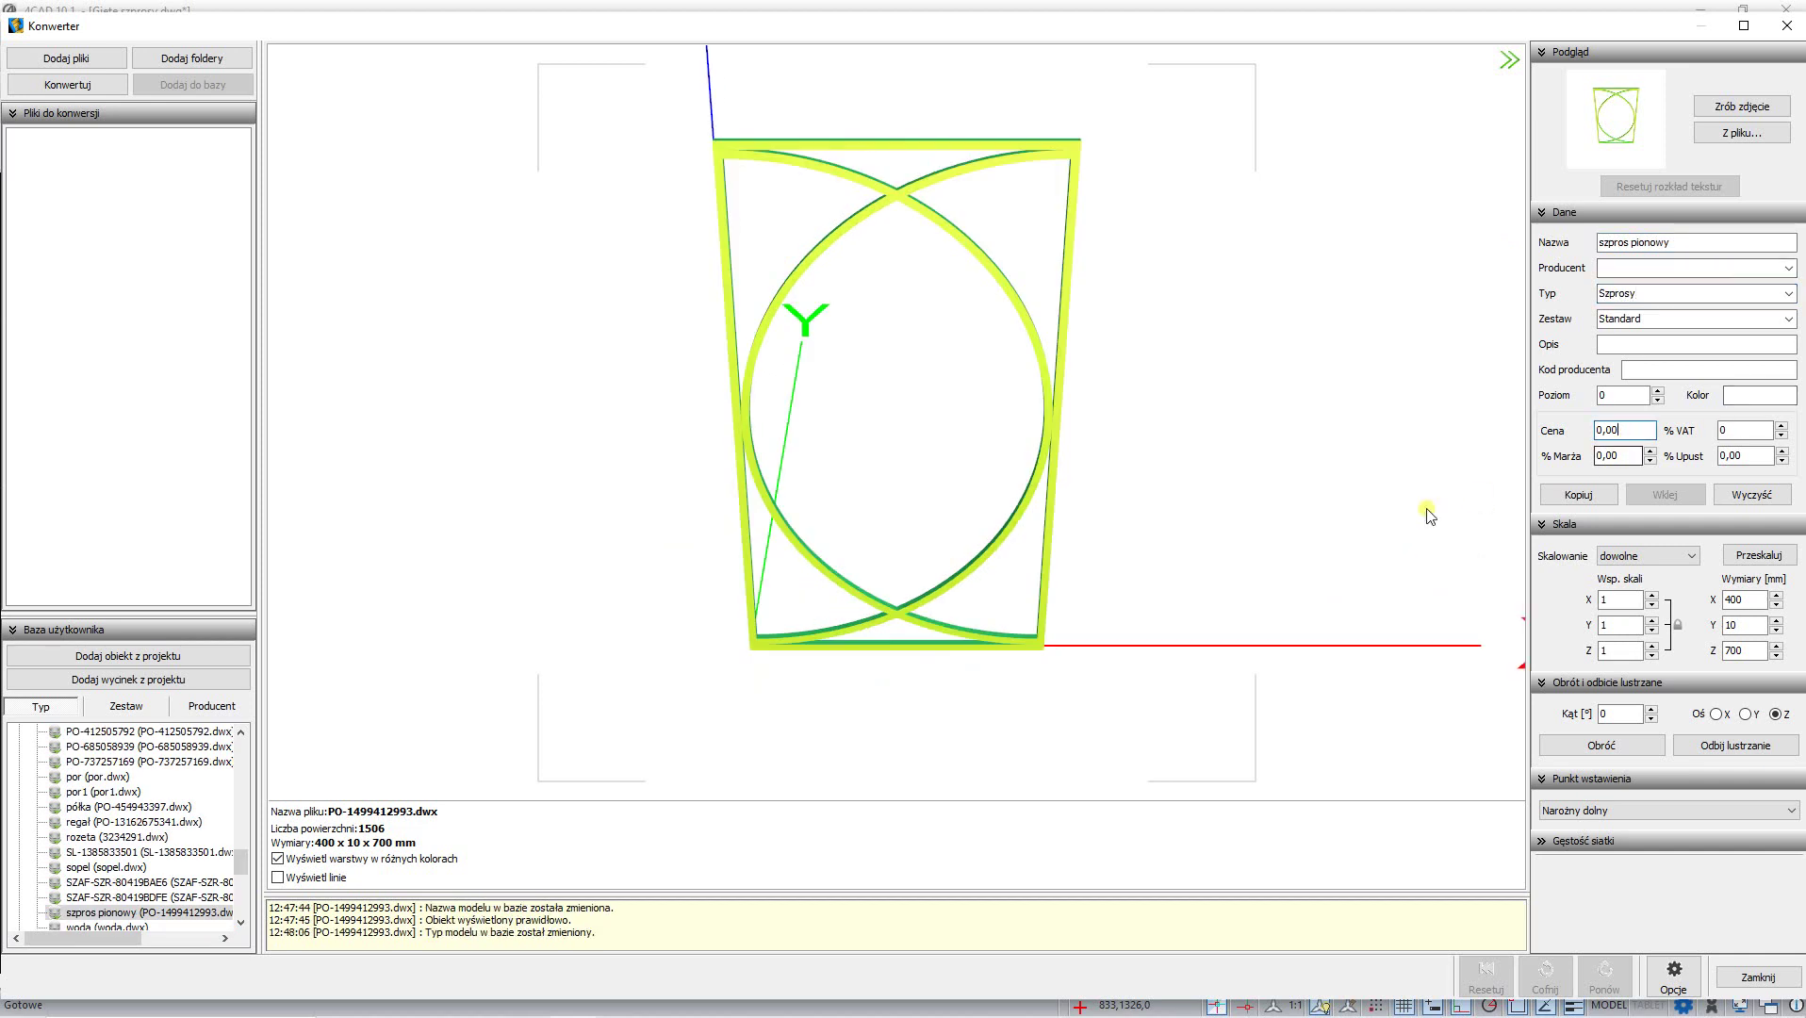
- Open the saved szpros pionowy entry from the Szprosy folder and inspect its preview
{"action": "mouse_move", "coordinate": [918, 601]}
{"action": "left_mouse_down"}
{"action": "mouse_move", "coordinate": [939, 576]}
{"action": "mouse_move", "coordinate": [985, 575]}
{"action": "left_mouse_up"}
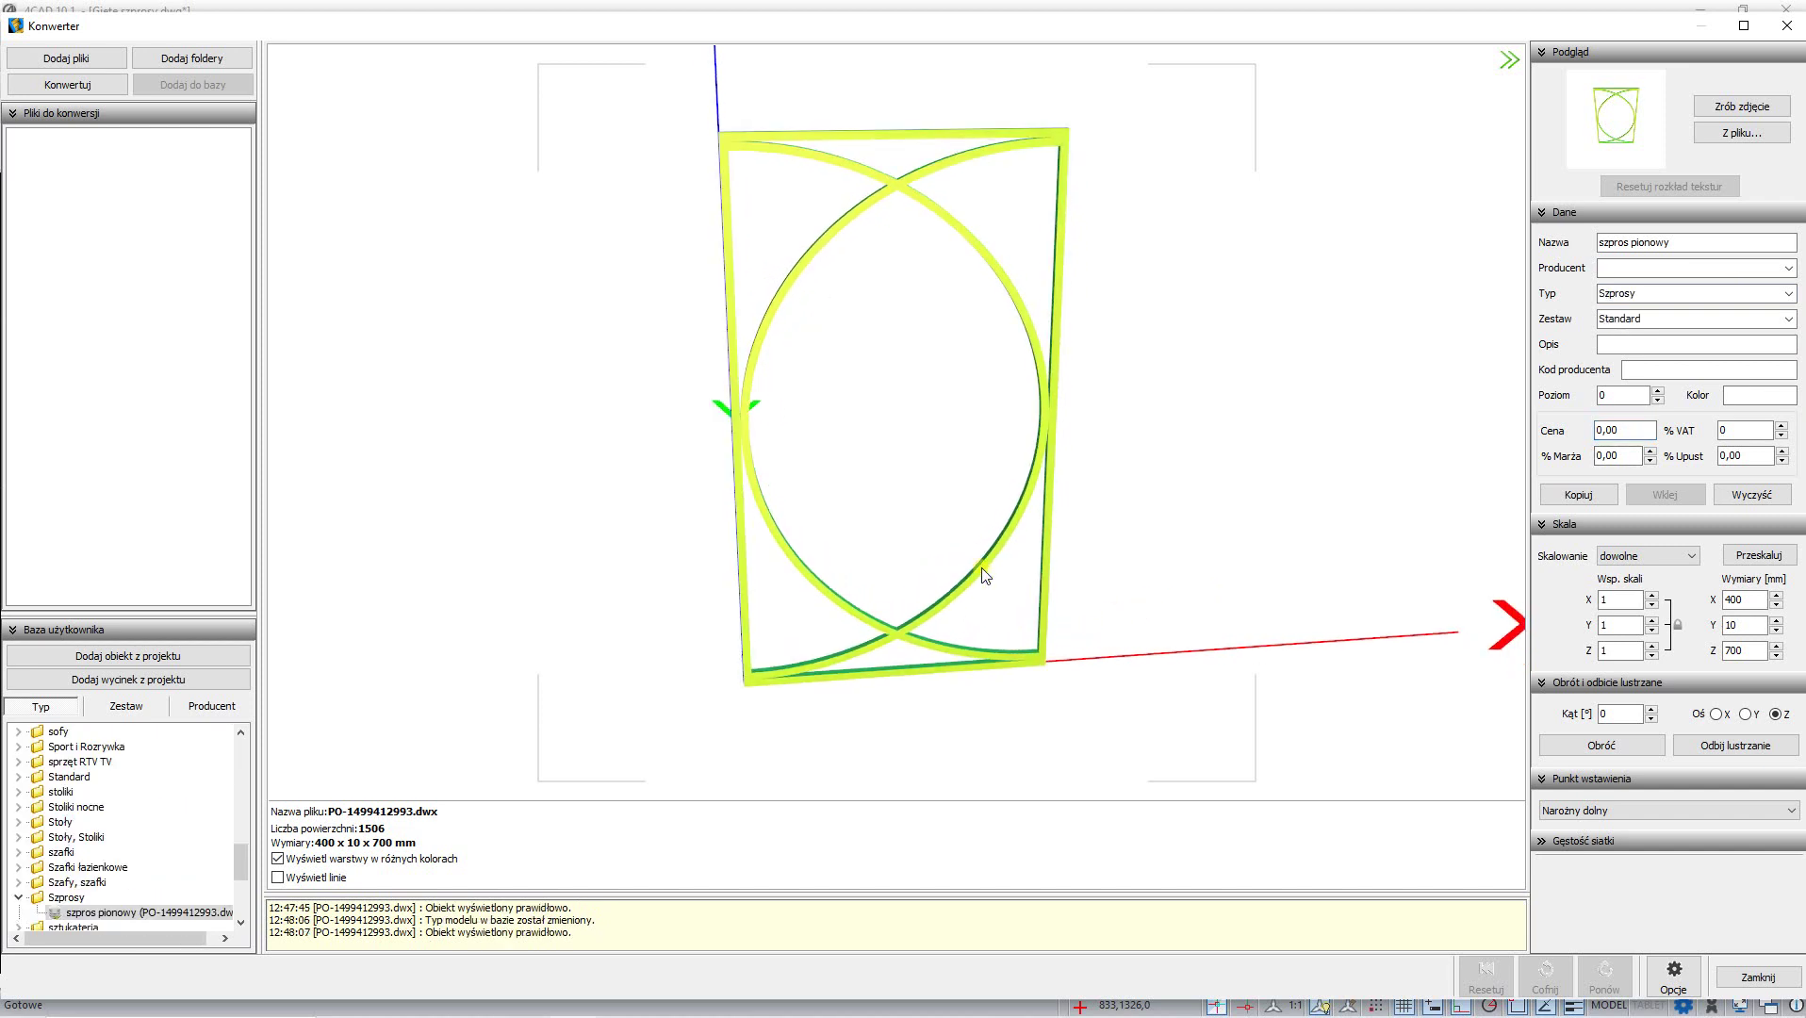
{"action": "double_click", "coordinate": [79, 912]}
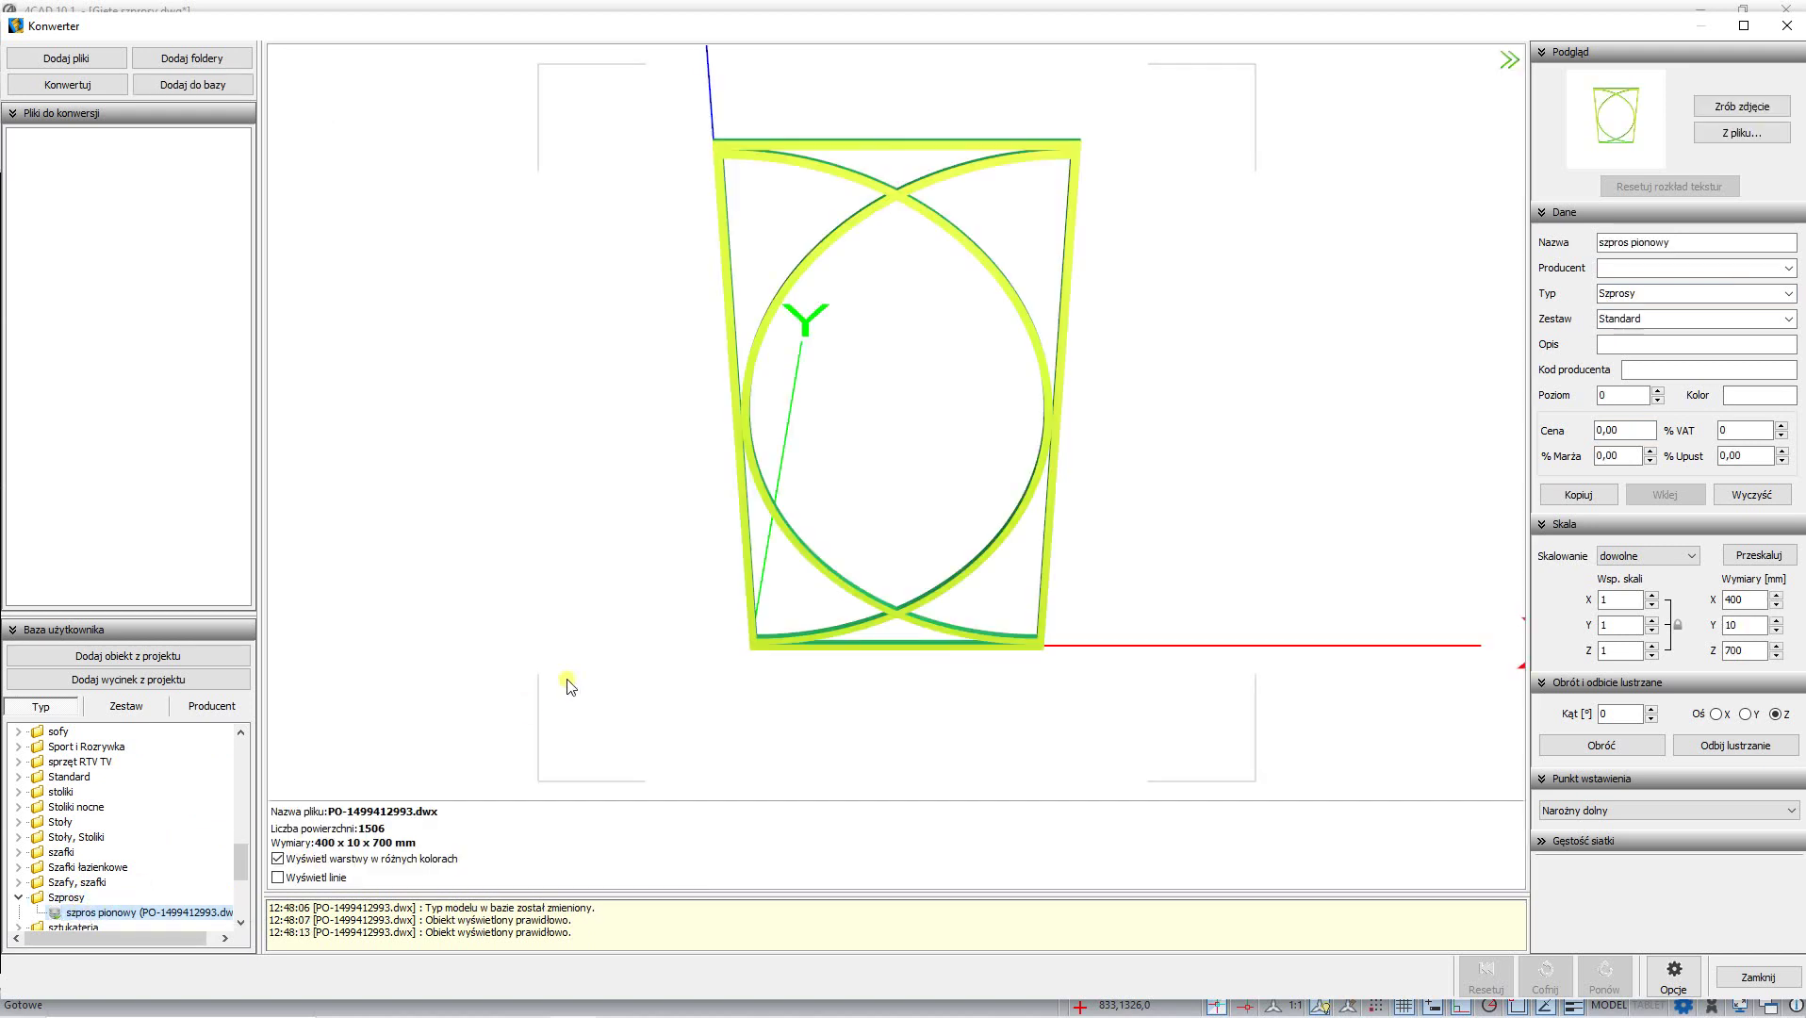
{"action": "mouse_move", "coordinate": [571, 686]}
{"action": "left_mouse_down"}
{"action": "mouse_move", "coordinate": [882, 480]}
{"action": "mouse_move", "coordinate": [939, 468]}
{"action": "left_mouse_up"}
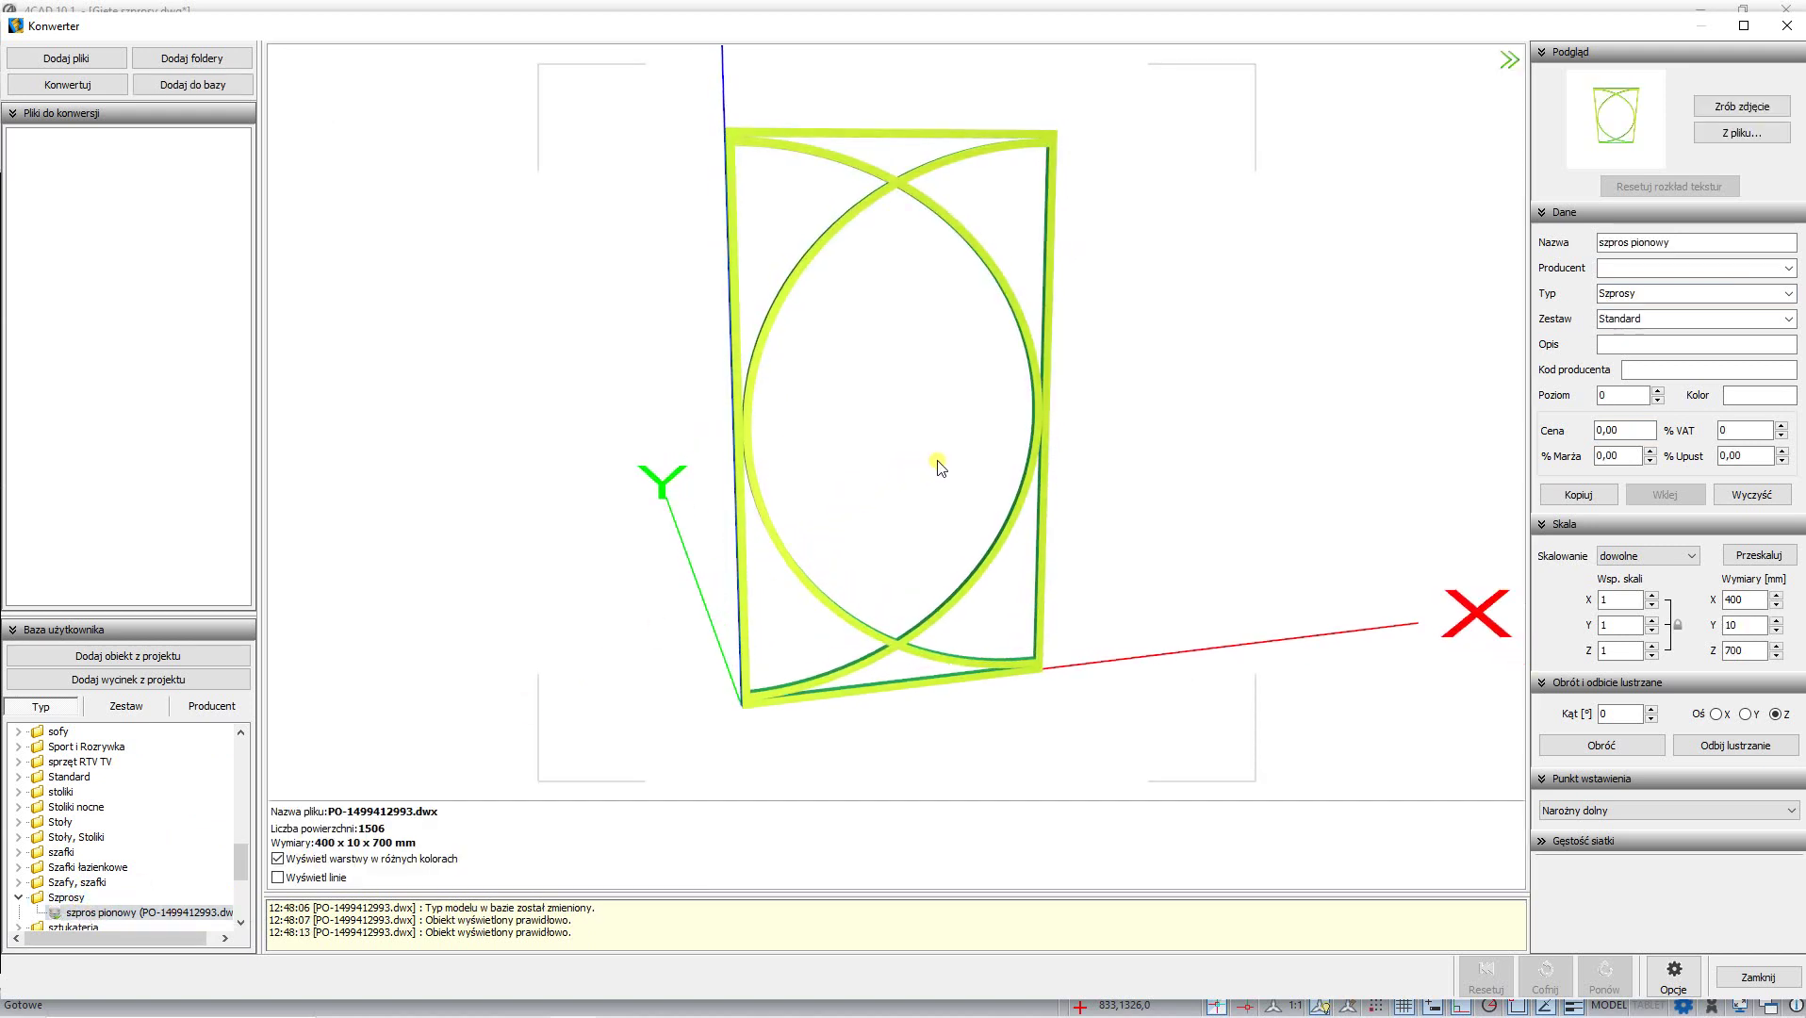